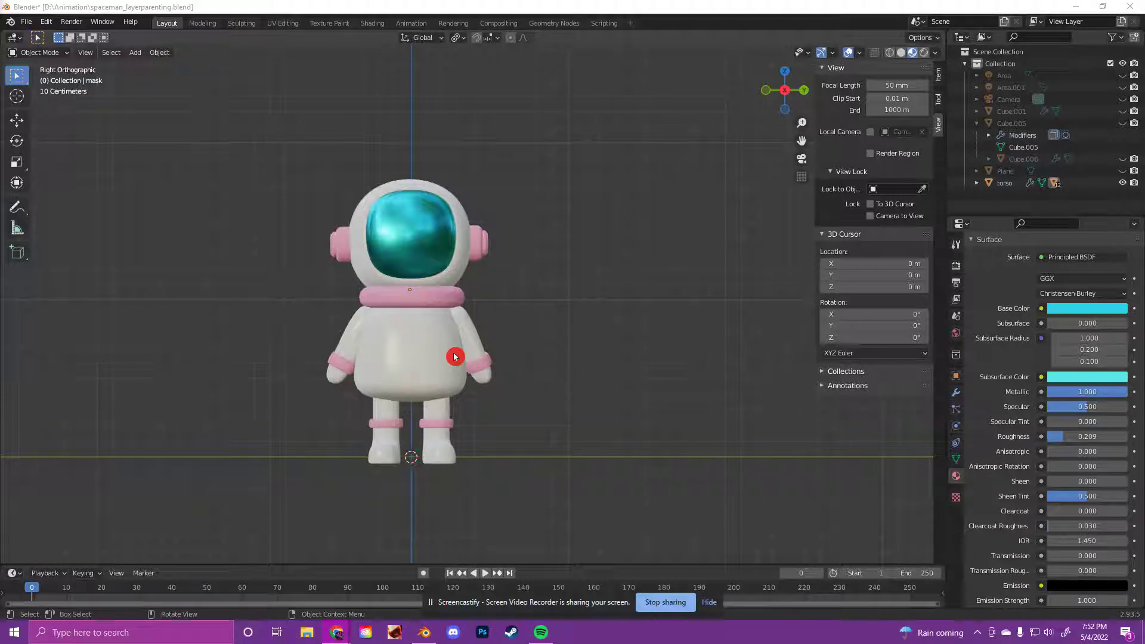
Select the right arm, left arm, left leg and helmet one after another to check that they are separate objects.
click(467, 347)
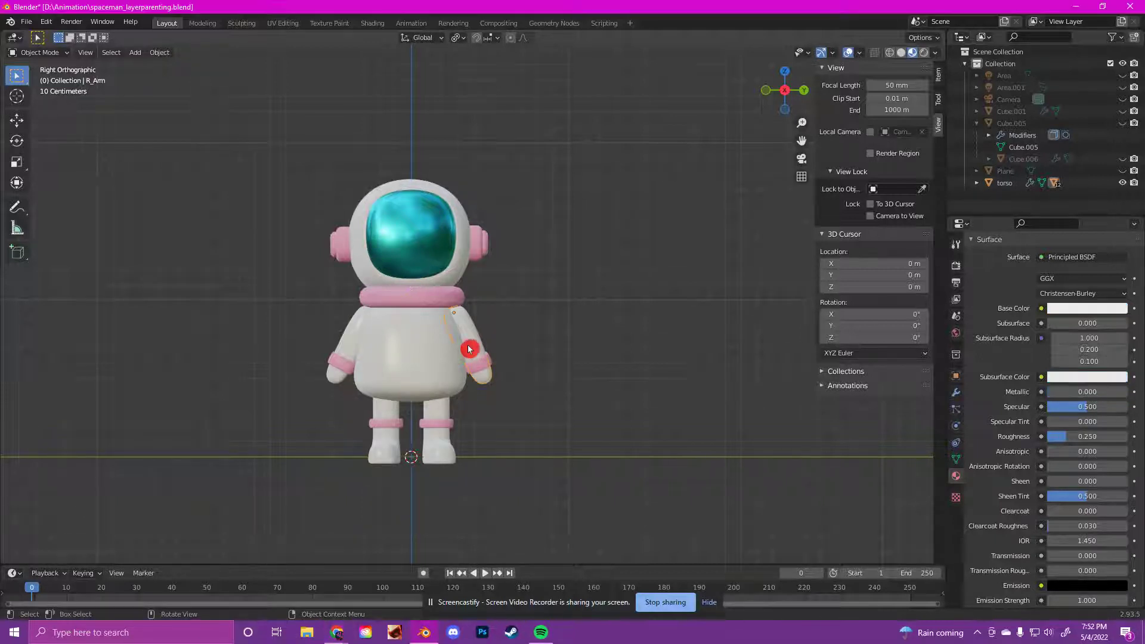
click(357, 327)
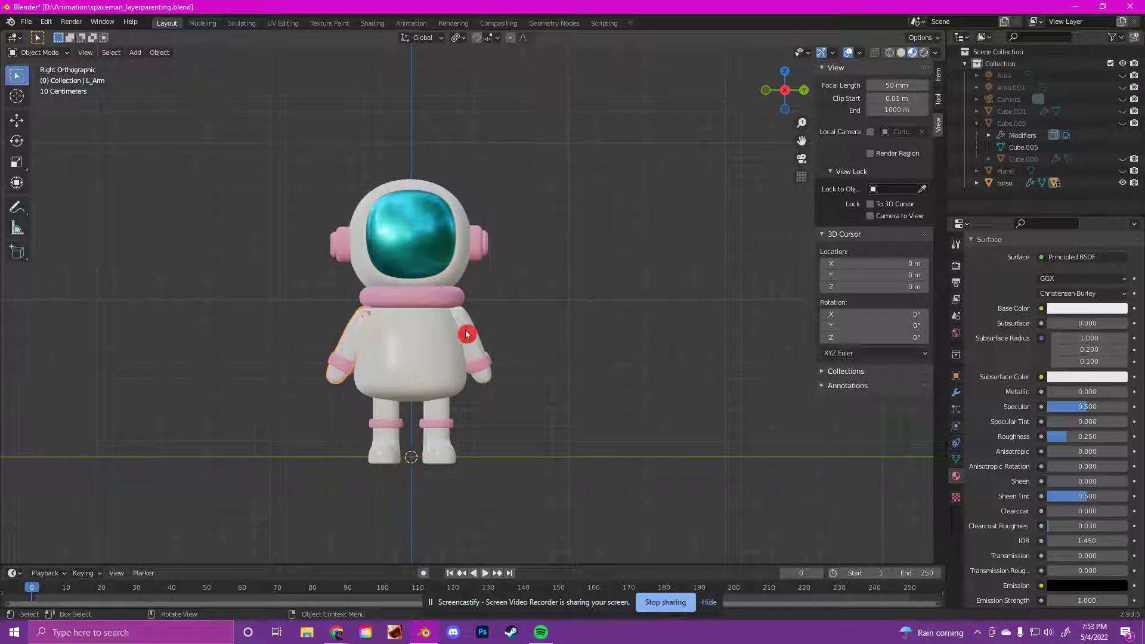
click(388, 409)
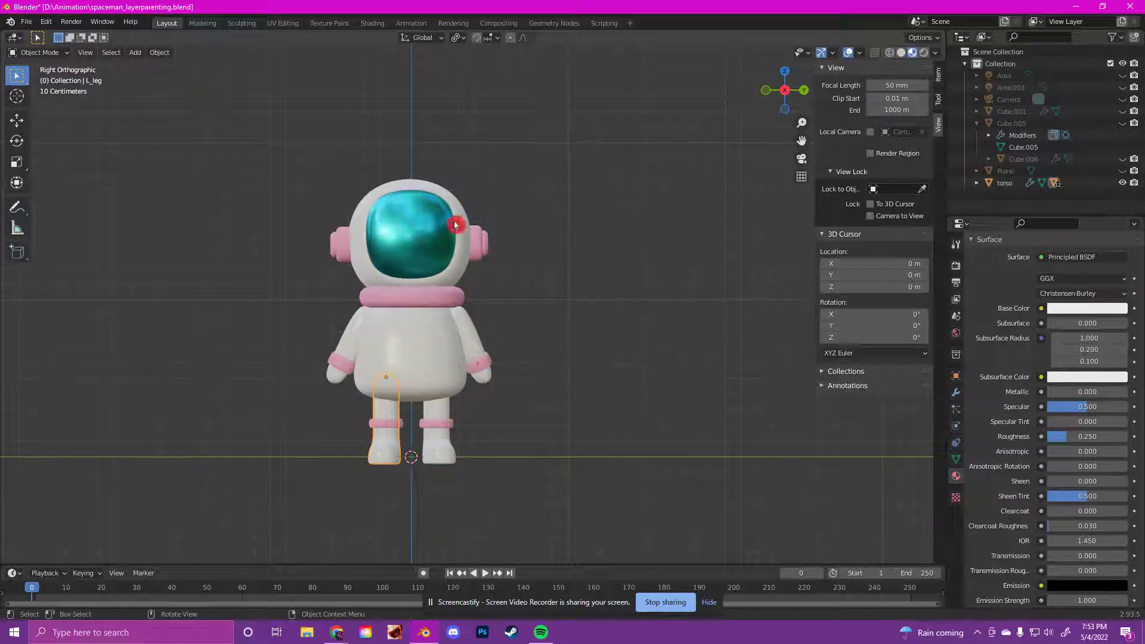
click(359, 266)
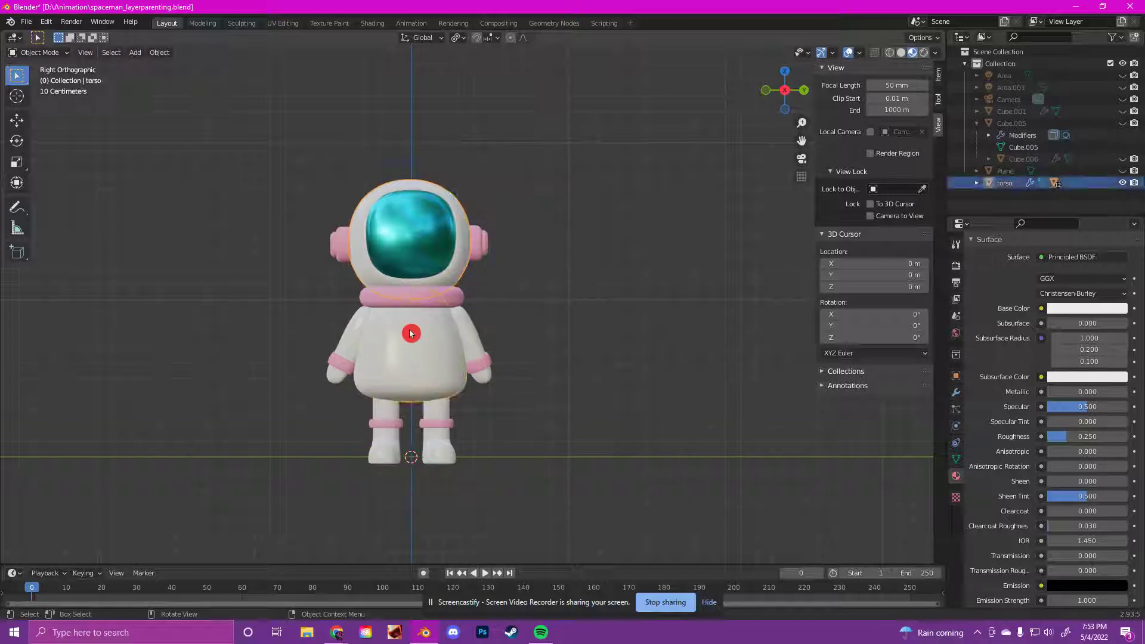
Select the pink wrist and ankle bands and their limbs in turn to check how the arm and leg pieces are separated.
click(481, 357)
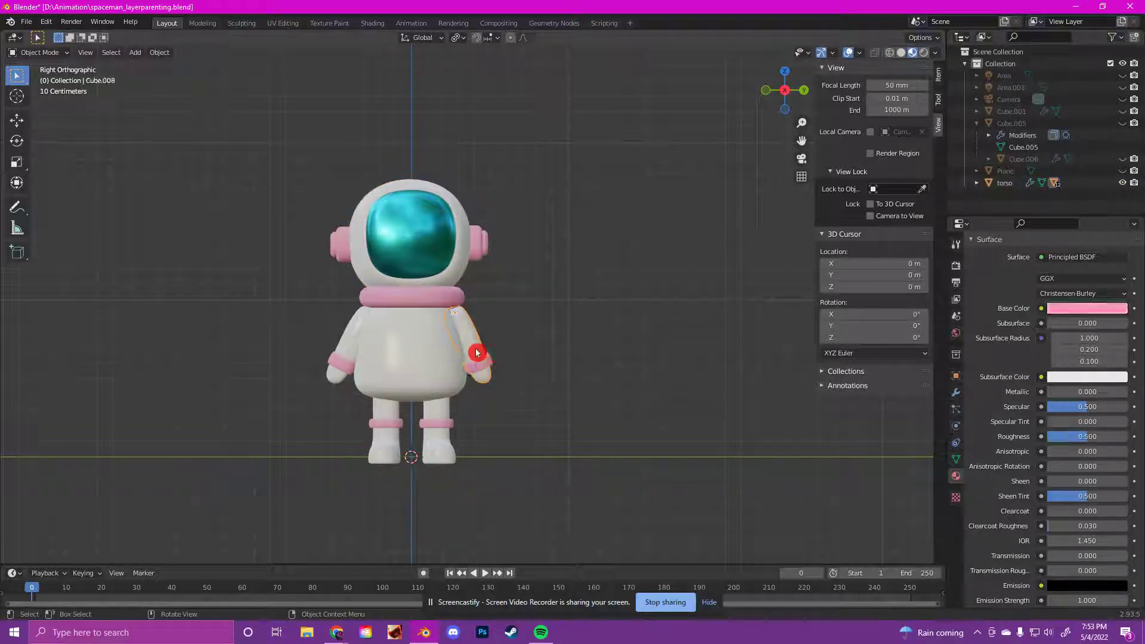
click(475, 347)
click(481, 366)
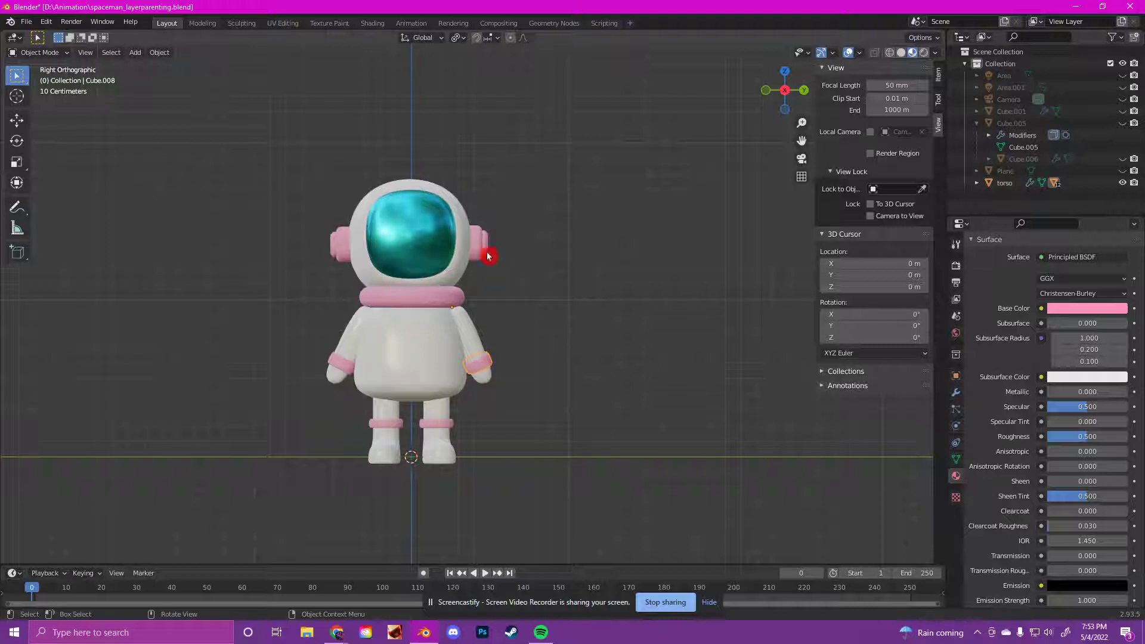
click(345, 365)
click(347, 339)
click(480, 365)
click(475, 348)
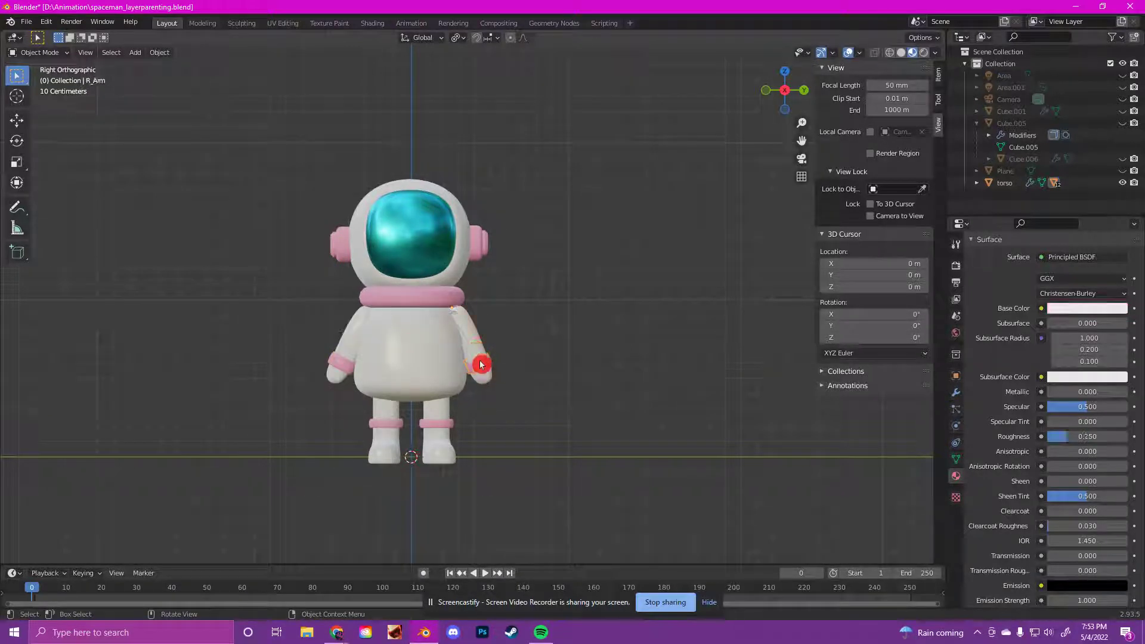
click(349, 363)
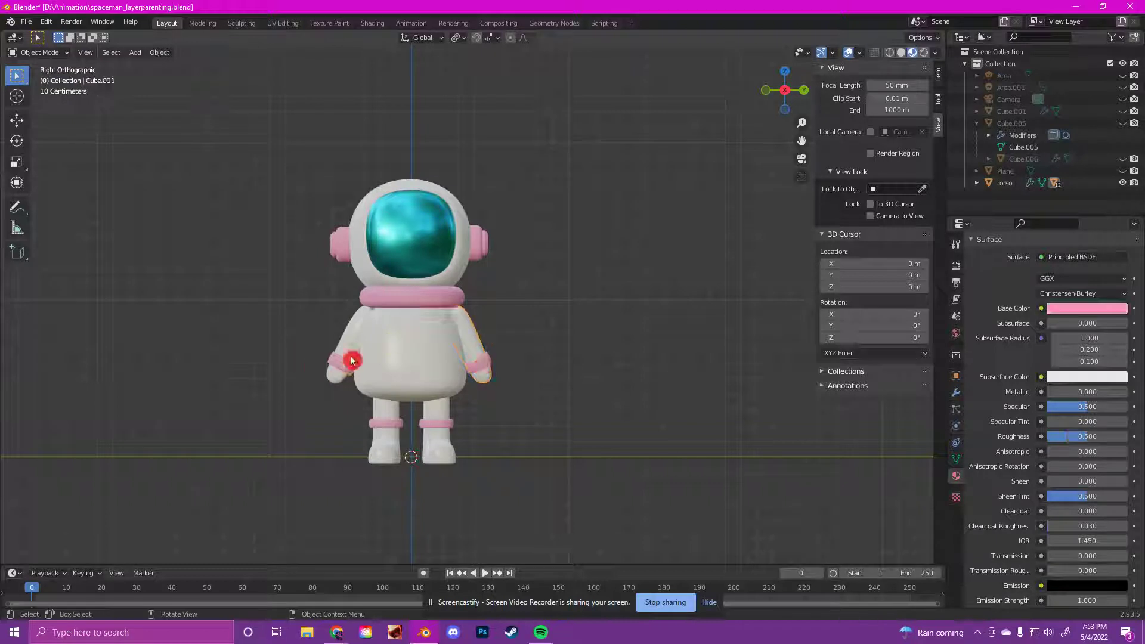
click(357, 350)
click(389, 423)
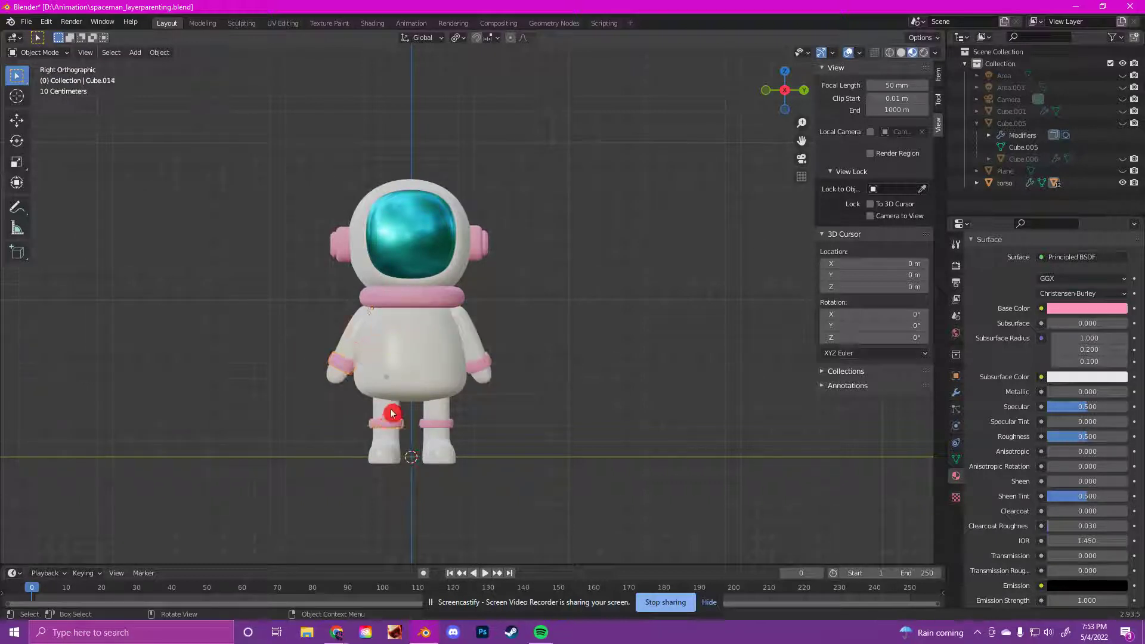
click(455, 417)
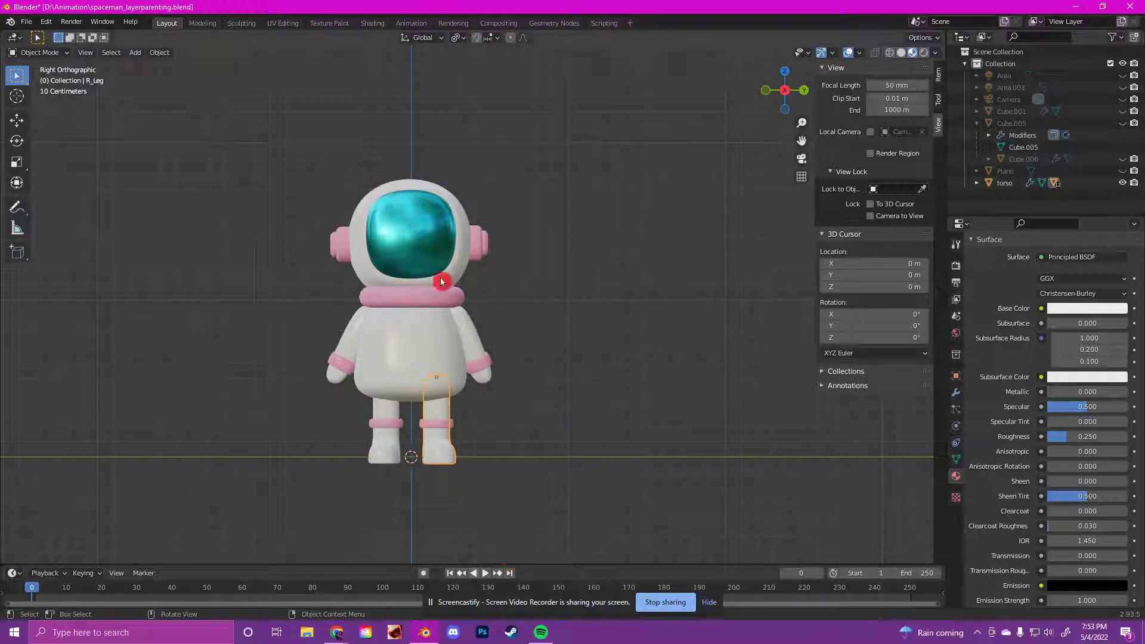
Inspect the torso and the whole set of astronaut parts by selecting them, and clear the selection.
click(407, 355)
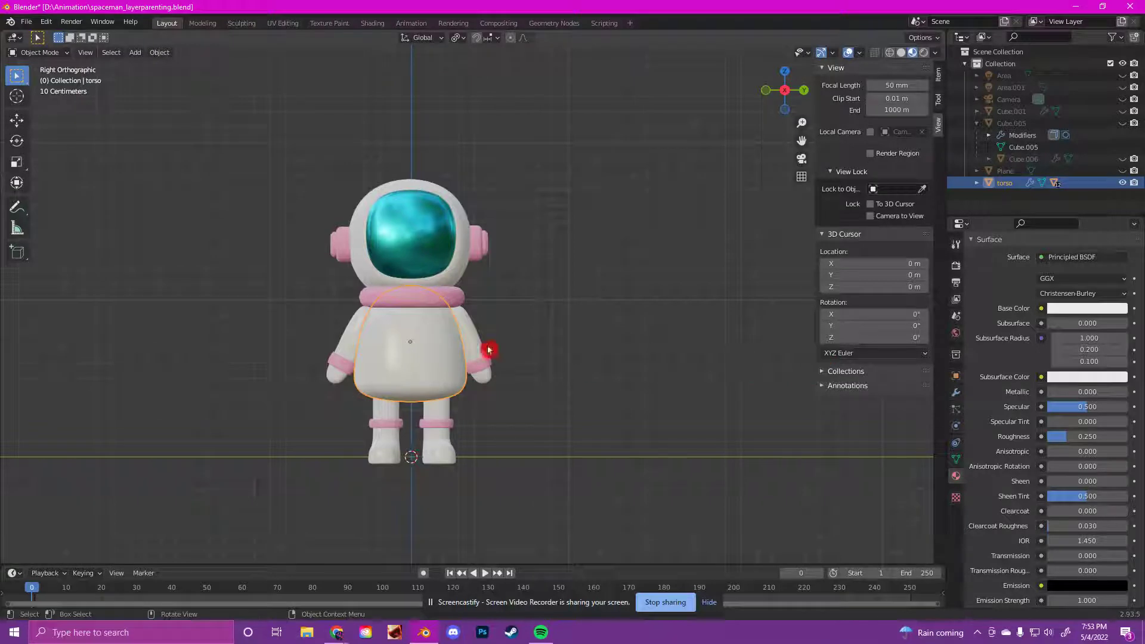
drag(257, 171, 531, 449)
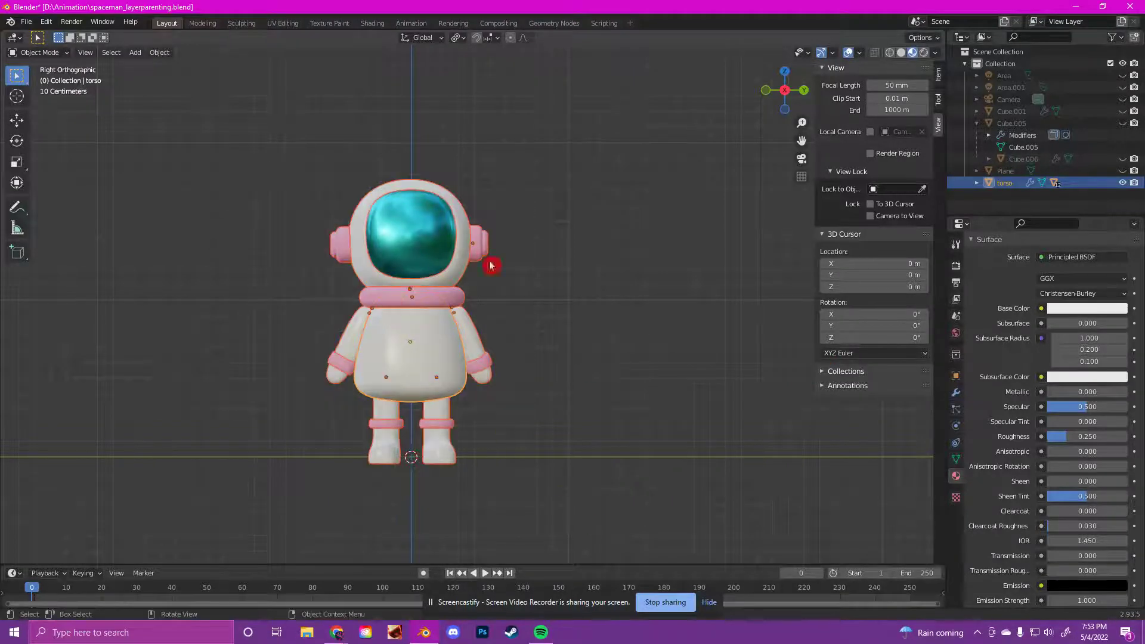
click(557, 400)
scroll(561, 402, down, 1)
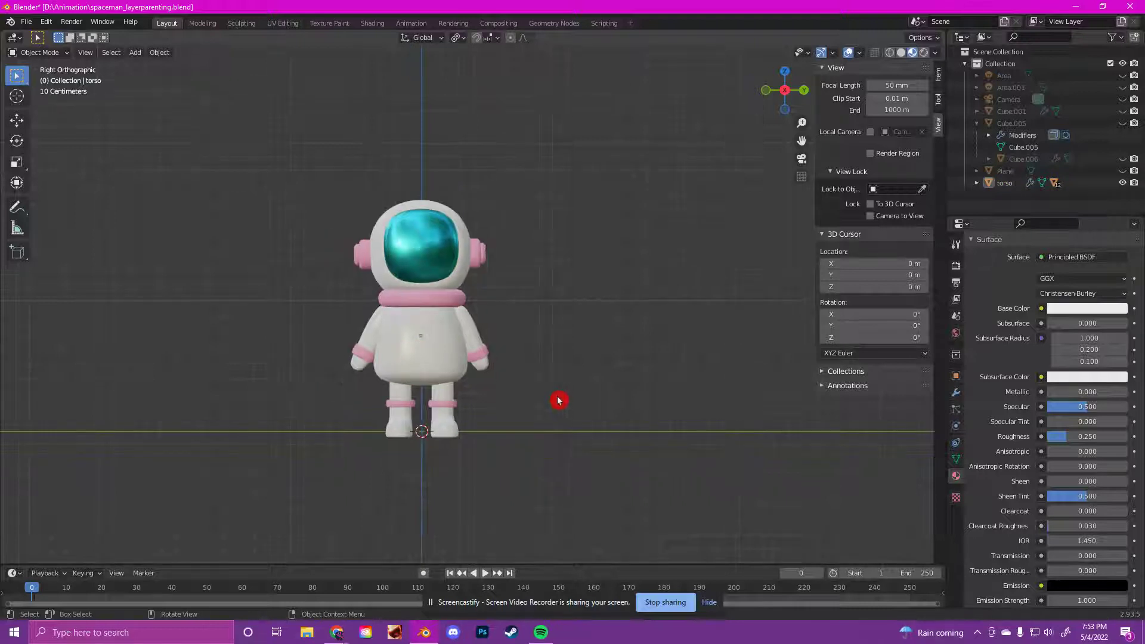
scroll(553, 370, down, 1)
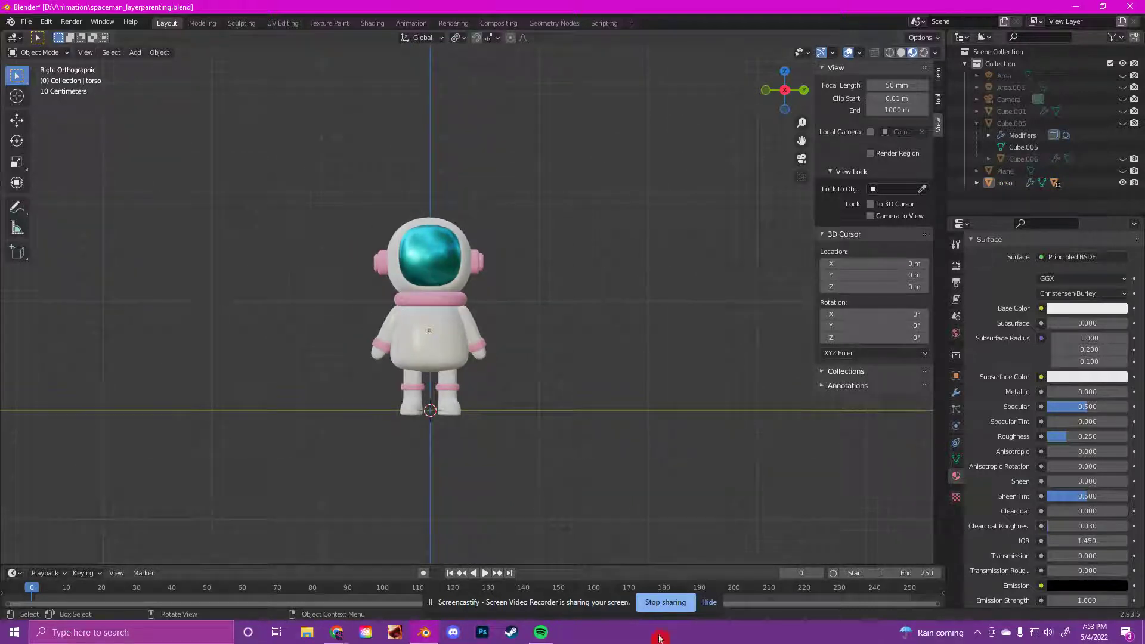
Add a mesh plane under the astronaut as the ground and scale it up uniformly by about 2.1.
click(709, 602)
middle_drag(561, 274, 547, 312)
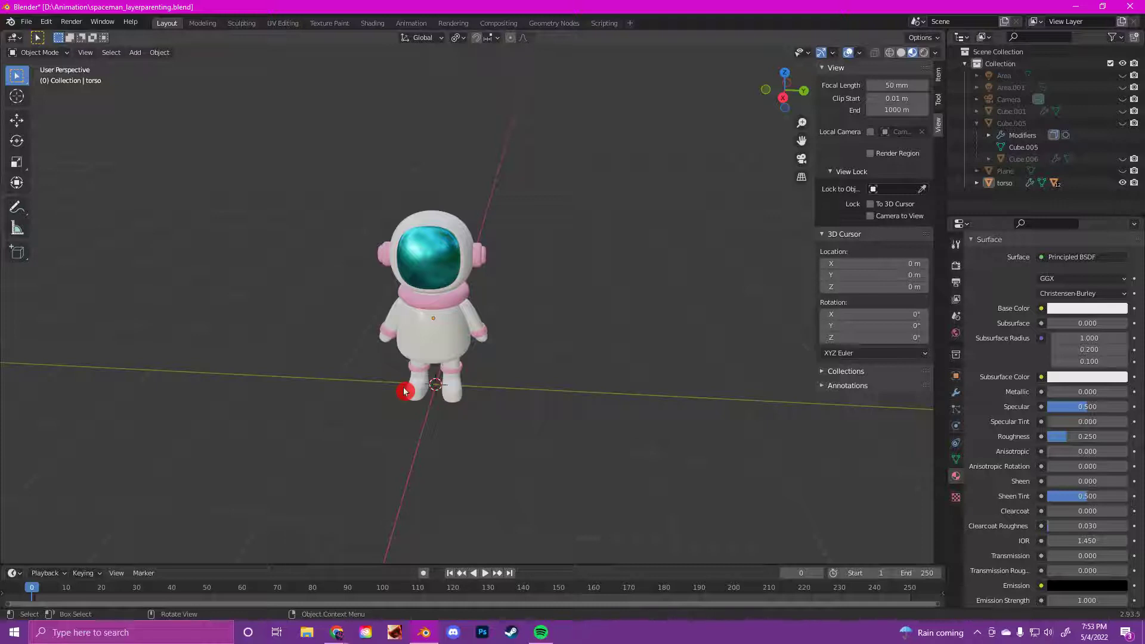
key(shift+a)
mouse_move(405, 379)
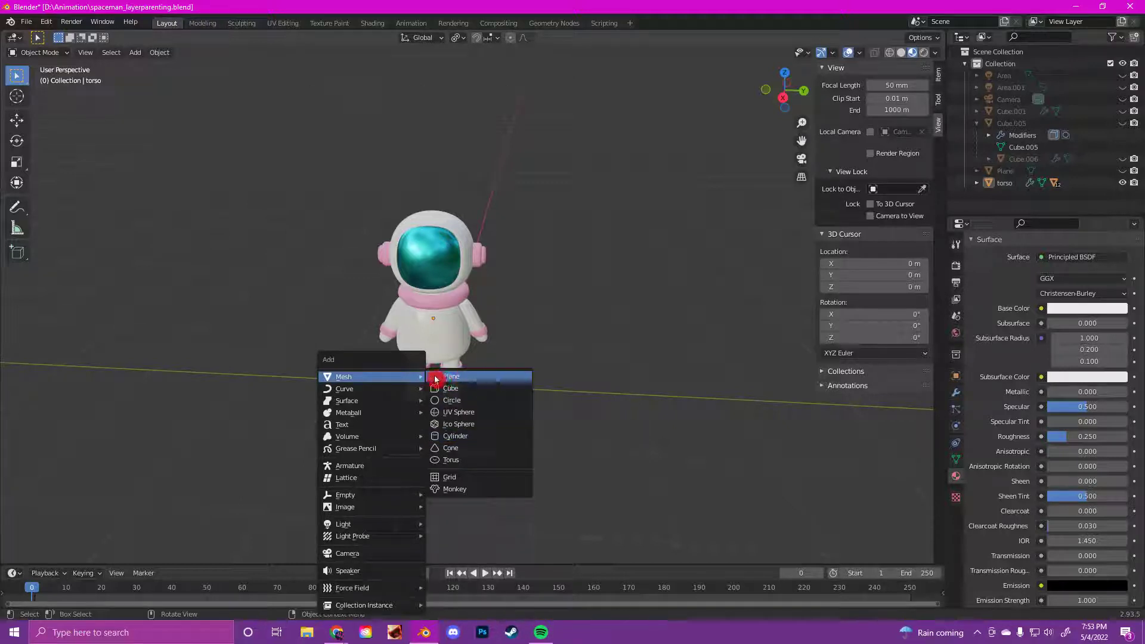
click(510, 378)
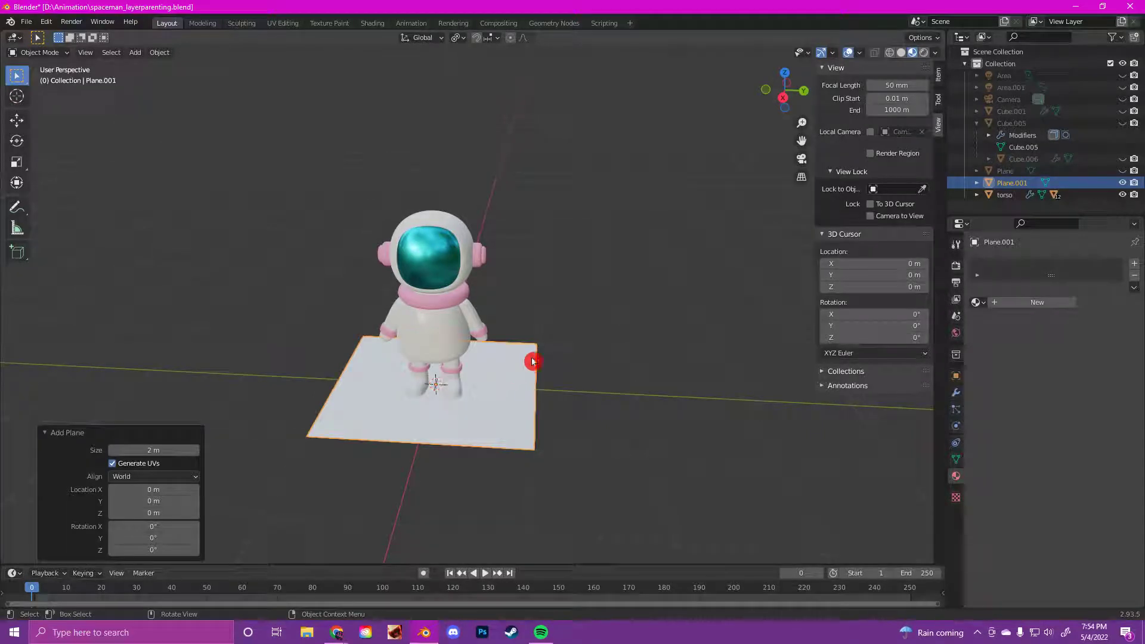
key(s)
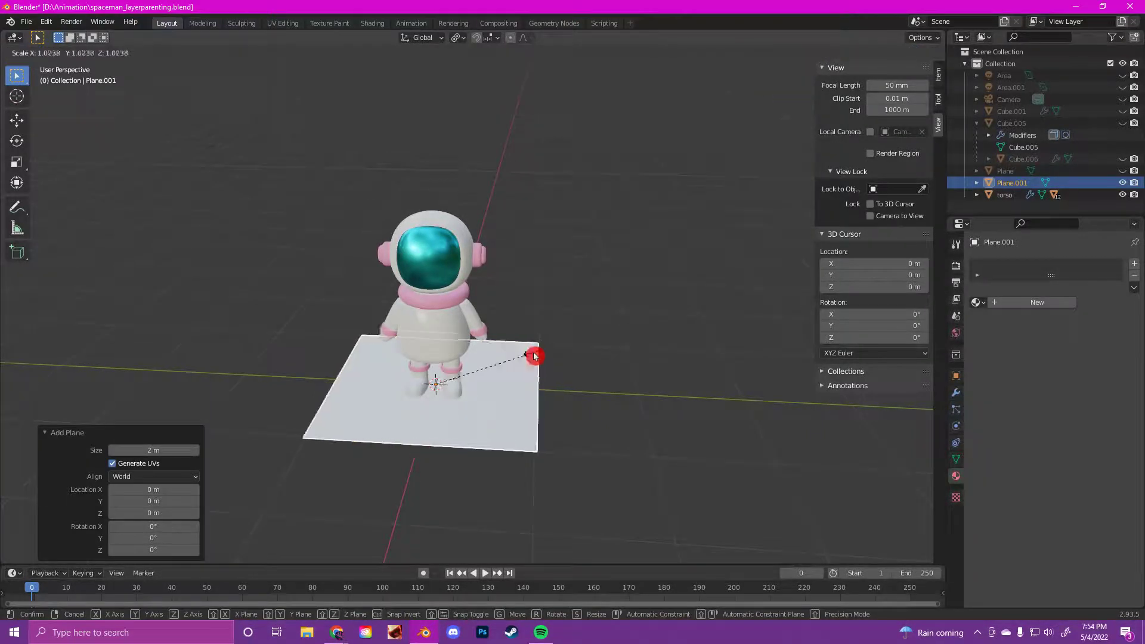
click(603, 262)
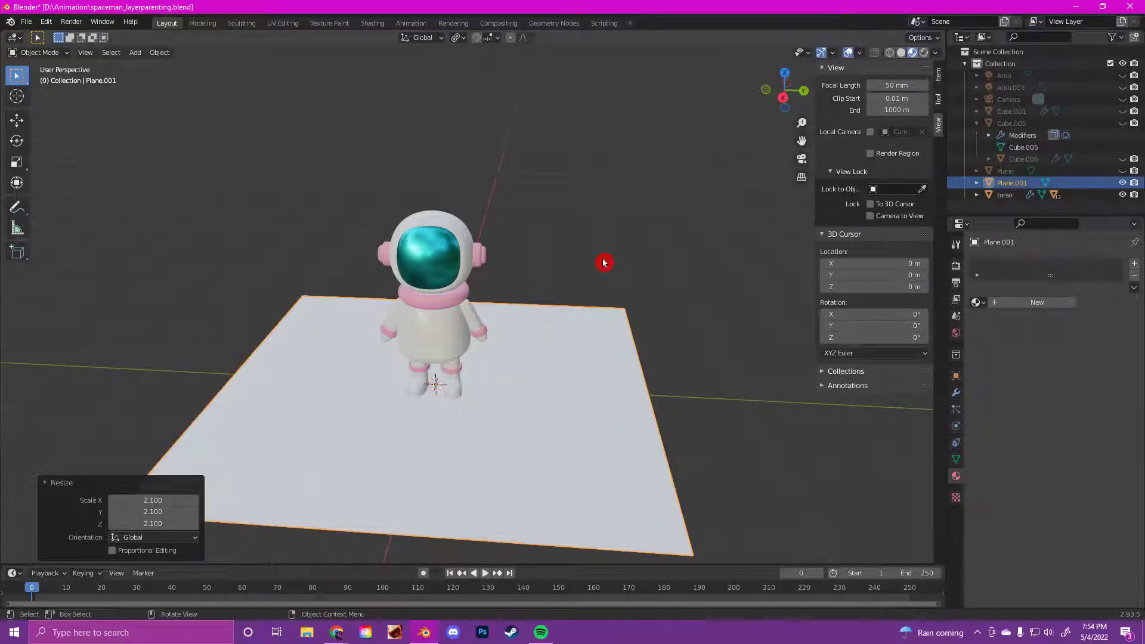
Stretch the ground plane along the X axis by a factor of about 3.465.
key(s)
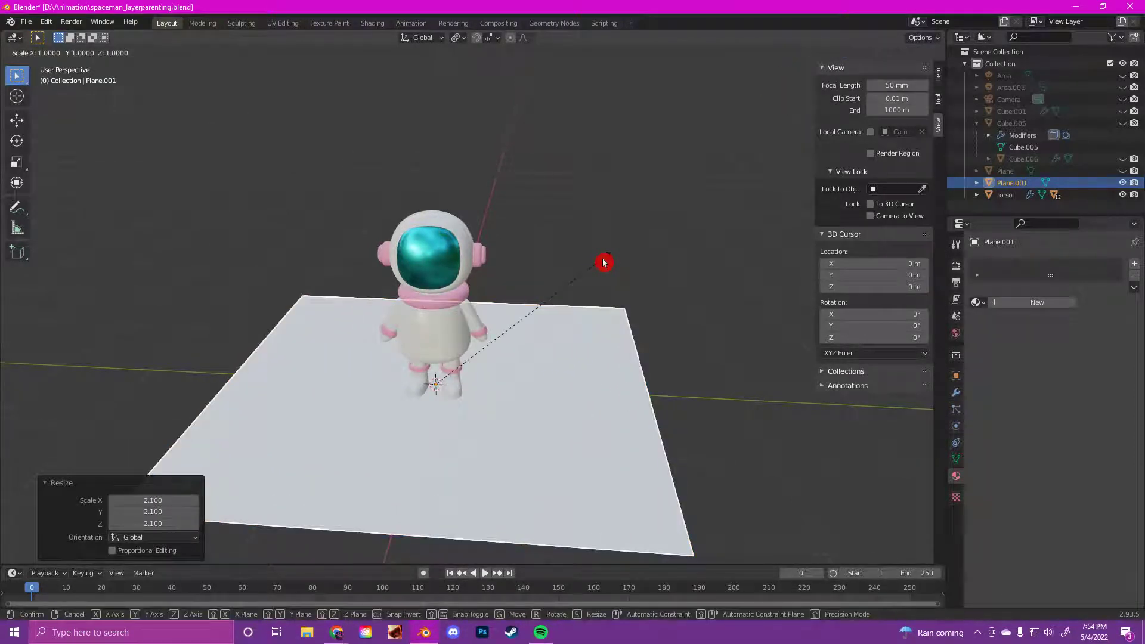
key(x)
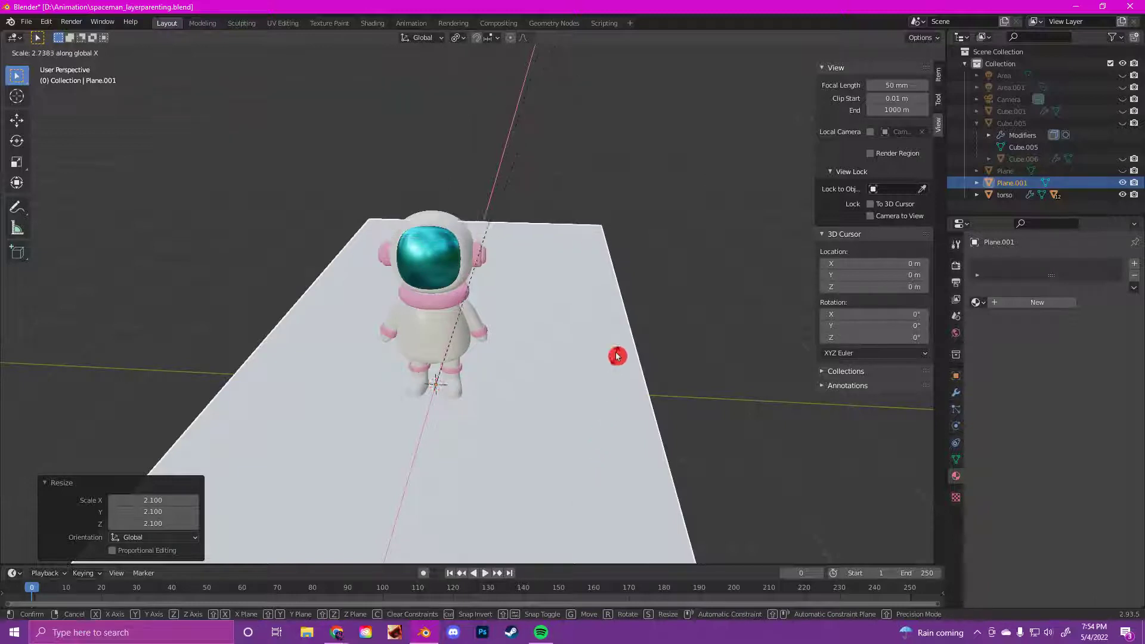
click(619, 204)
scroll(570, 357, down, 4)
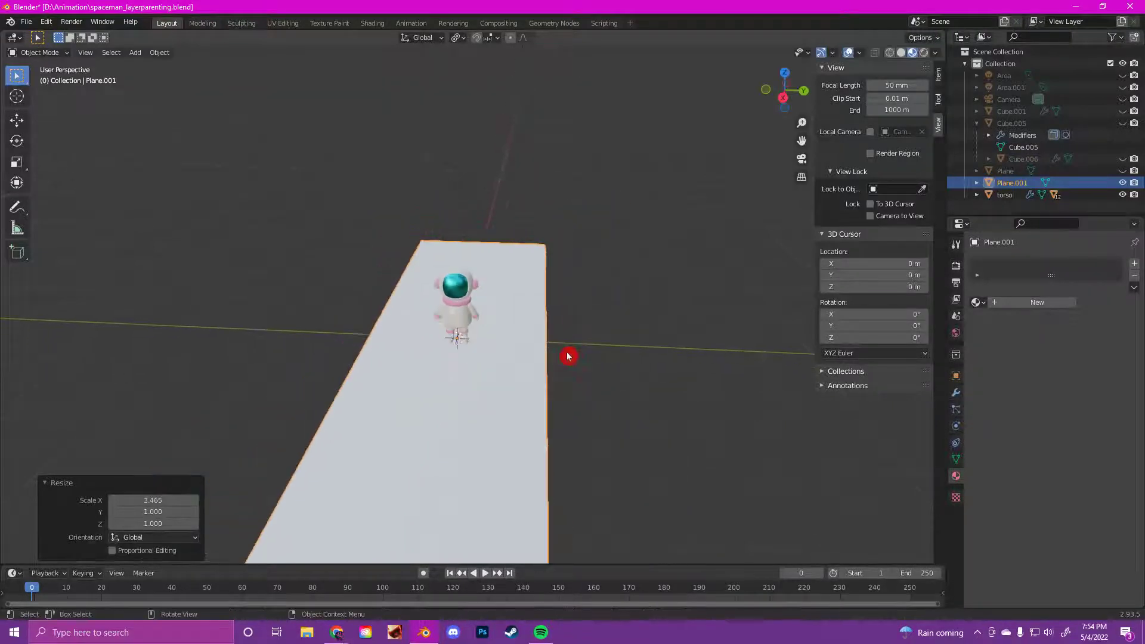
scroll(567, 361, up, 4)
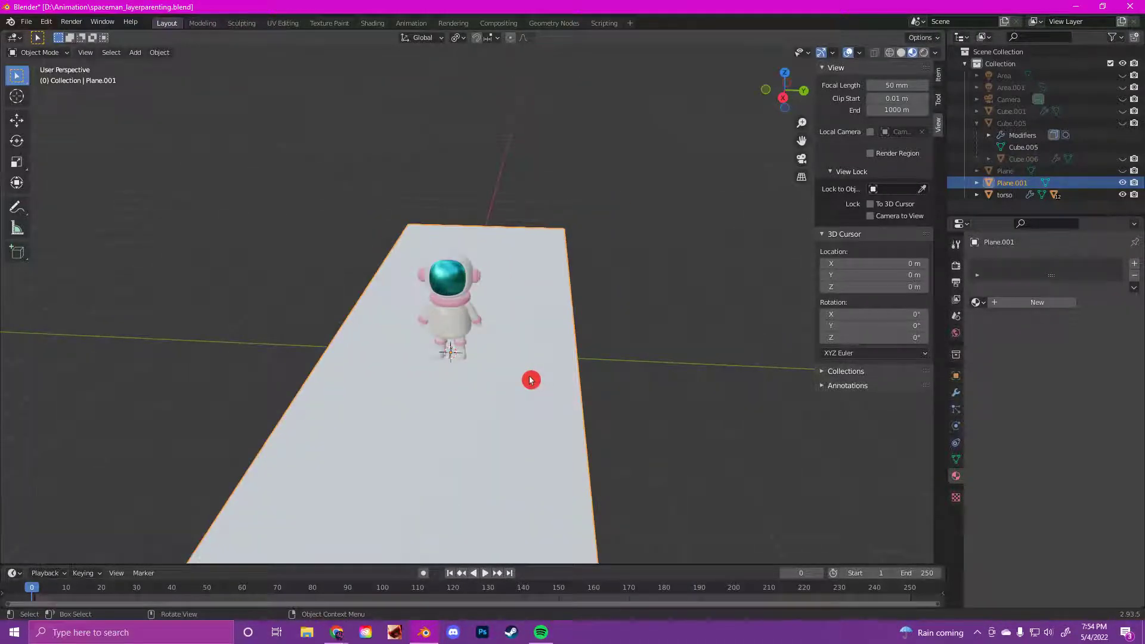
Widen the ground plane along the Y axis by a factor of about 1.84.
key(s)
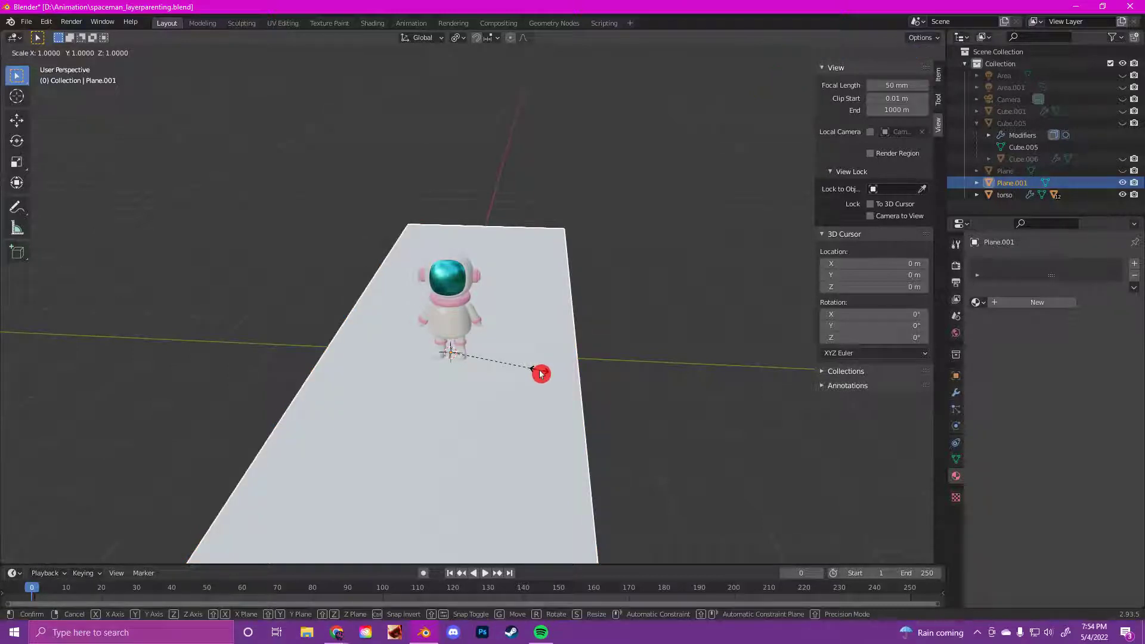
key(y)
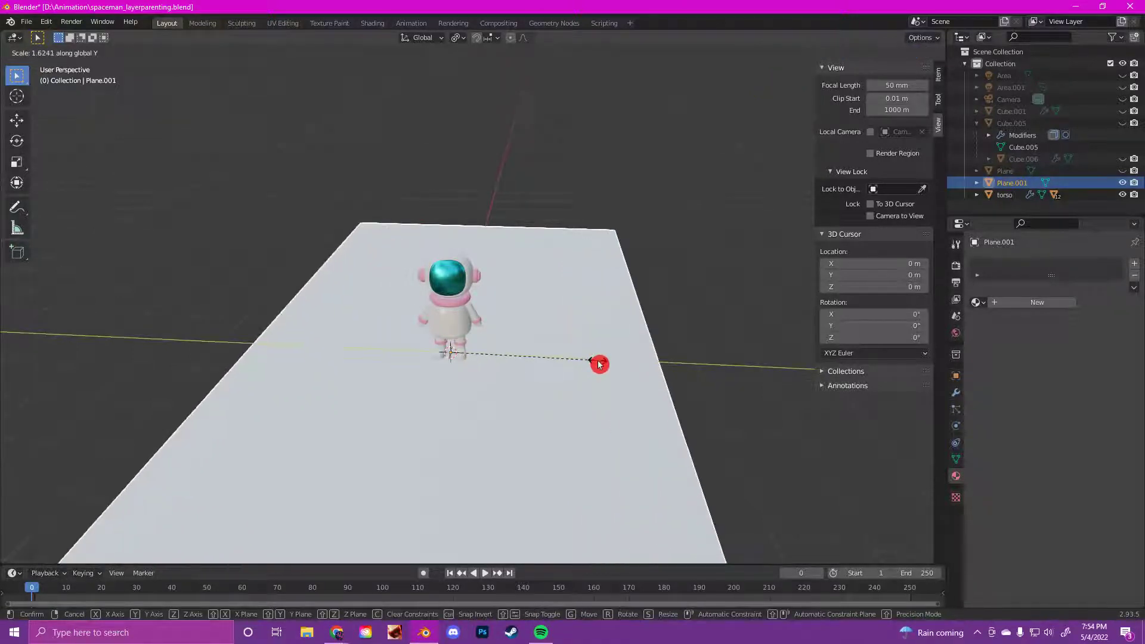
click(618, 361)
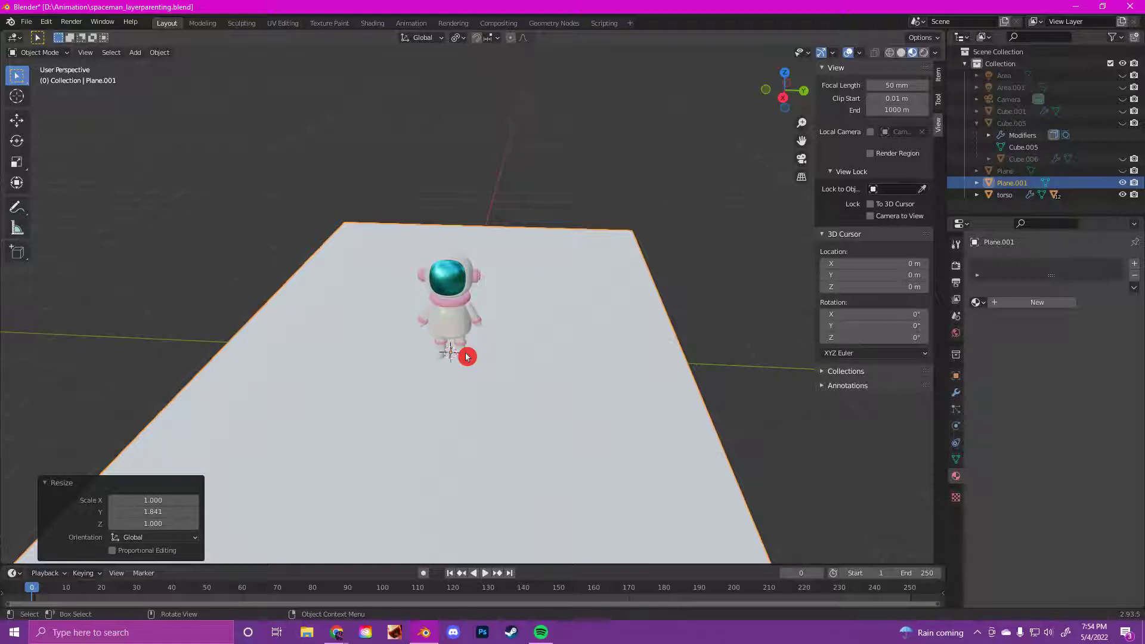
Lower the ground plane about 0.041 m in the right orthographic view to meet the soles of the boots, and deselect it.
key(KP_3)
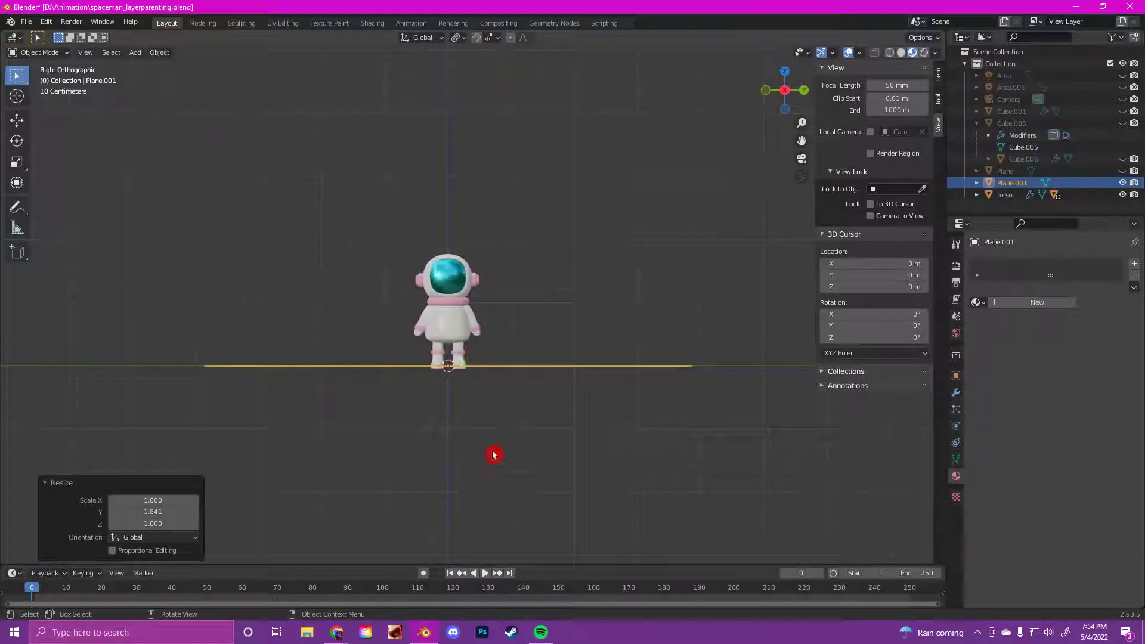
scroll(494, 450, up, 4)
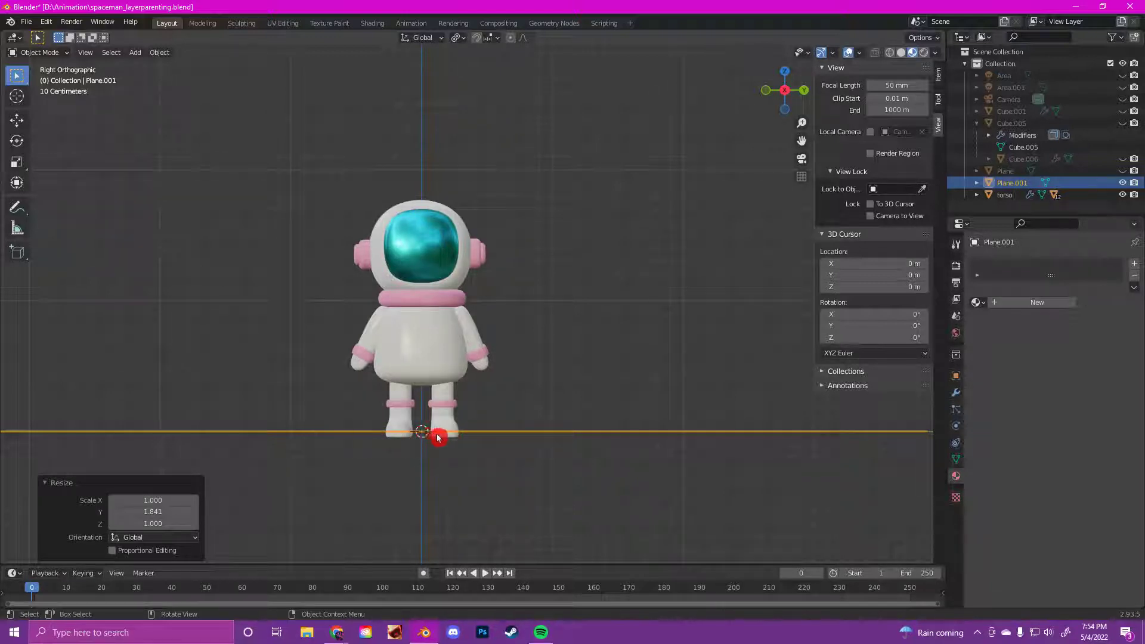
key(g)
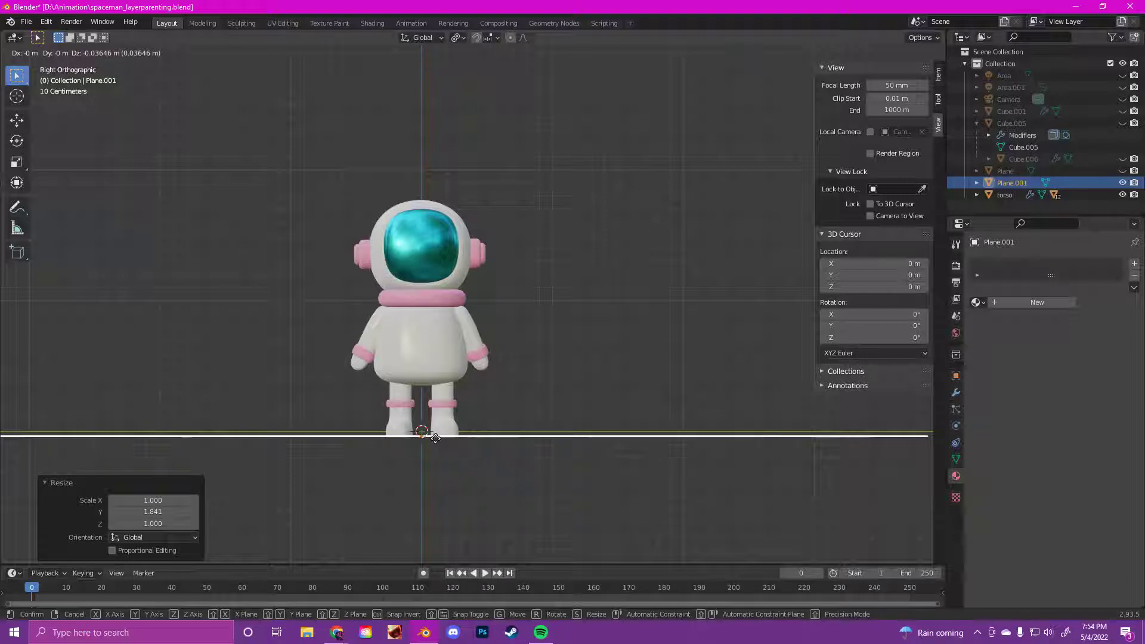
click(437, 441)
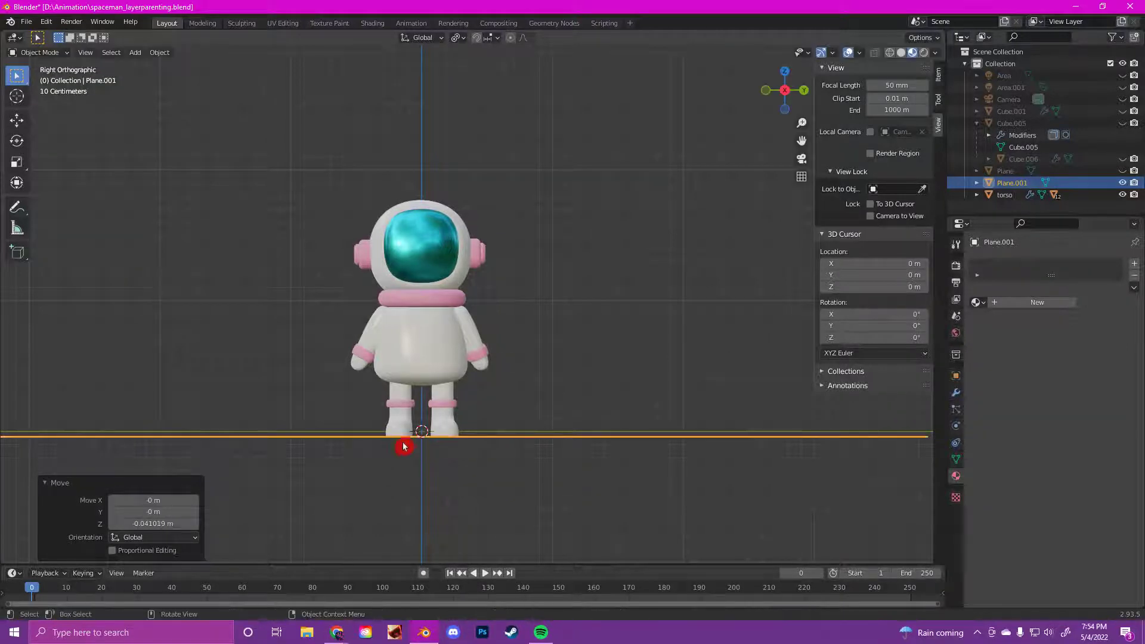
middle_drag(403, 446, 419, 416)
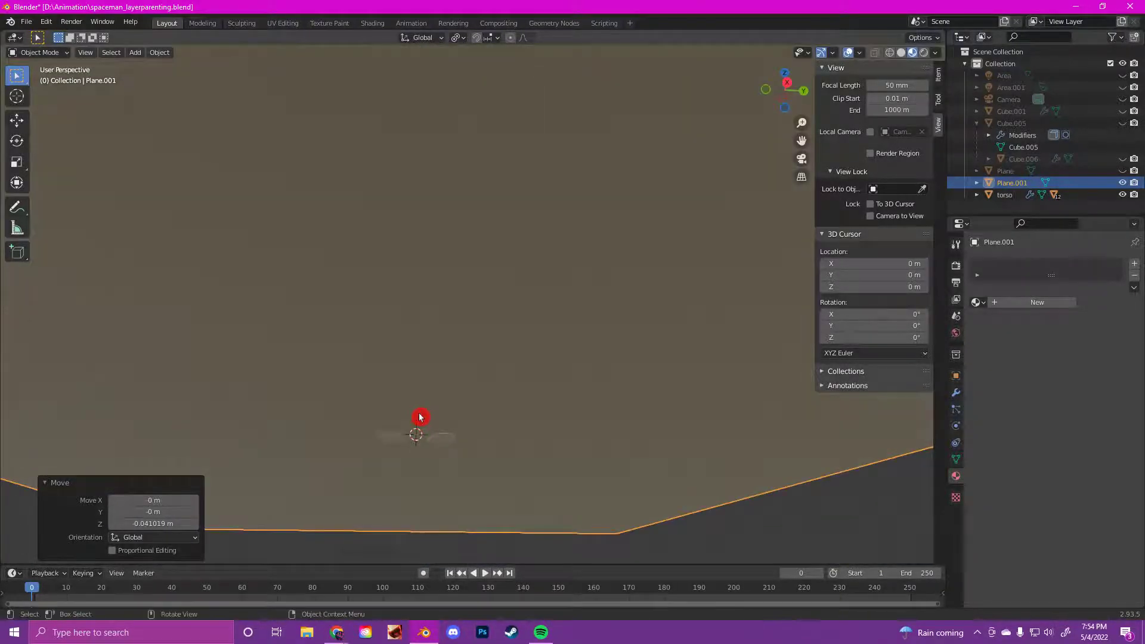
key(KP_3)
click(540, 446)
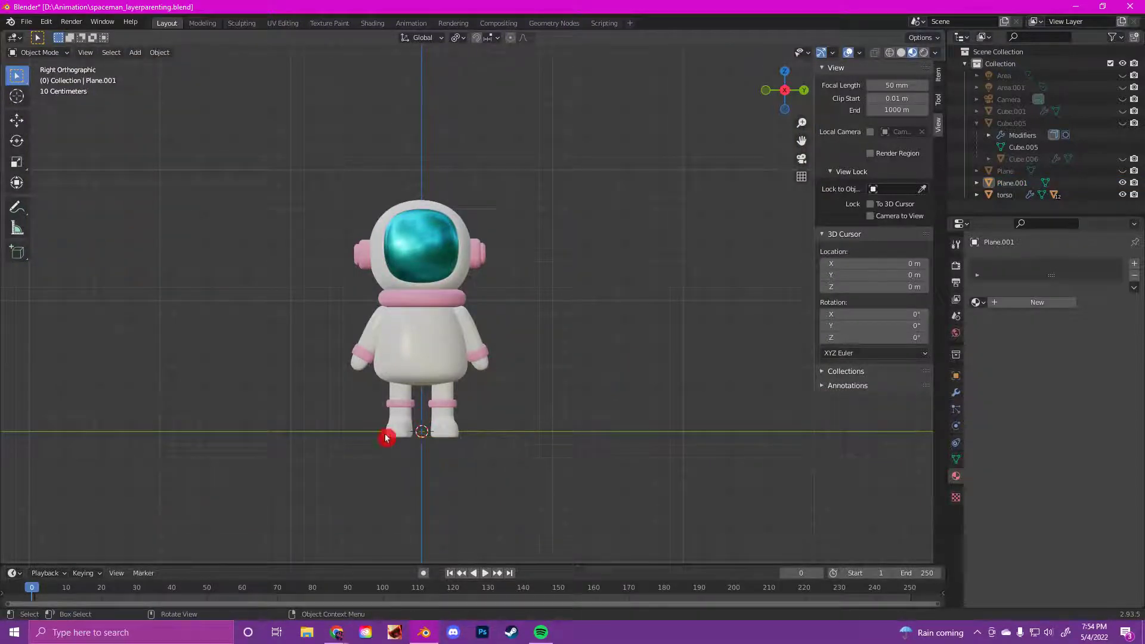
Lower the ground plane about 0.0046 m along Z in the right orthographic view to sit under the boot soles, and deselect it.
middle_drag(350, 395, 343, 412)
click(314, 439)
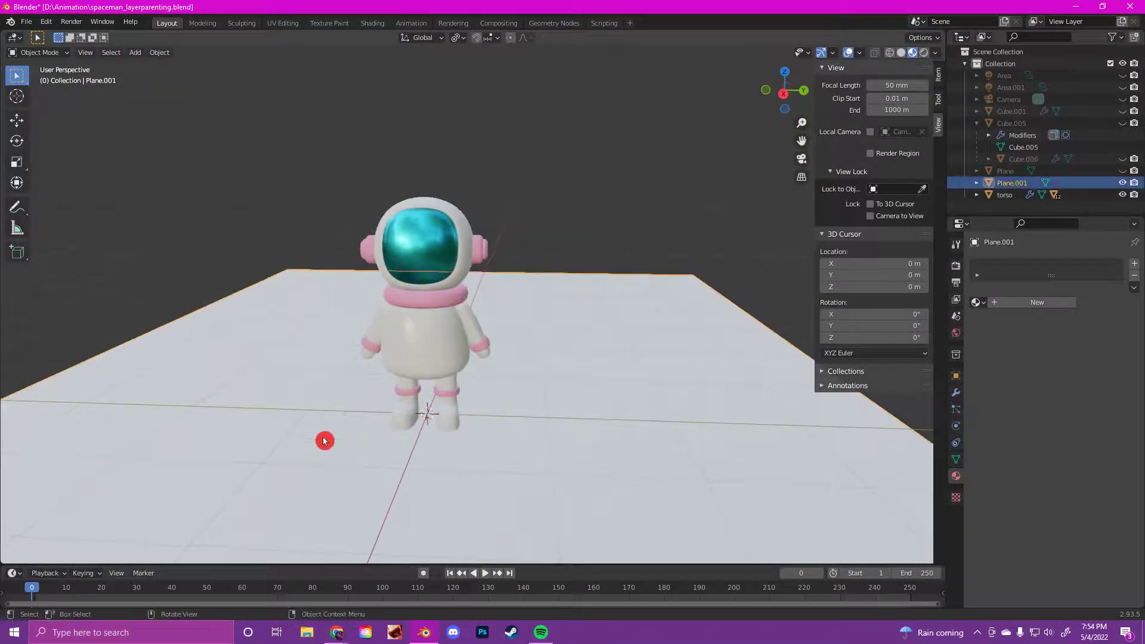
key(KP_3)
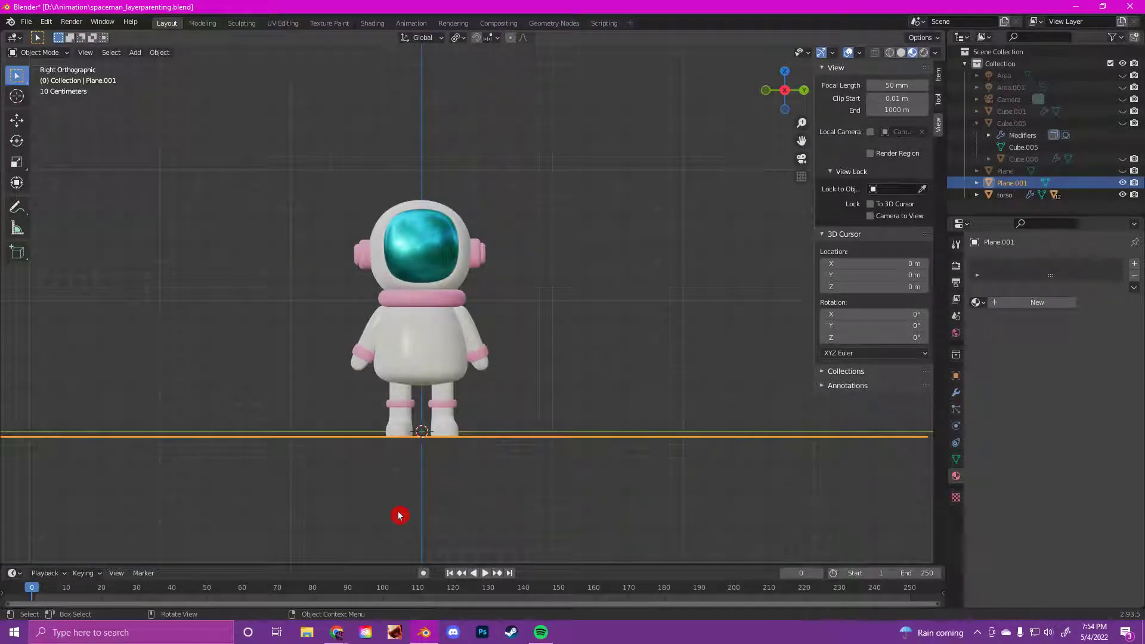
key(g)
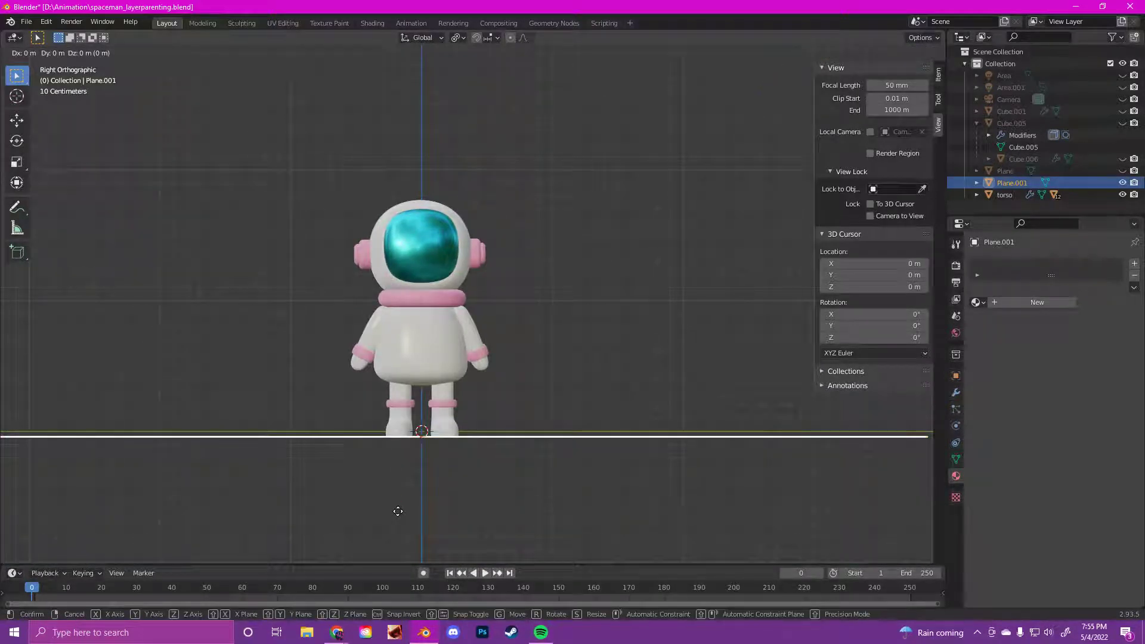
key(z)
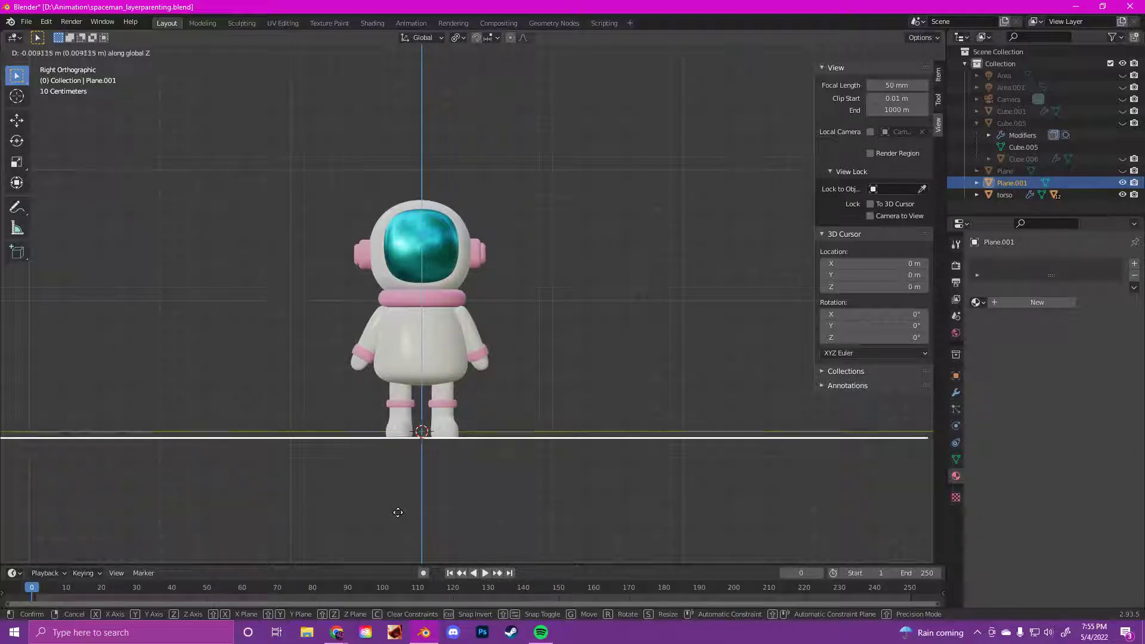
click(397, 514)
middle_drag(397, 514, 483, 463)
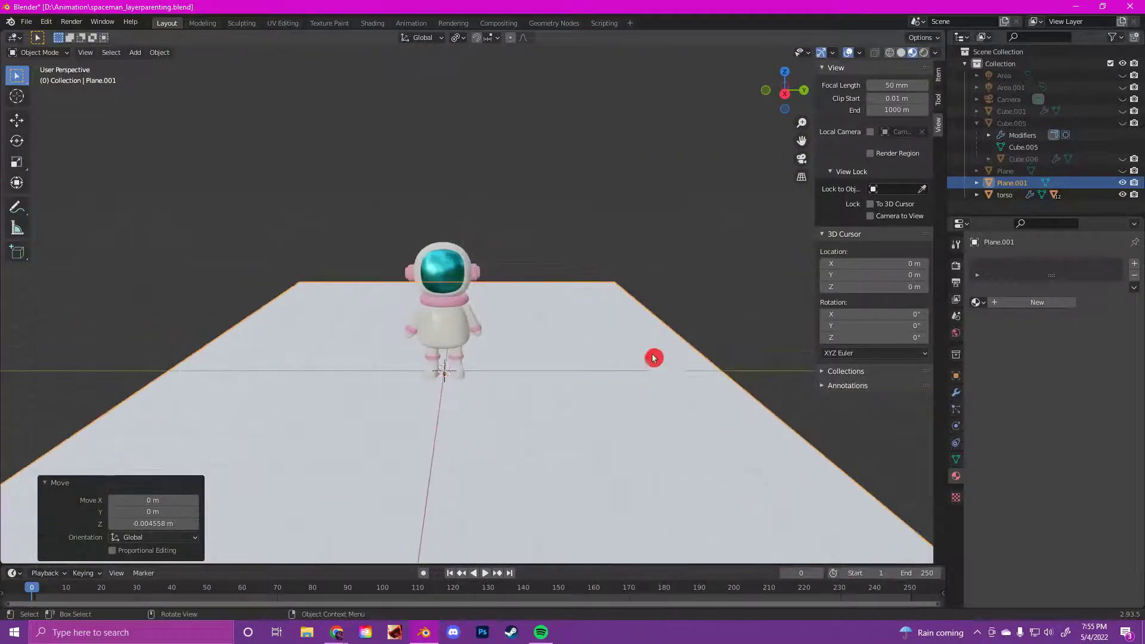
click(664, 243)
middle_drag(575, 448, 547, 435)
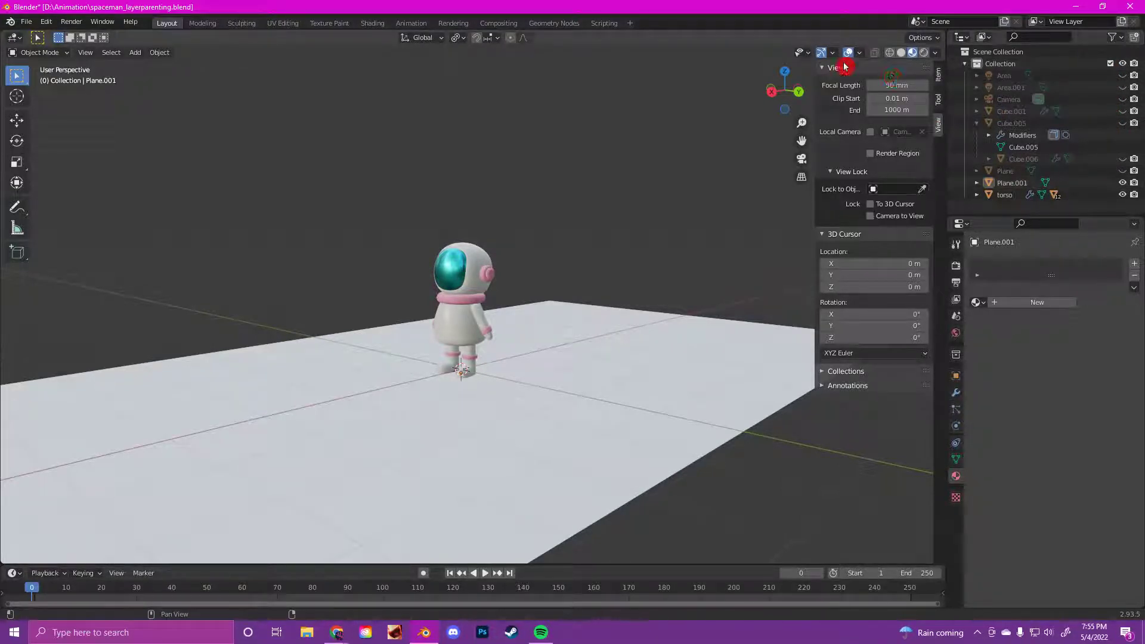
Show the ground plane's transform values and lock its X, Y and Z location.
key(n)
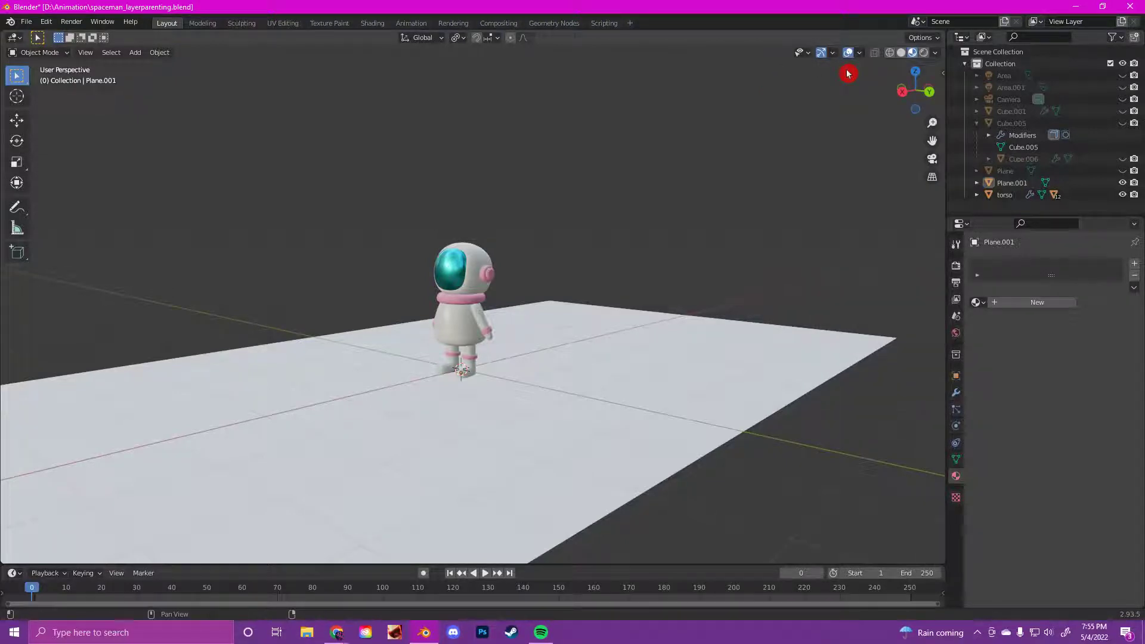
key(n)
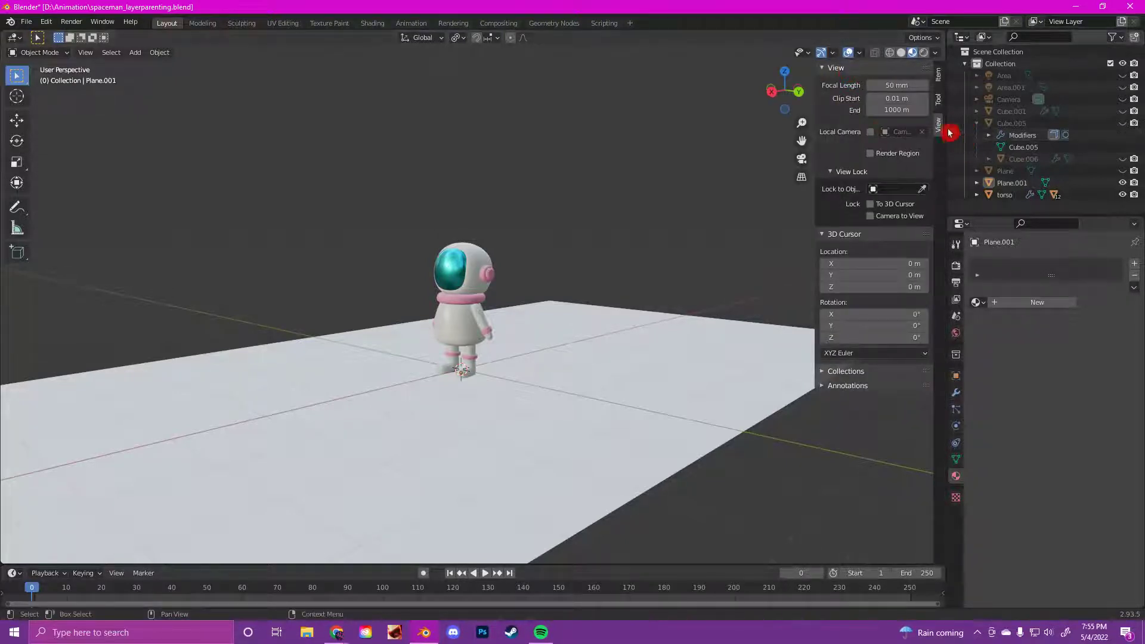
click(939, 77)
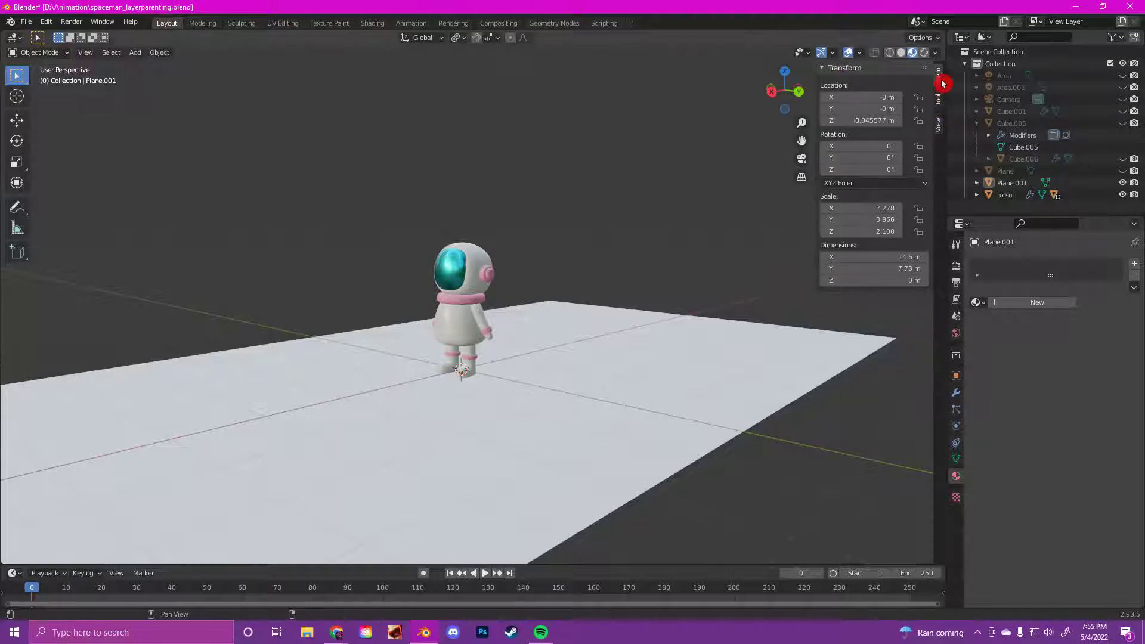
click(765, 378)
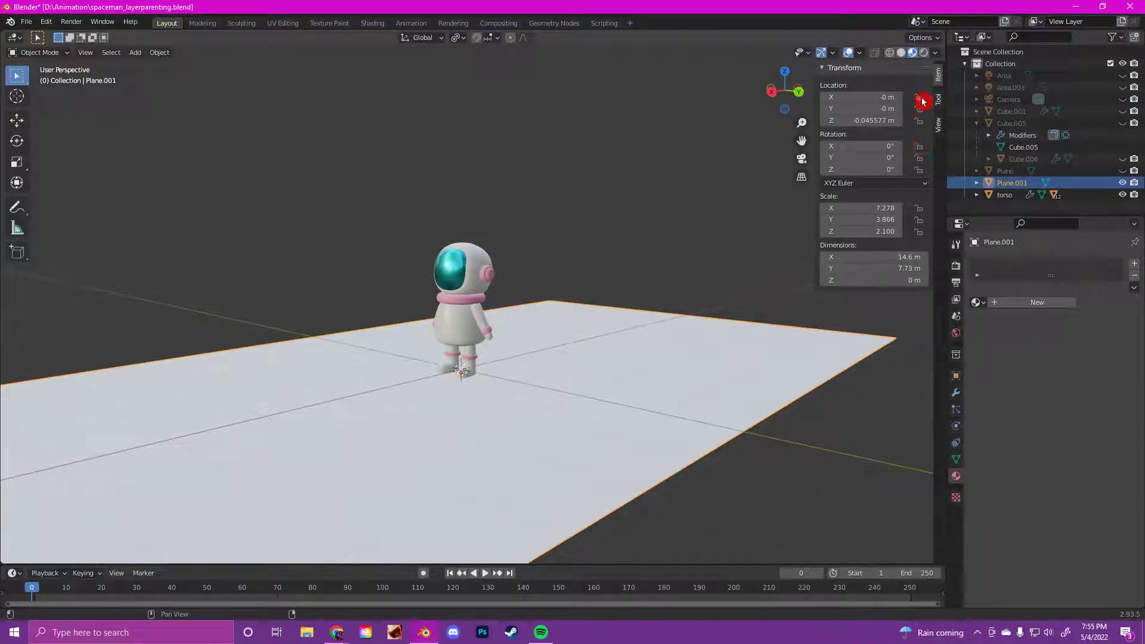
click(920, 99)
click(920, 112)
click(920, 131)
click(920, 121)
Lock the ground plane's rotation and scale on all three axes.
click(920, 148)
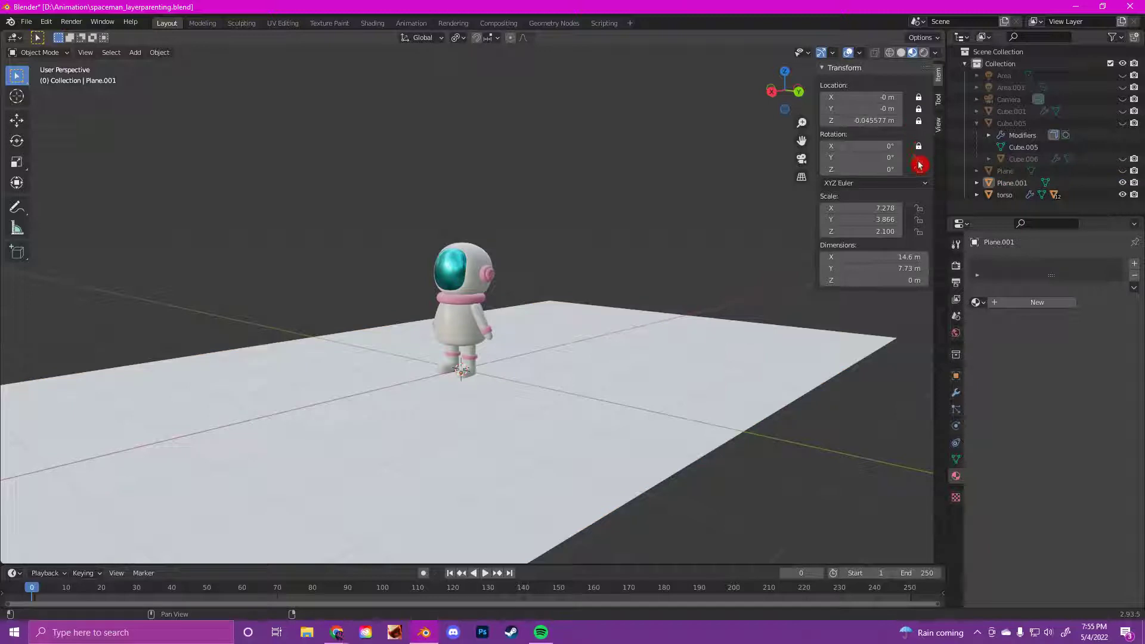
click(919, 158)
click(919, 170)
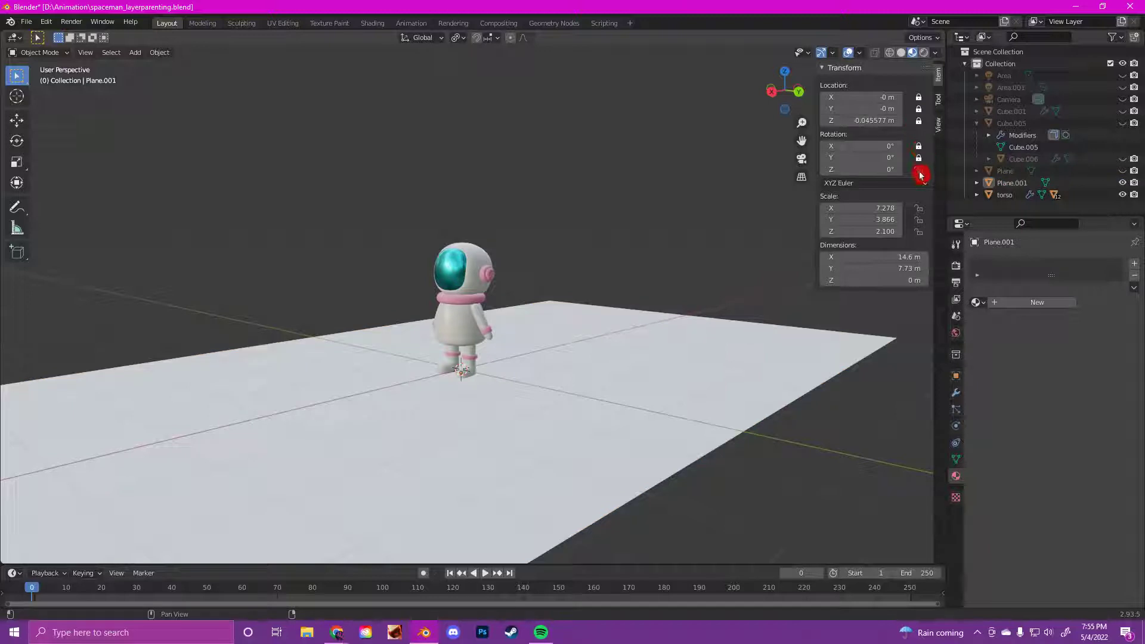
click(919, 209)
click(919, 219)
click(919, 231)
middle_drag(631, 238, 592, 287)
click(592, 287)
click(670, 205)
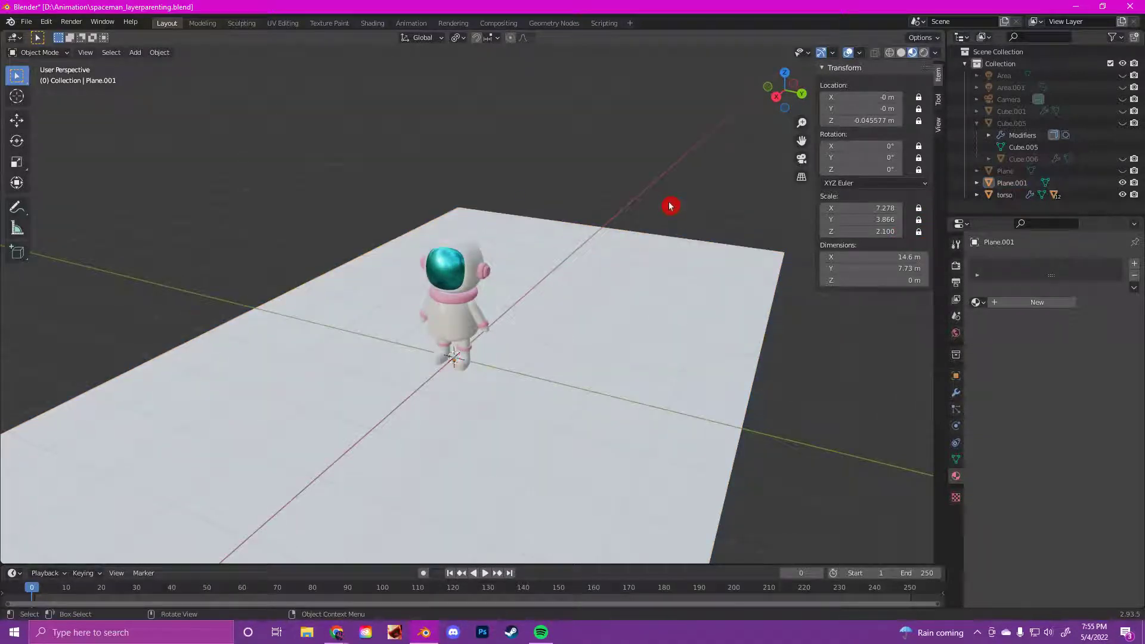
click(661, 248)
click(636, 189)
middle_drag(636, 189, 595, 260)
scroll(589, 260, up, 2)
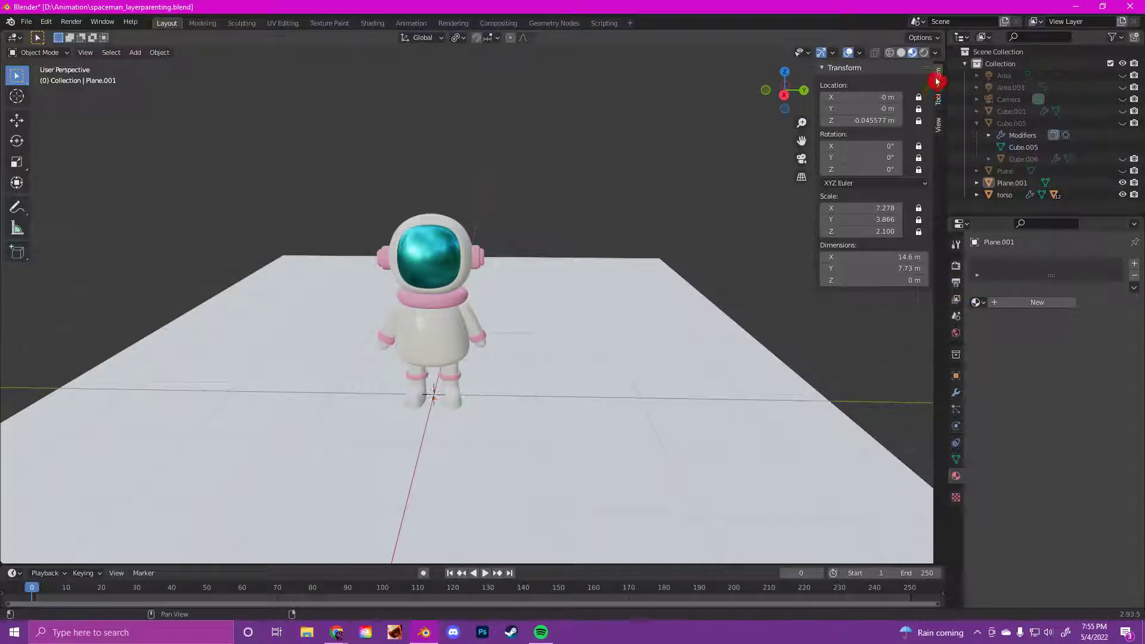
Hide the viewport sidebar and show the scene's output settings to check the frame range and frame rate.
key(n)
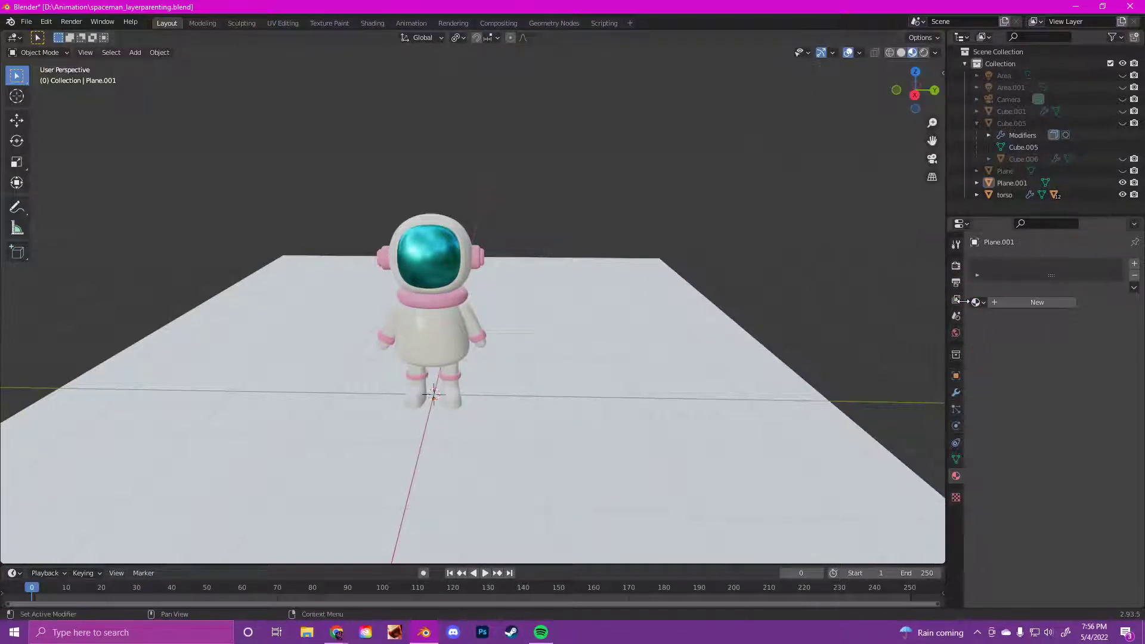
click(958, 283)
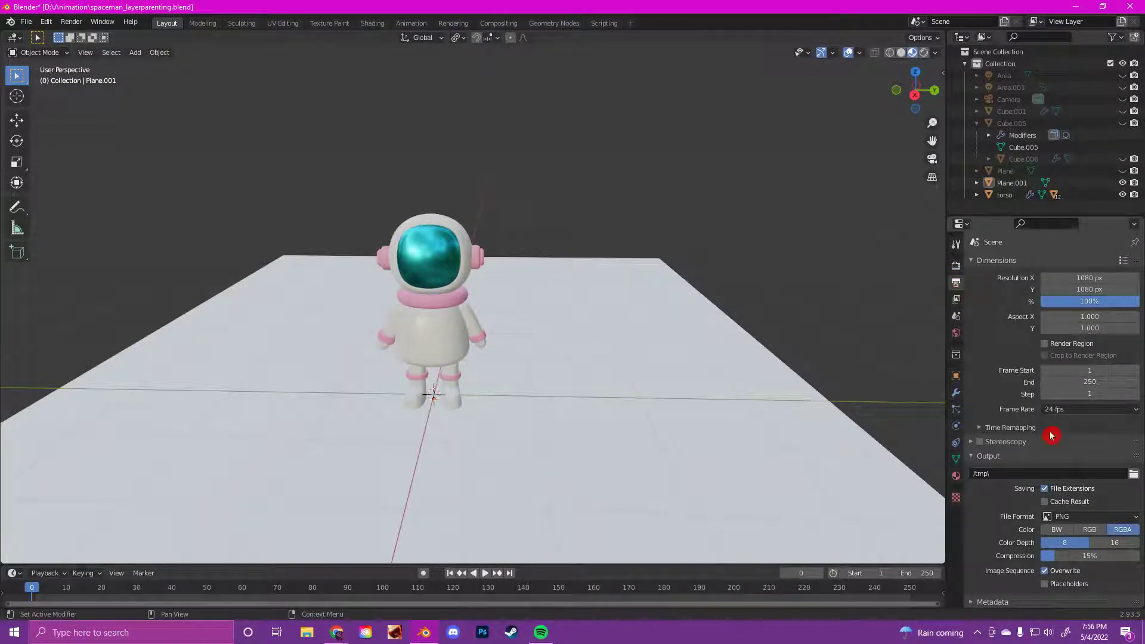
scroll(1051, 434, down, 1)
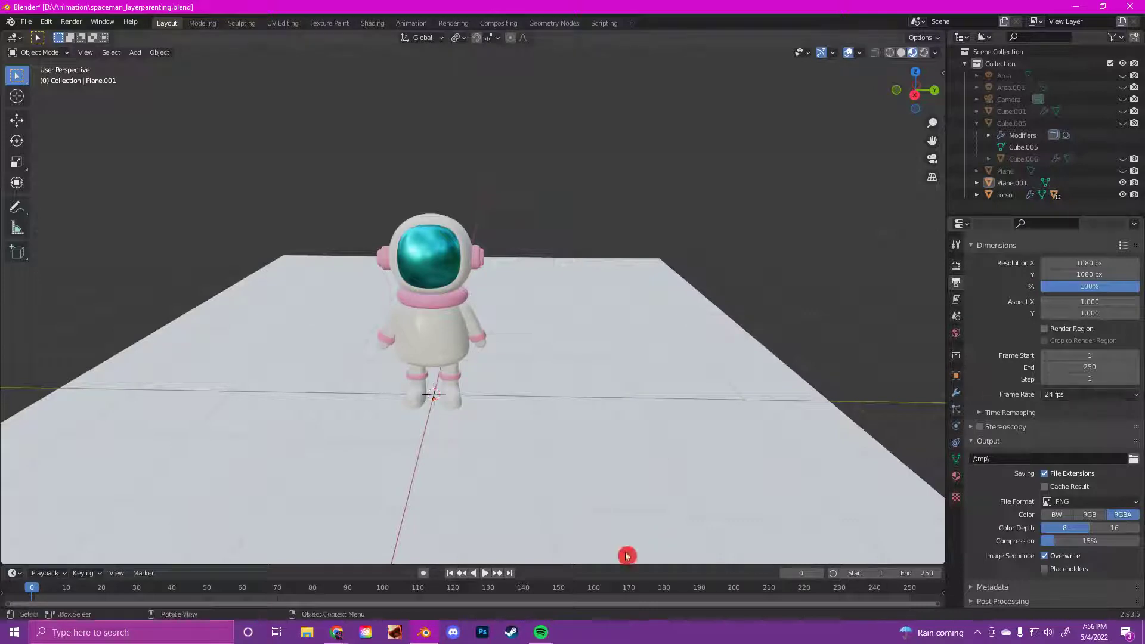
Enlarge the timeline area upward to make room for working with keyframes.
drag(611, 563, 611, 564)
drag(617, 553, 627, 484)
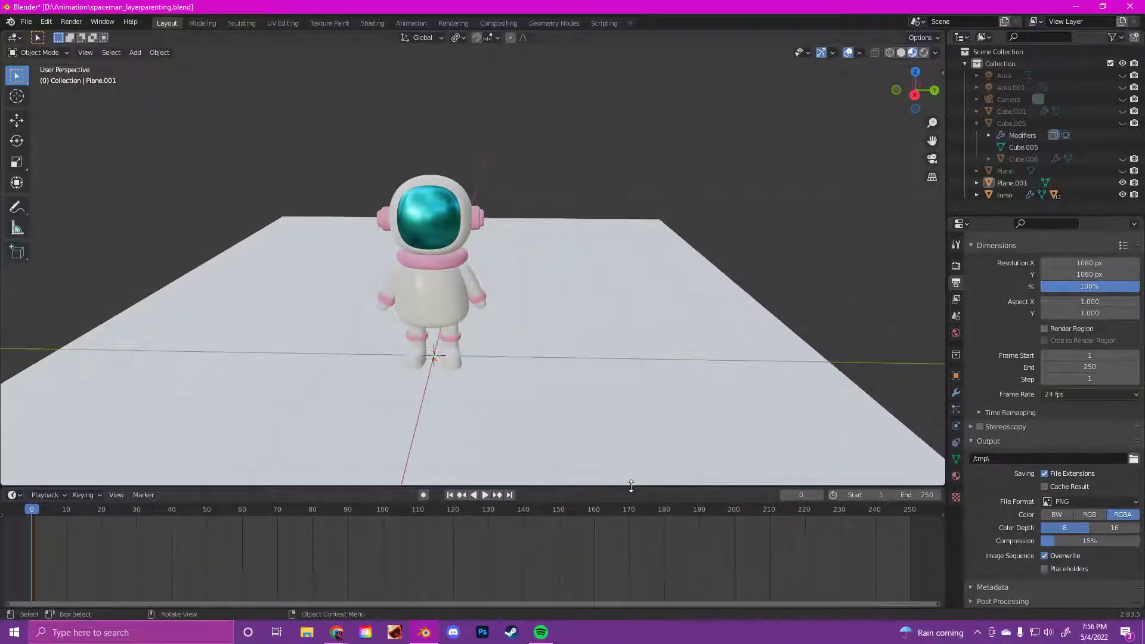
click(625, 483)
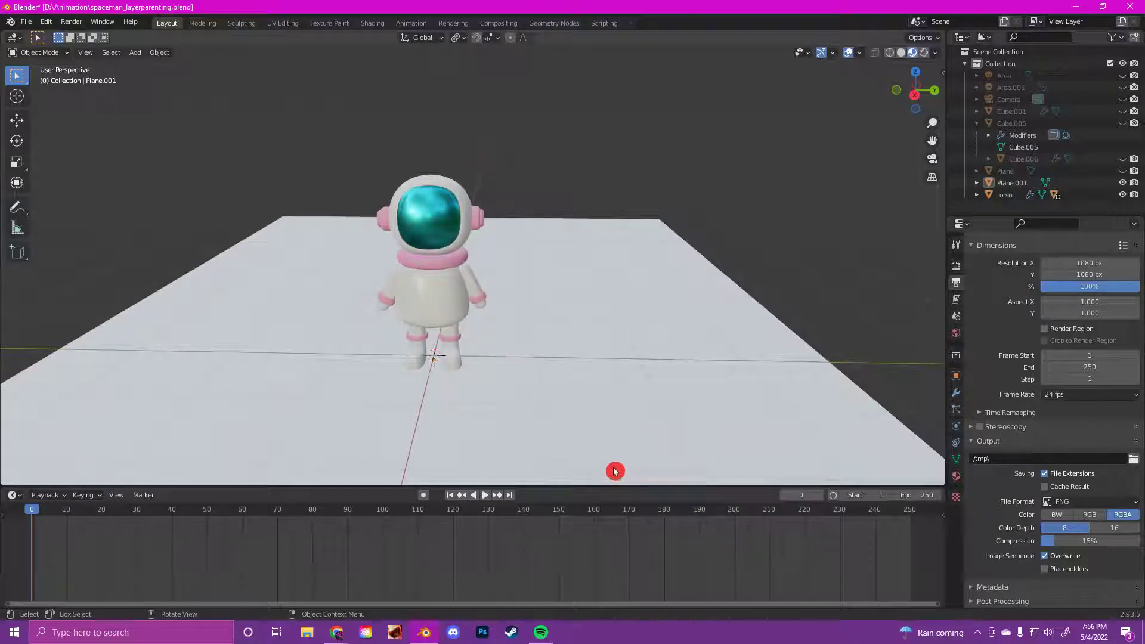
Switch the viewport to solid shading and face the astronaut from the front.
click(901, 53)
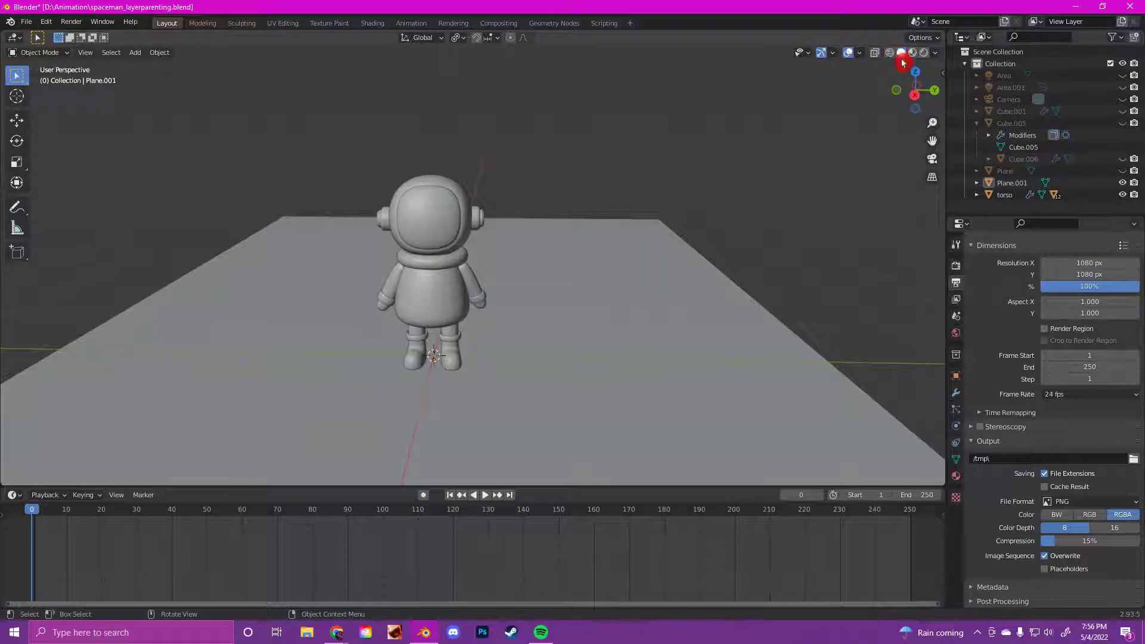
mouse_move(644, 242)
middle_down()
mouse_move(531, 268)
mouse_move(662, 243)
mouse_move(603, 260)
middle_up()
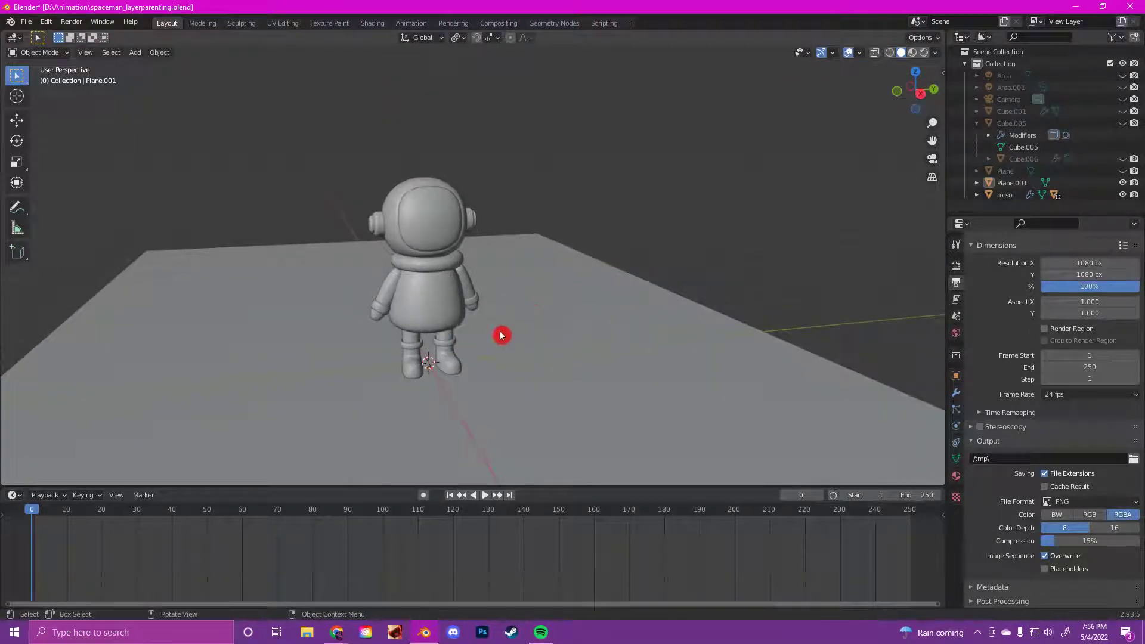
middle_drag(500, 334, 486, 330)
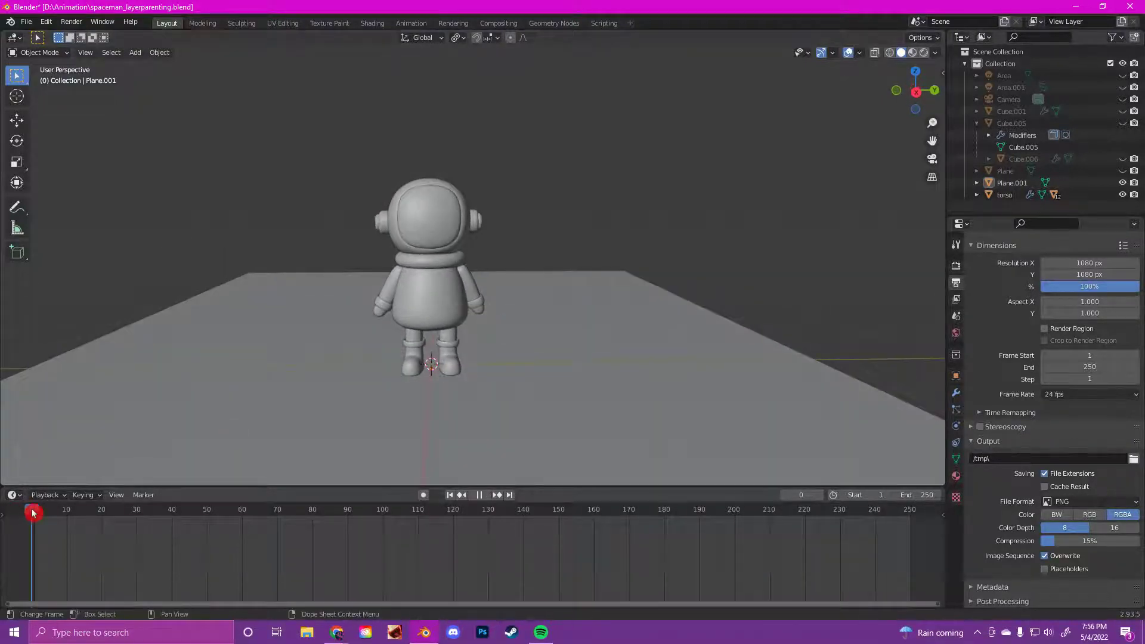
Insert a Location, Rotation & Scale keyframe at frame 1 for both arms and both legs of the astronaut.
click(37, 531)
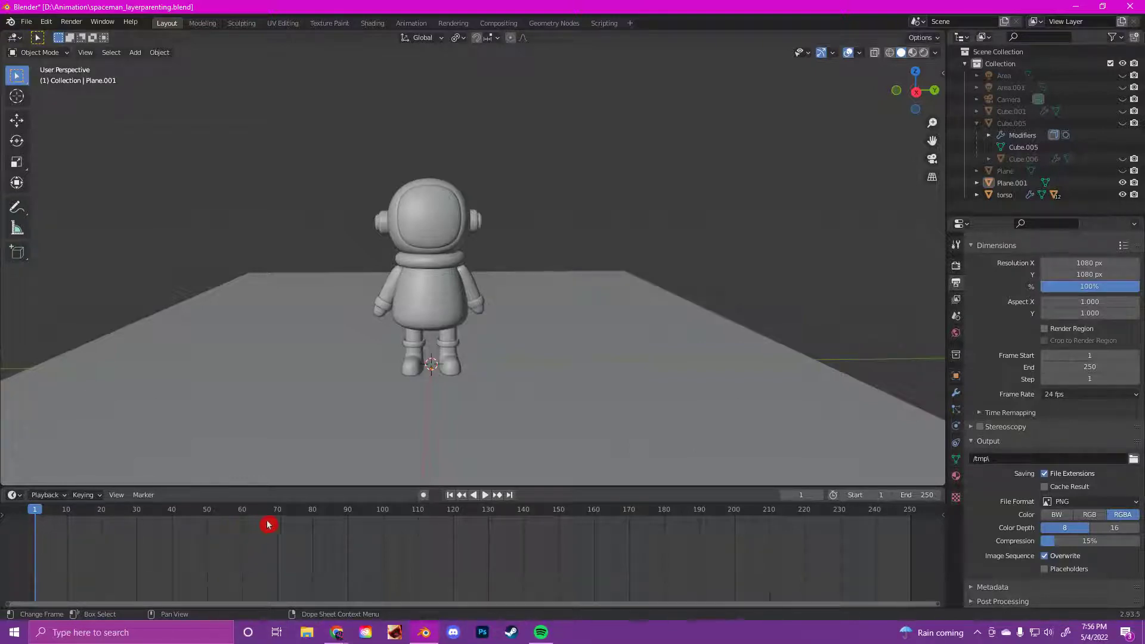
click(473, 286)
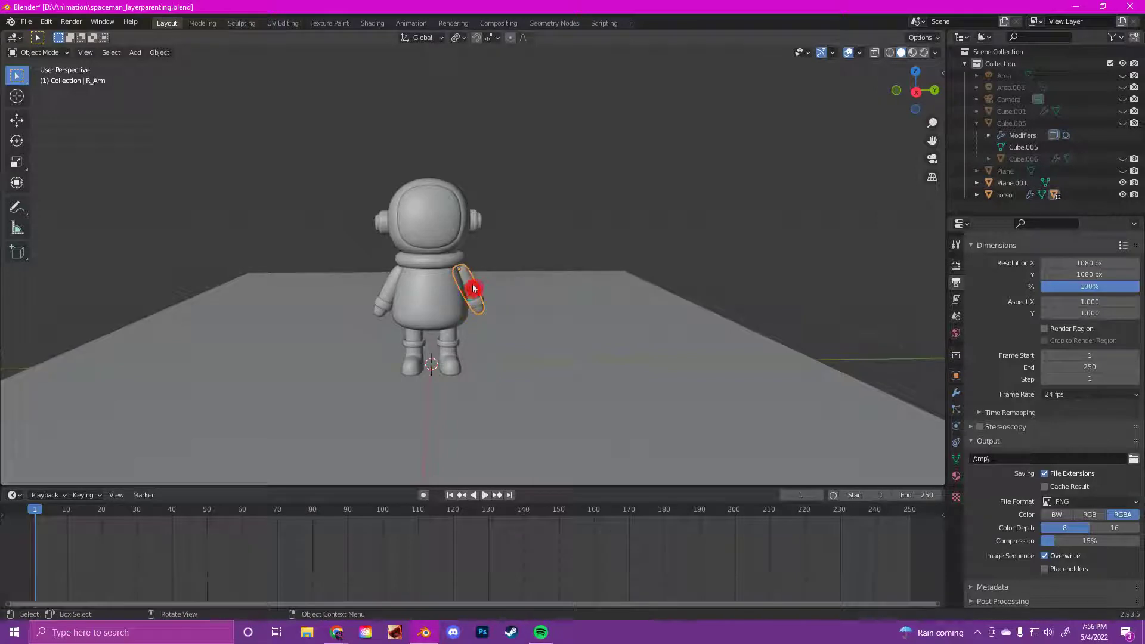
shift+click(384, 285)
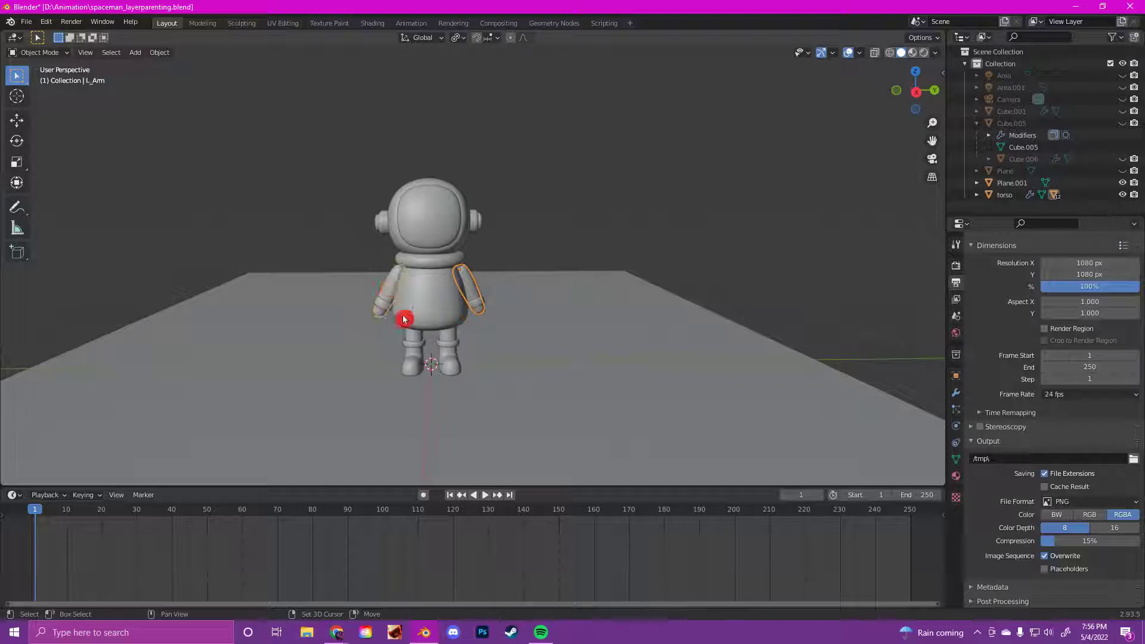
shift+click(415, 339)
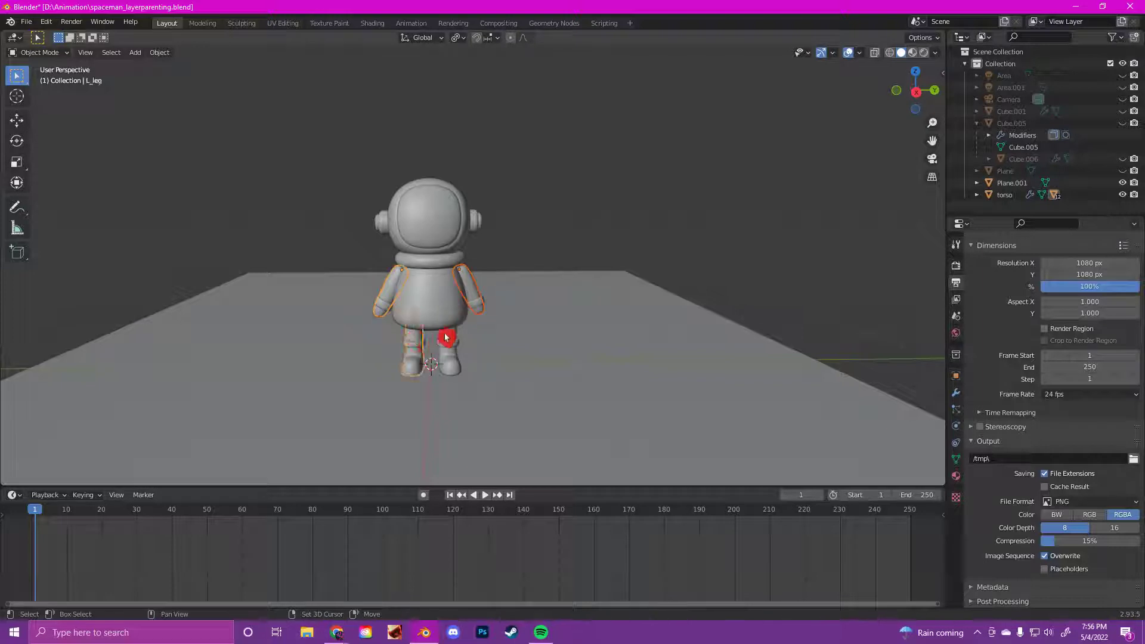
shift+click(454, 339)
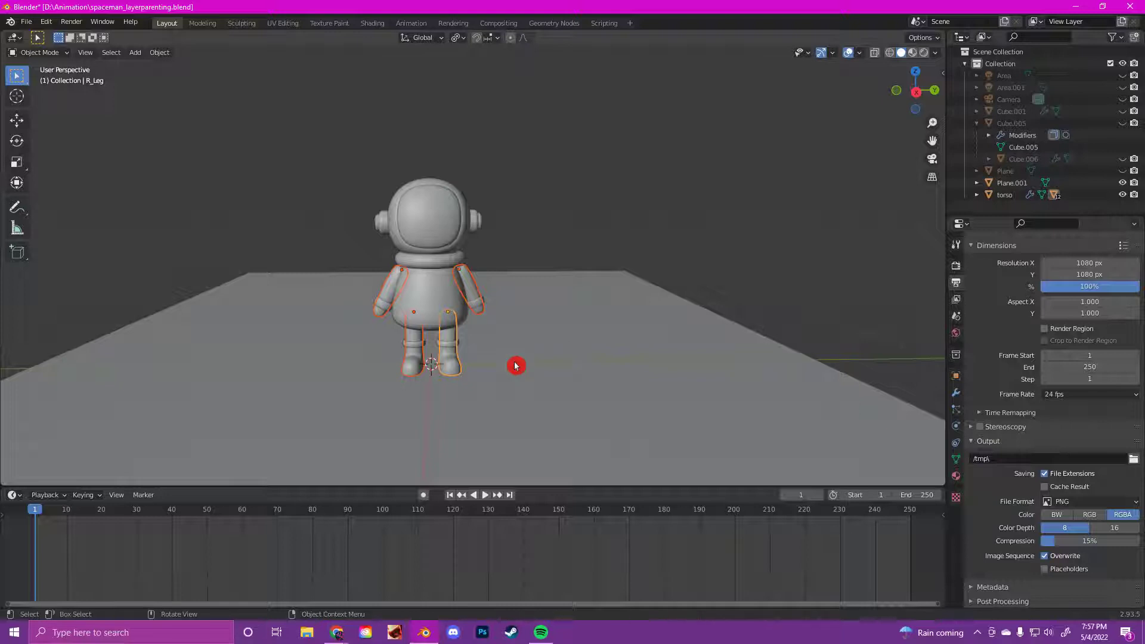
key(i)
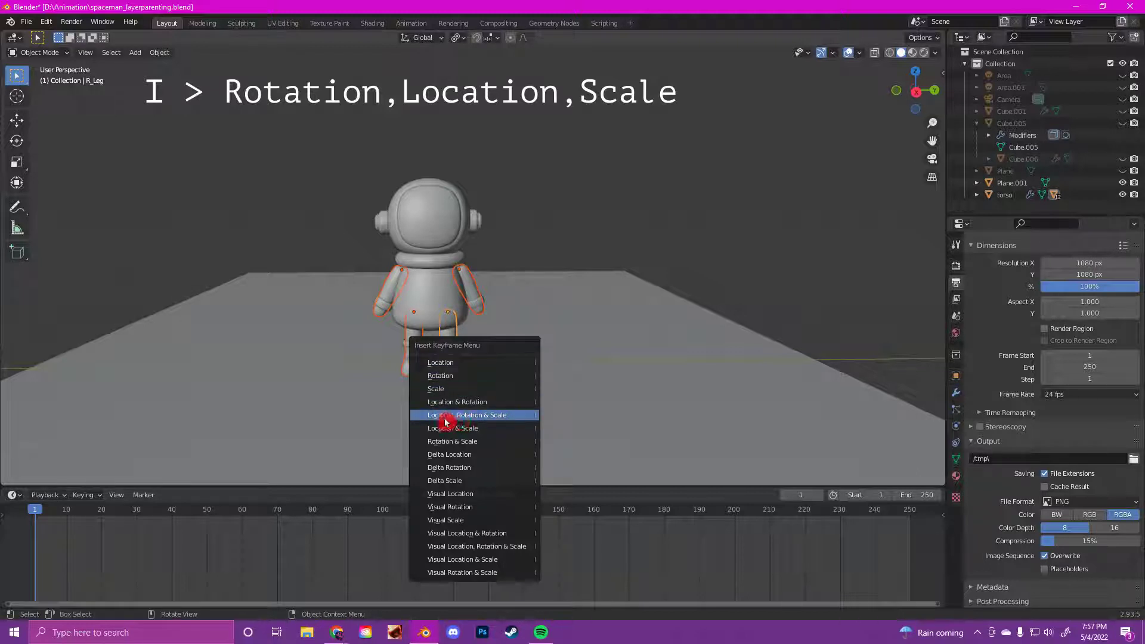
click(523, 418)
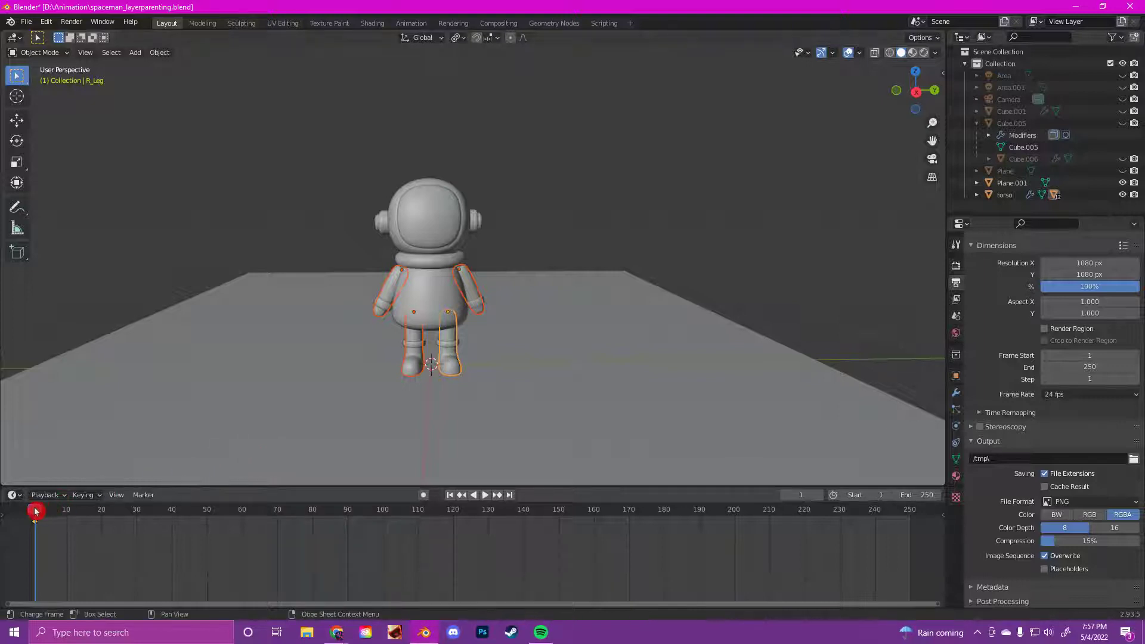
Move the animation to frame 5.
key(space)
drag(35, 511, 51, 539)
key(space)
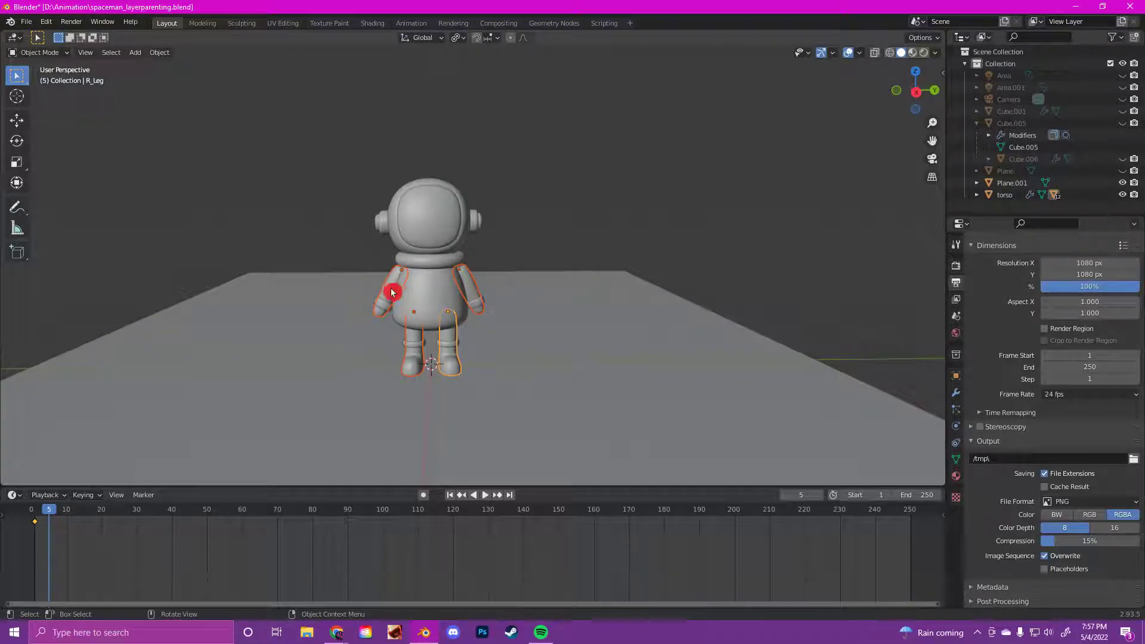
In the front orthographic view, rotate the astronaut's left arm forward by about 54 degrees.
click(506, 248)
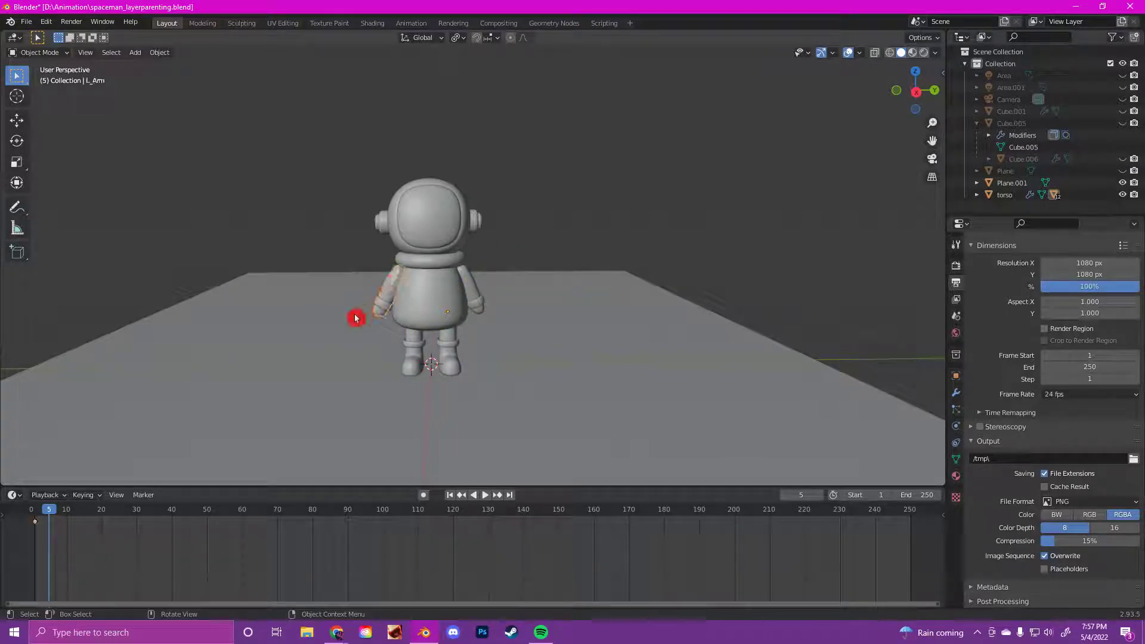
click(384, 282)
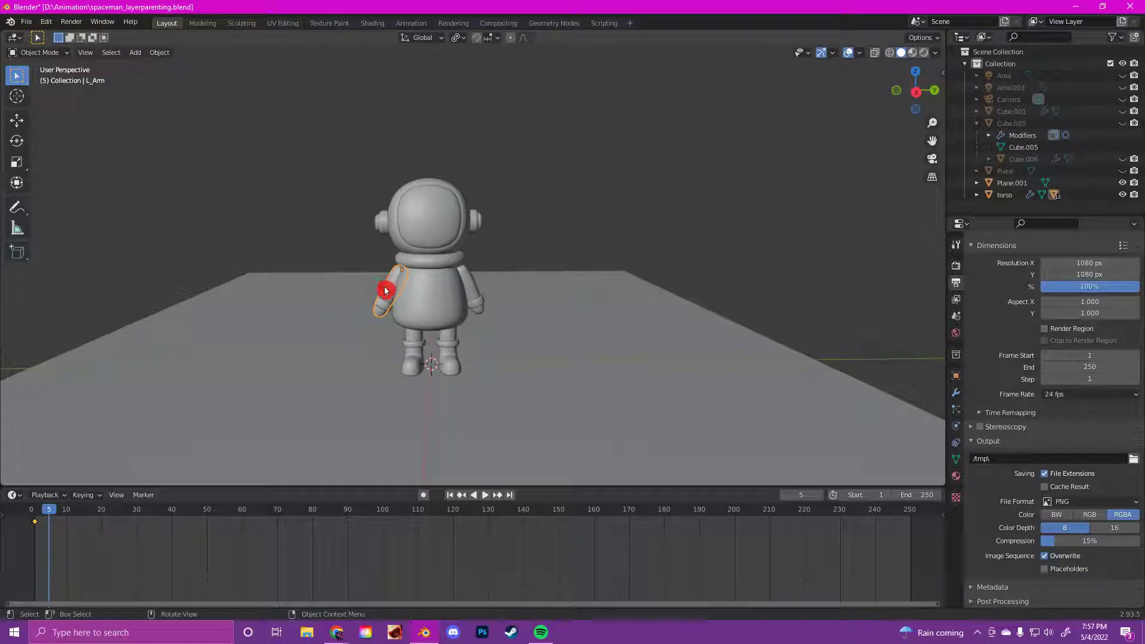
key(KP_1)
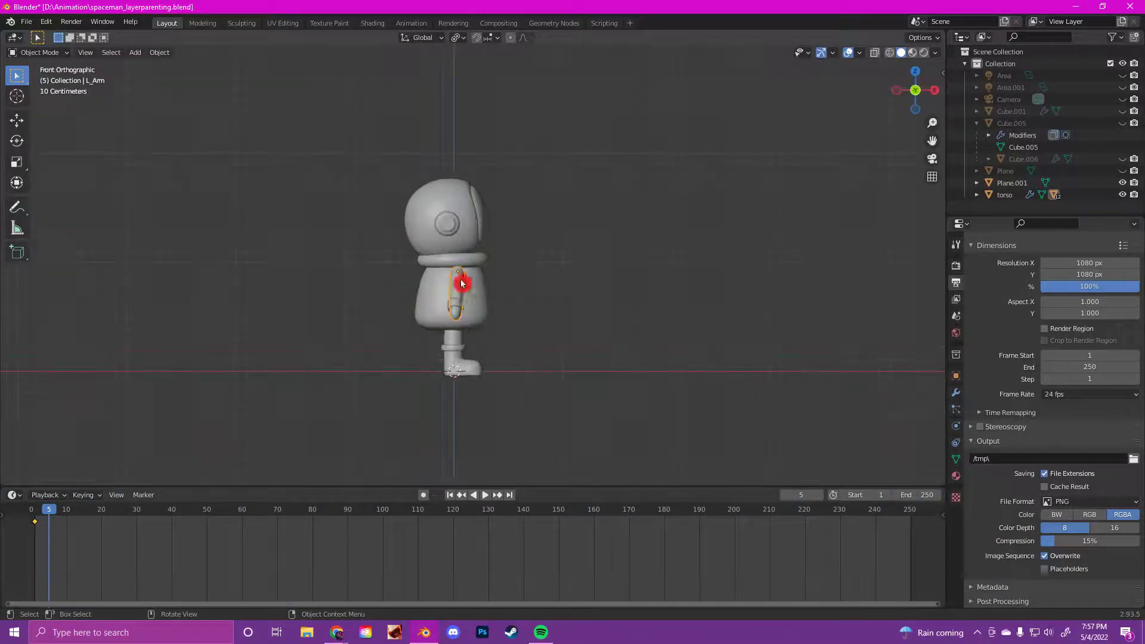
click(459, 292)
click(459, 292)
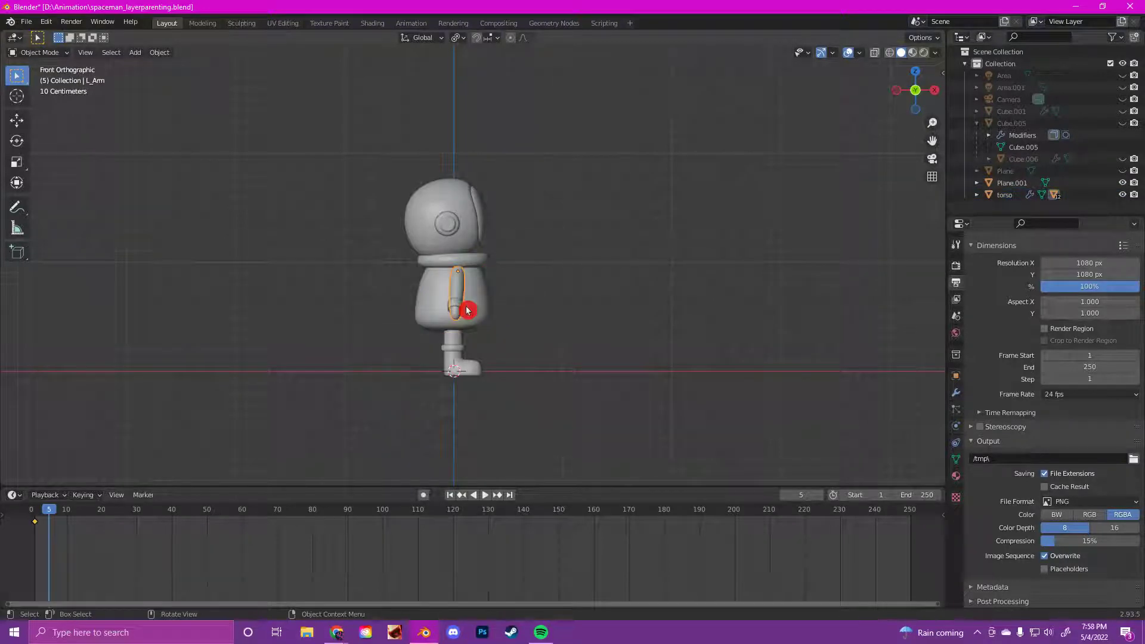
key(r)
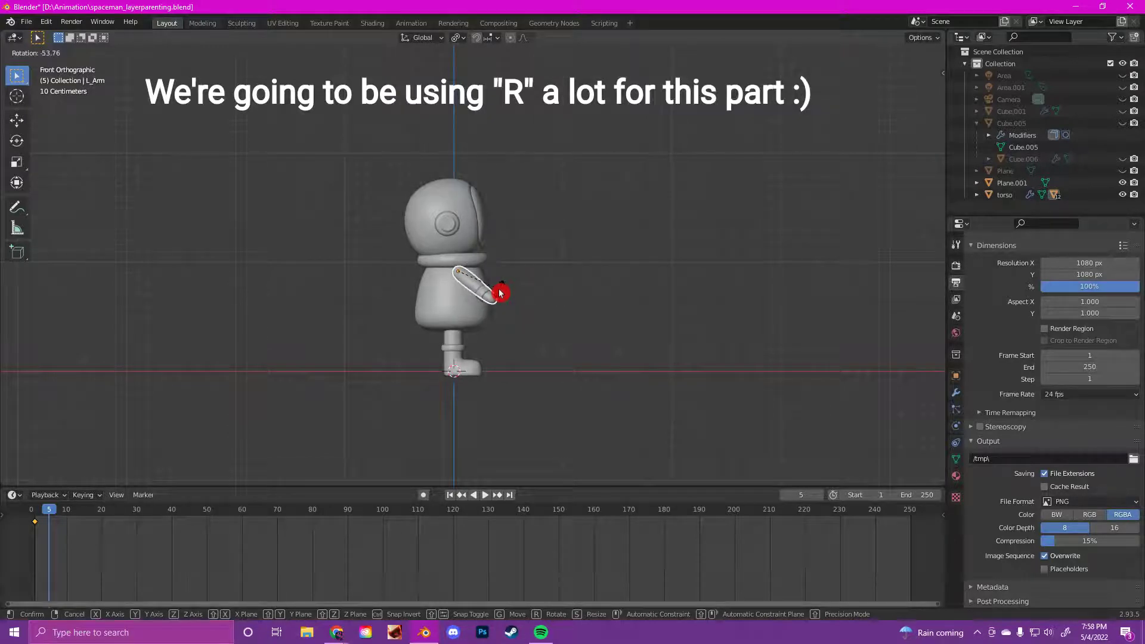
click(500, 292)
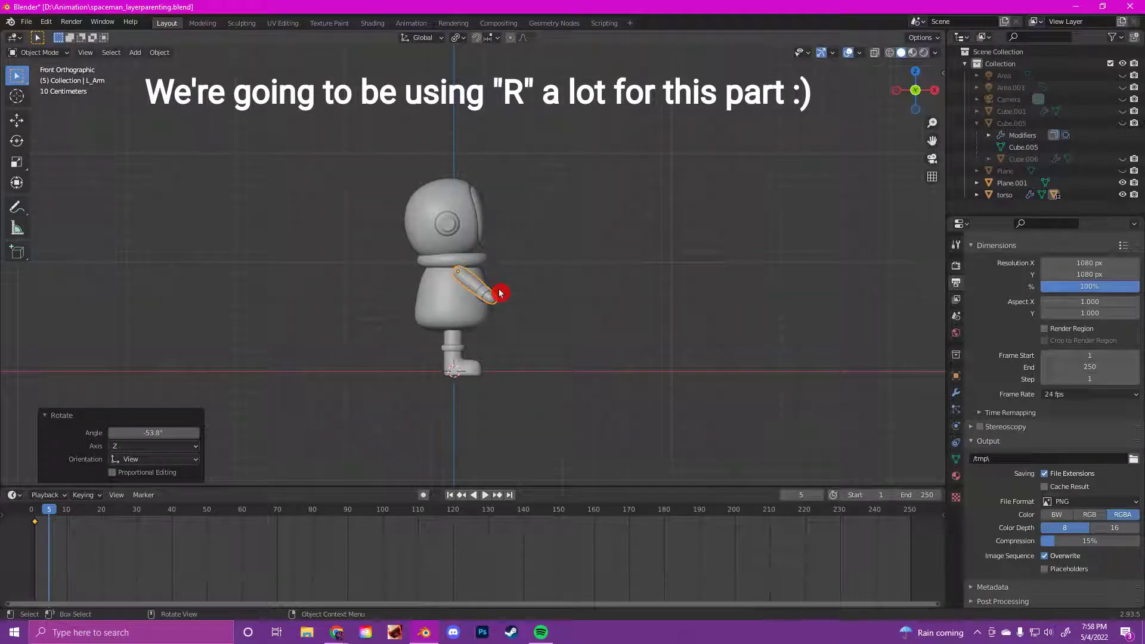
Rotate the astronaut's left leg backward by about 50 degrees, opposite to the left arm.
click(459, 342)
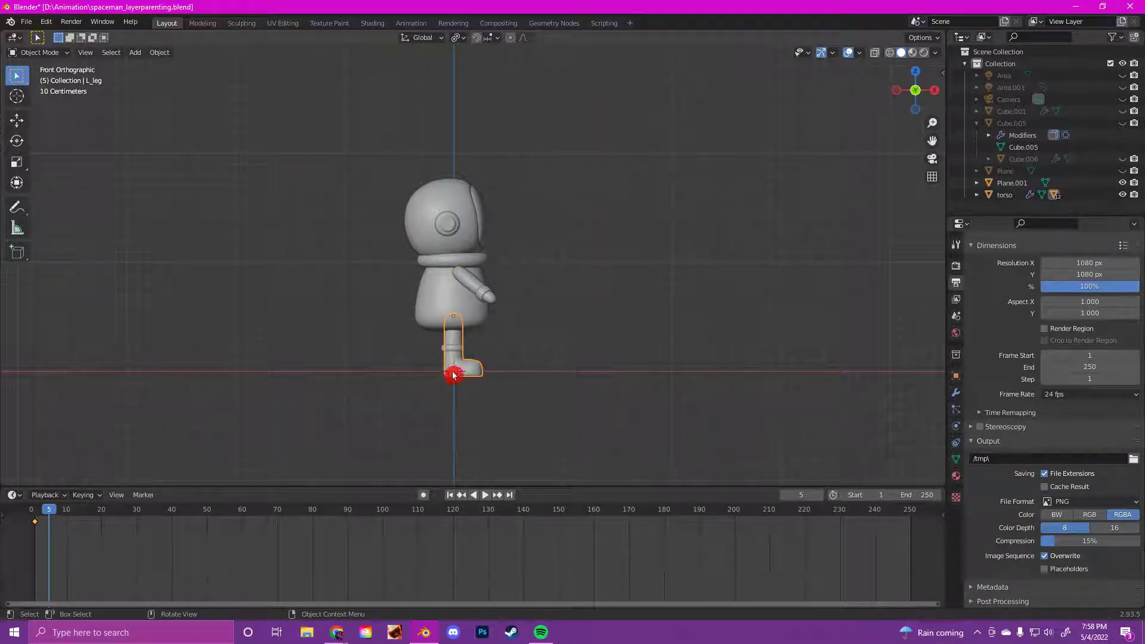
key(r)
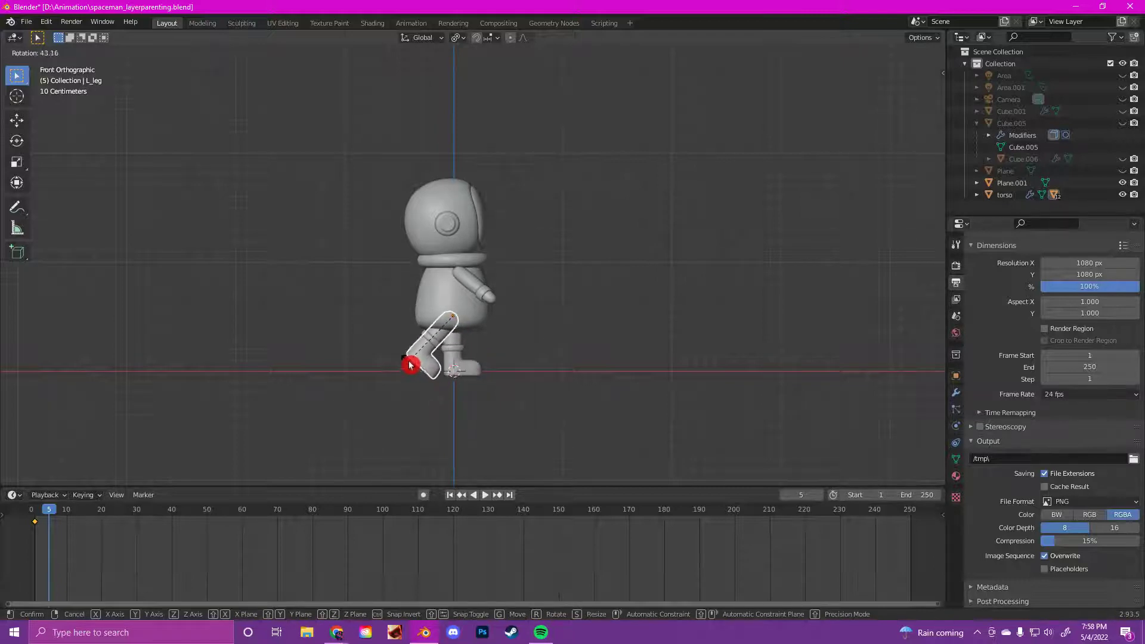
click(404, 358)
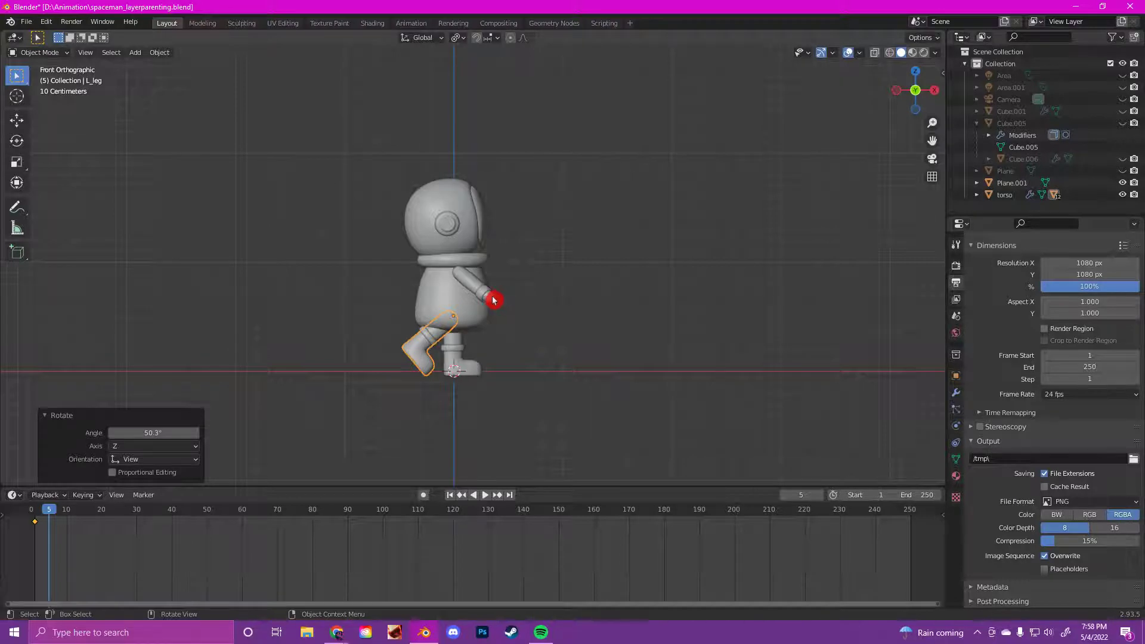
From the back orthographic view, rotate the astronaut's right arm backward by about 39 degrees.
click(918, 97)
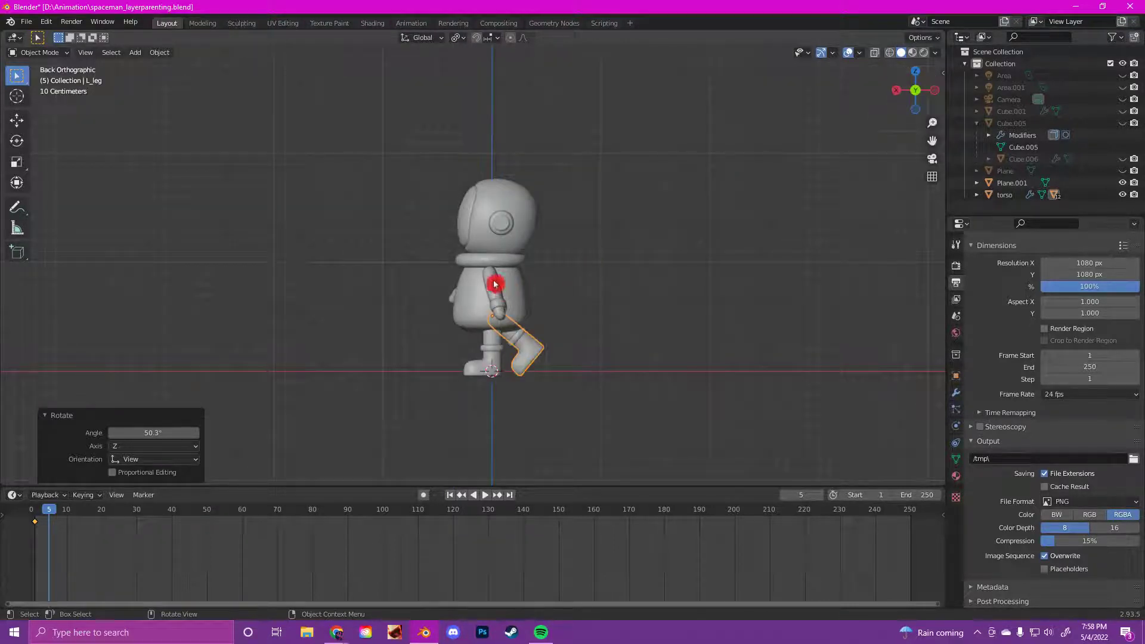
click(494, 279)
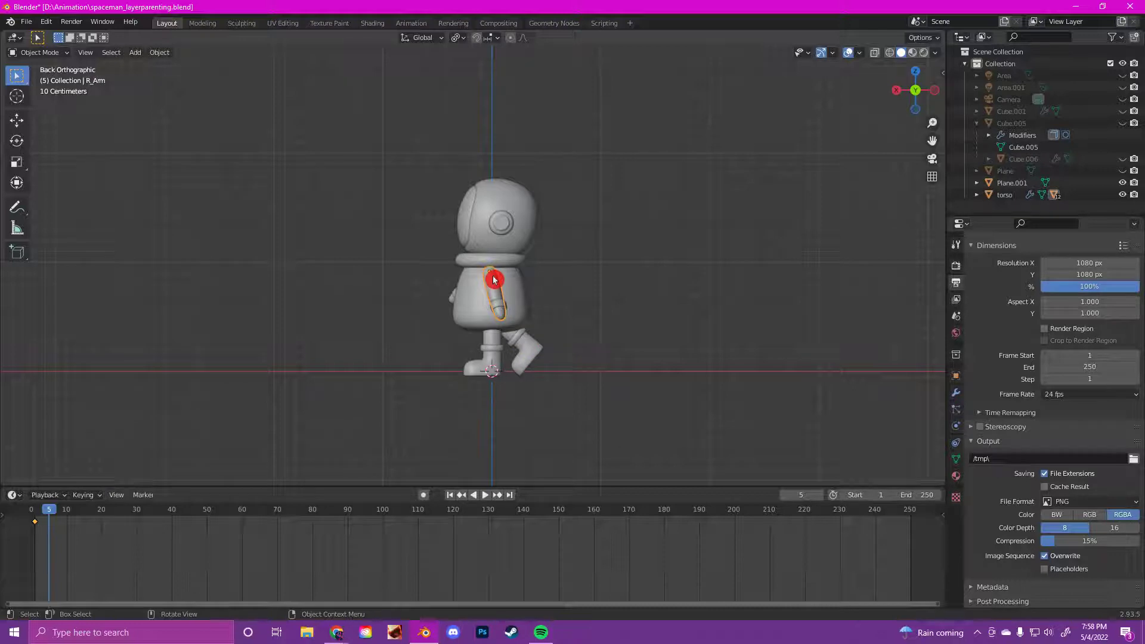
key(r)
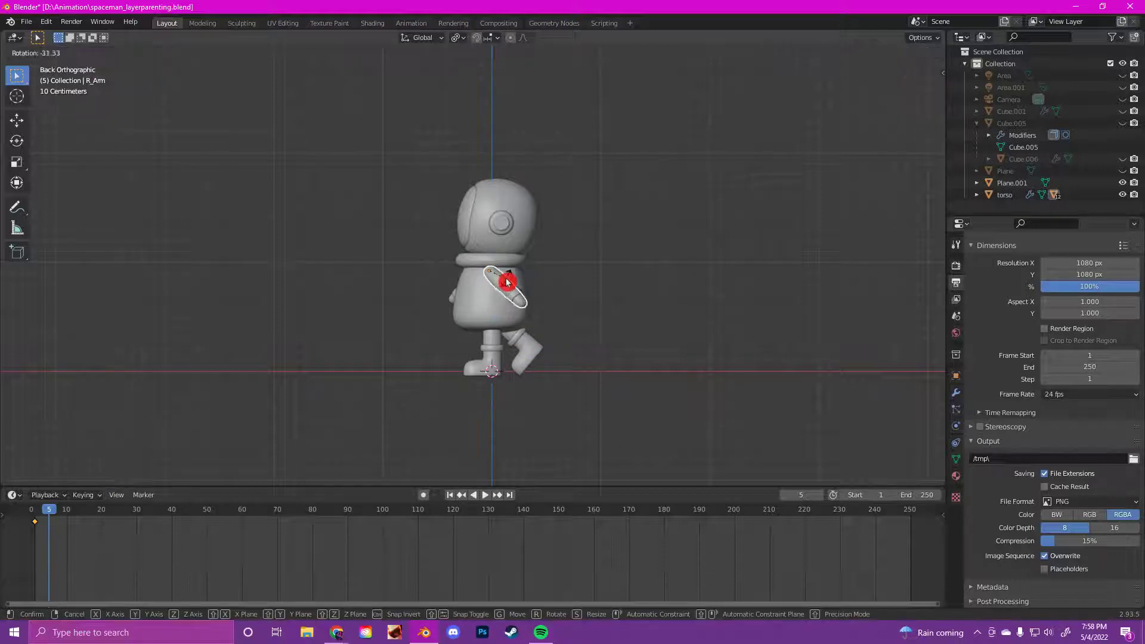
click(510, 281)
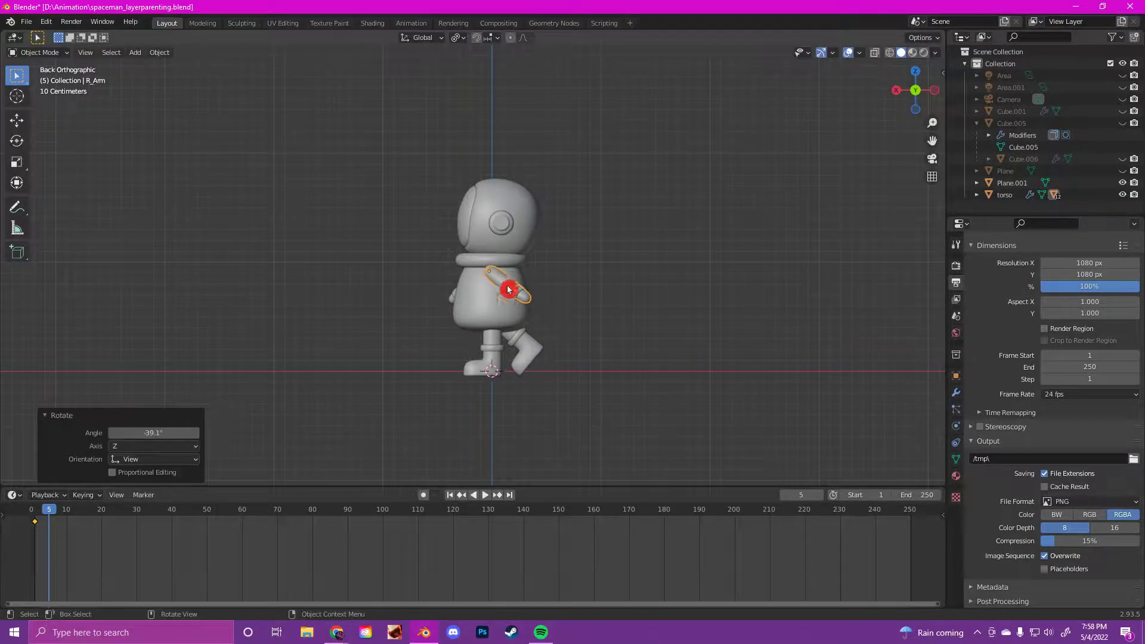
Rotate the astronaut's right leg forward by about 35 degrees to complete the stride pose.
click(492, 340)
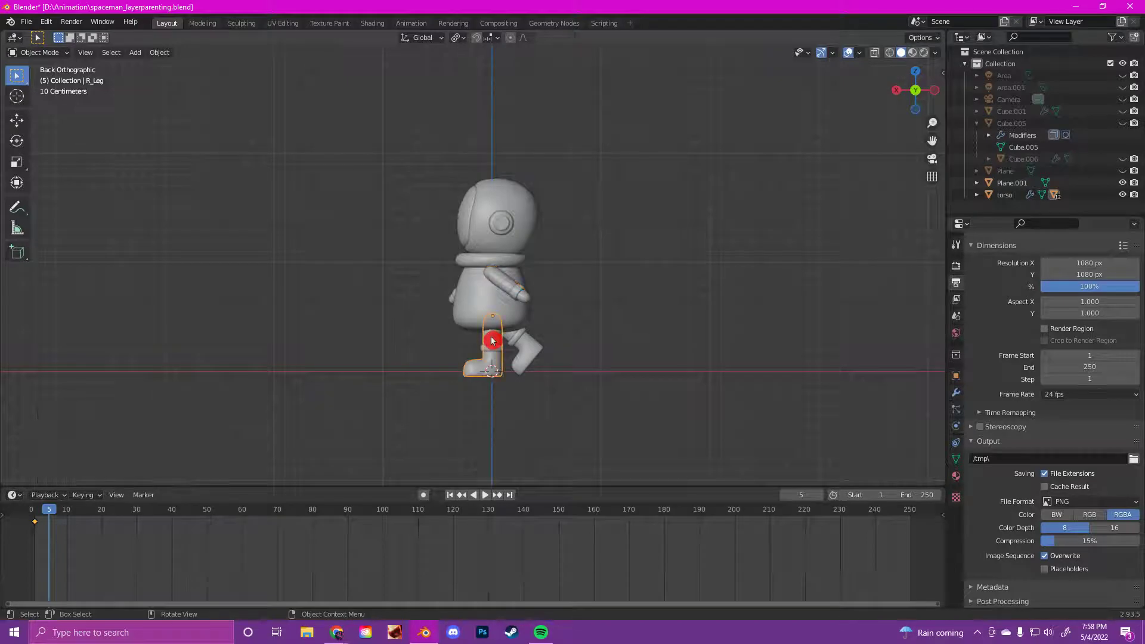
key(r)
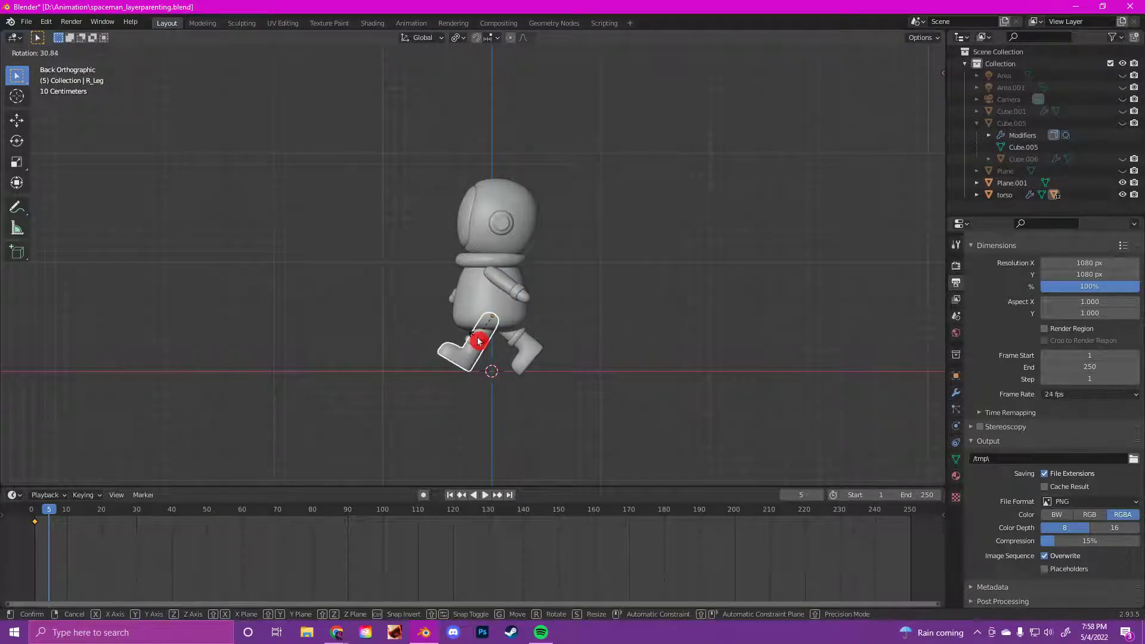
click(476, 341)
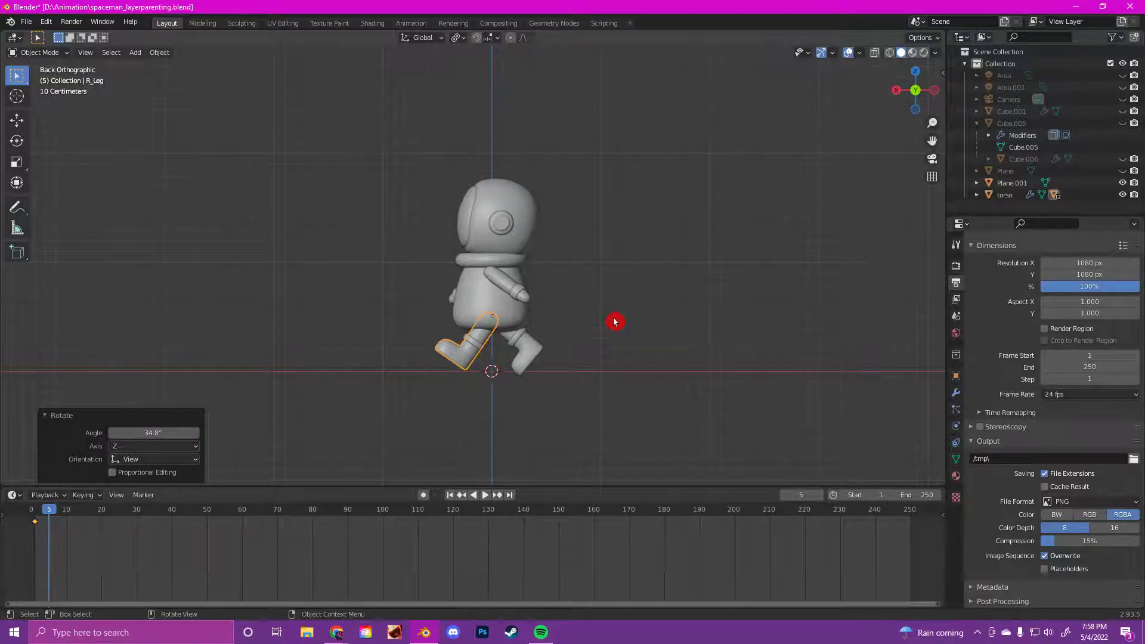
key(KP_1)
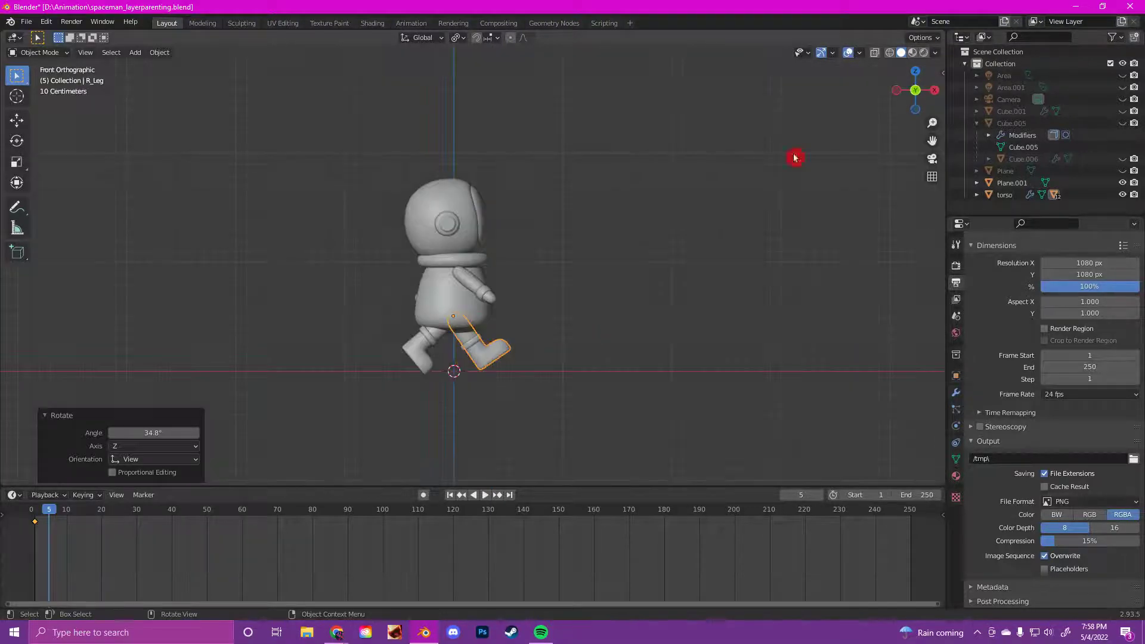
click(919, 91)
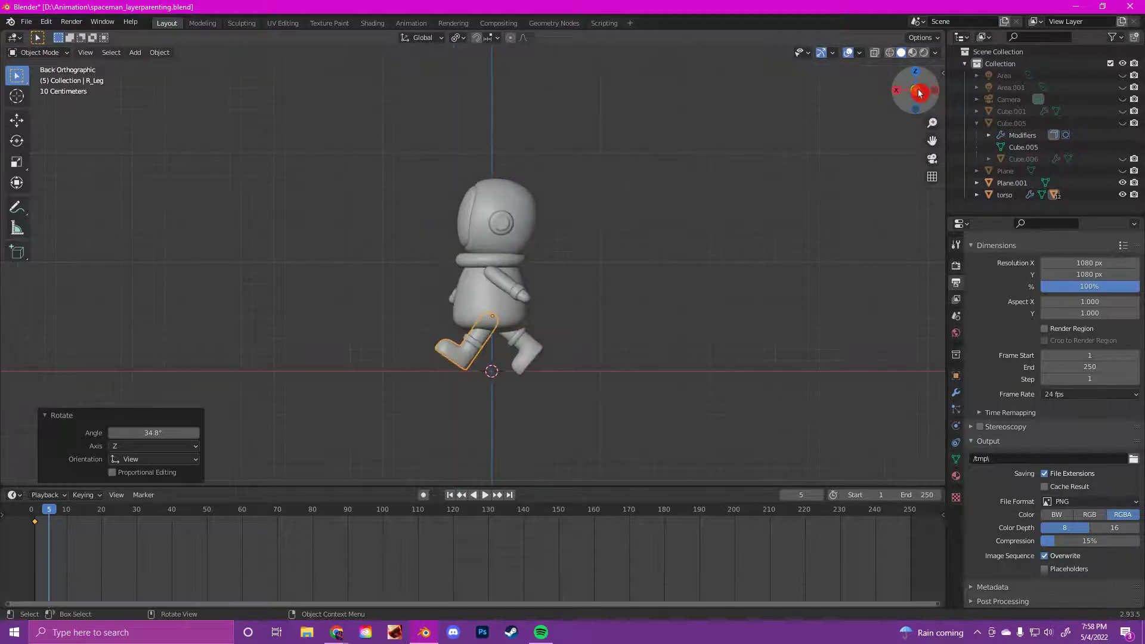
click(901, 92)
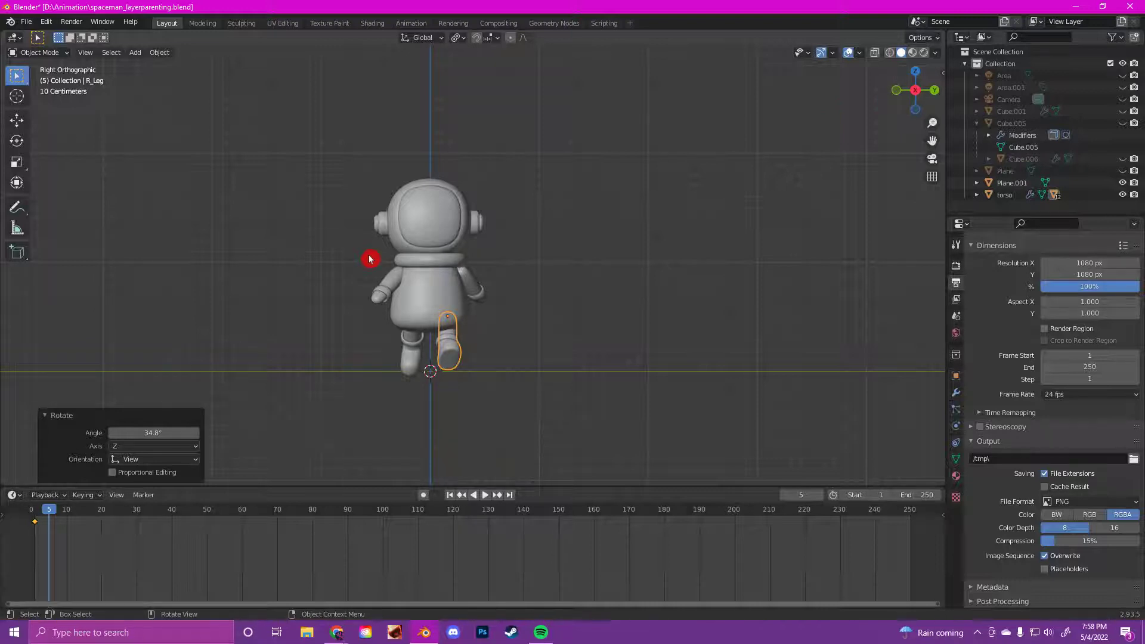
click(394, 289)
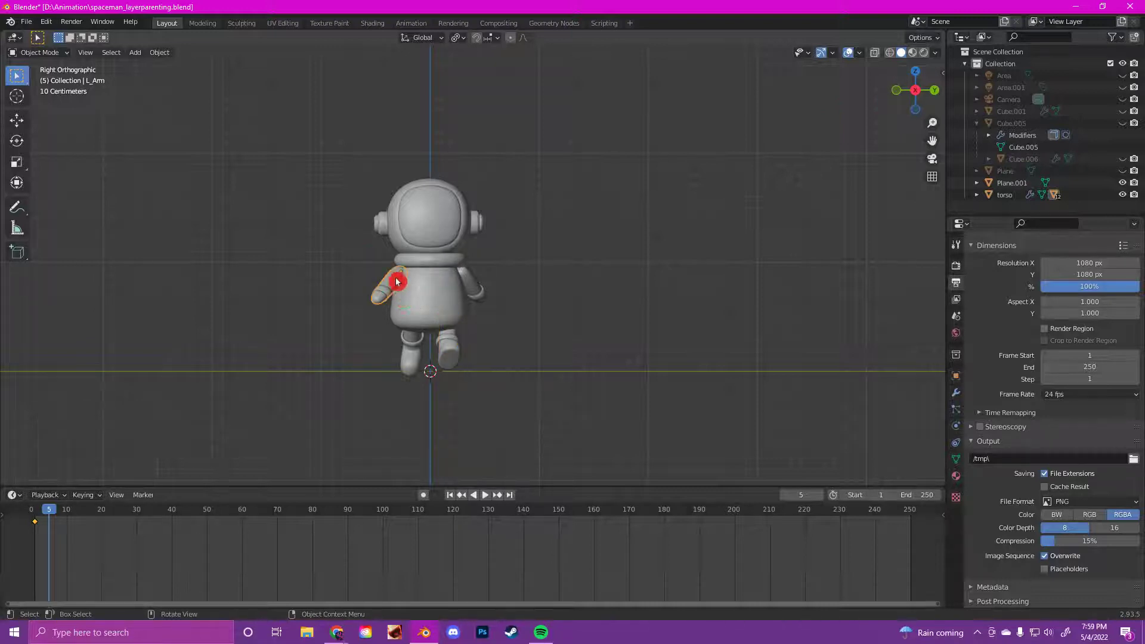
shift+click(473, 286)
key(KP_1)
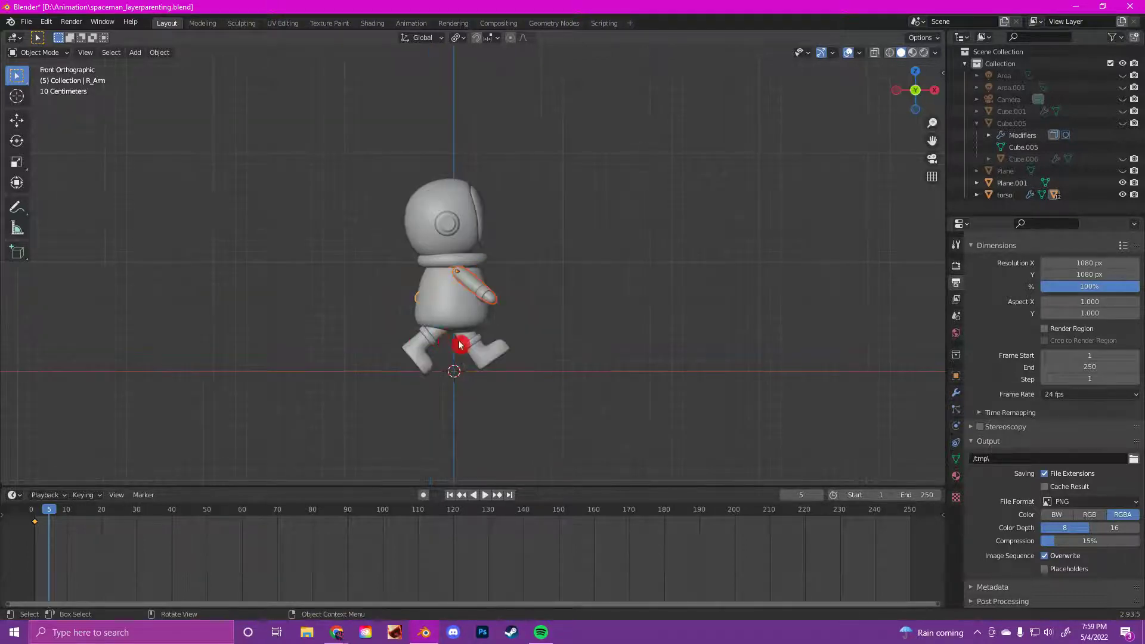
shift+click(438, 338)
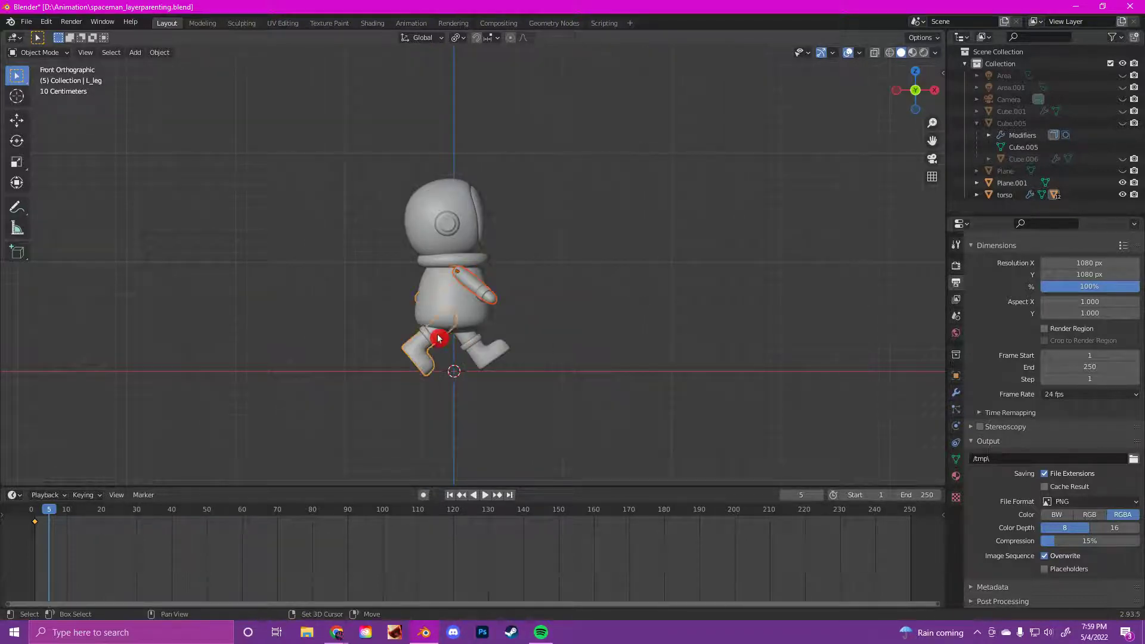
shift+click(470, 341)
shift+click(468, 344)
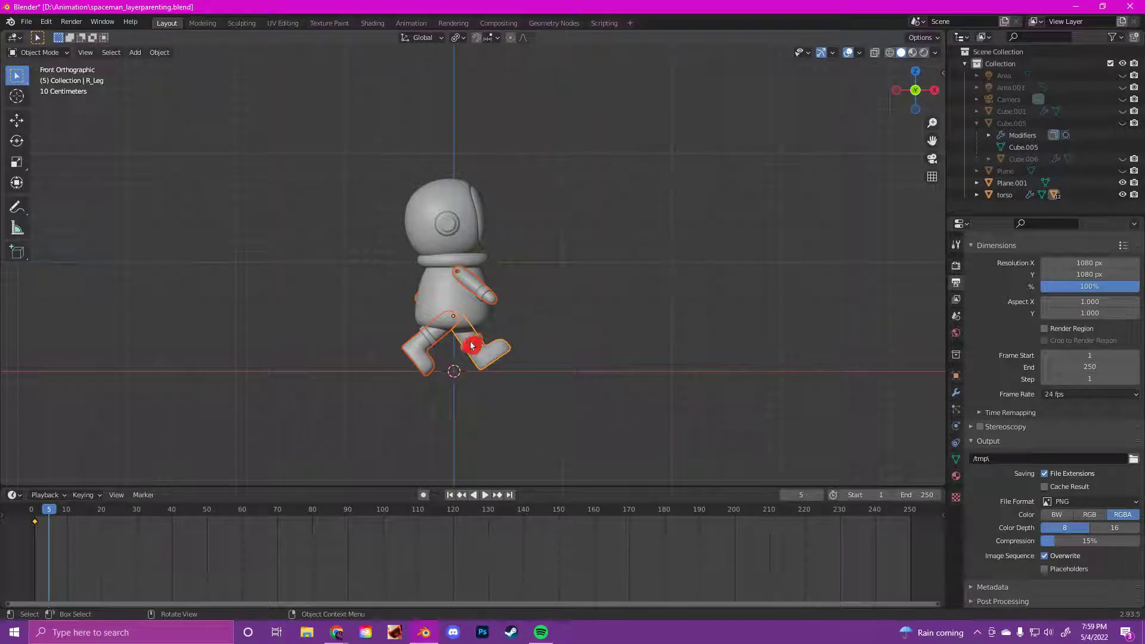
shift+click(494, 366)
shift+click(500, 354)
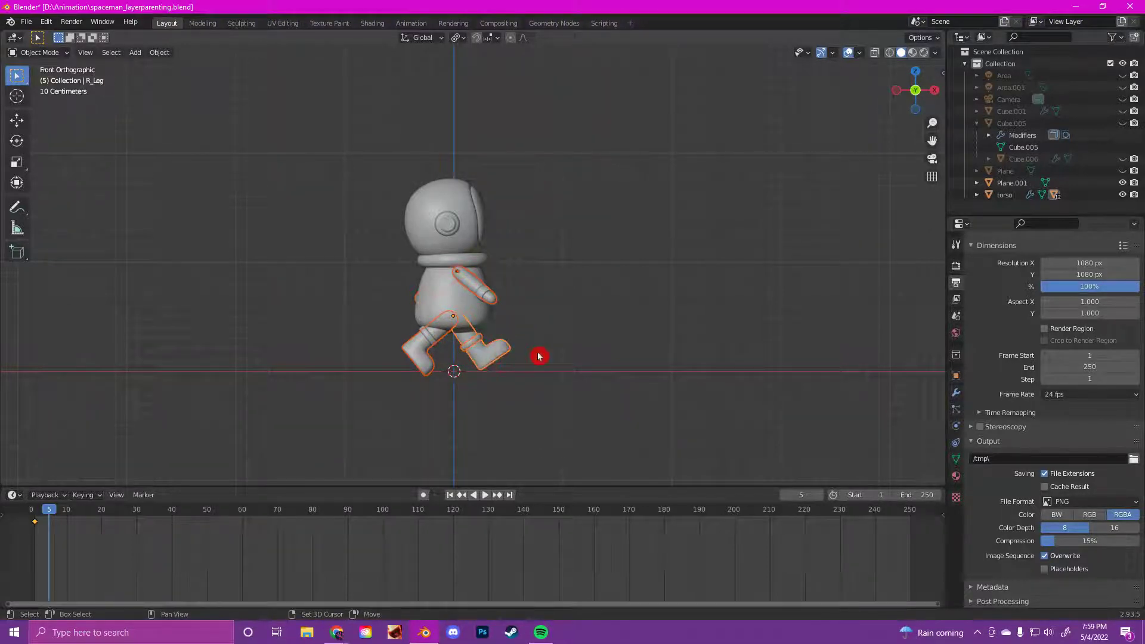
shift+click(475, 342)
click(544, 345)
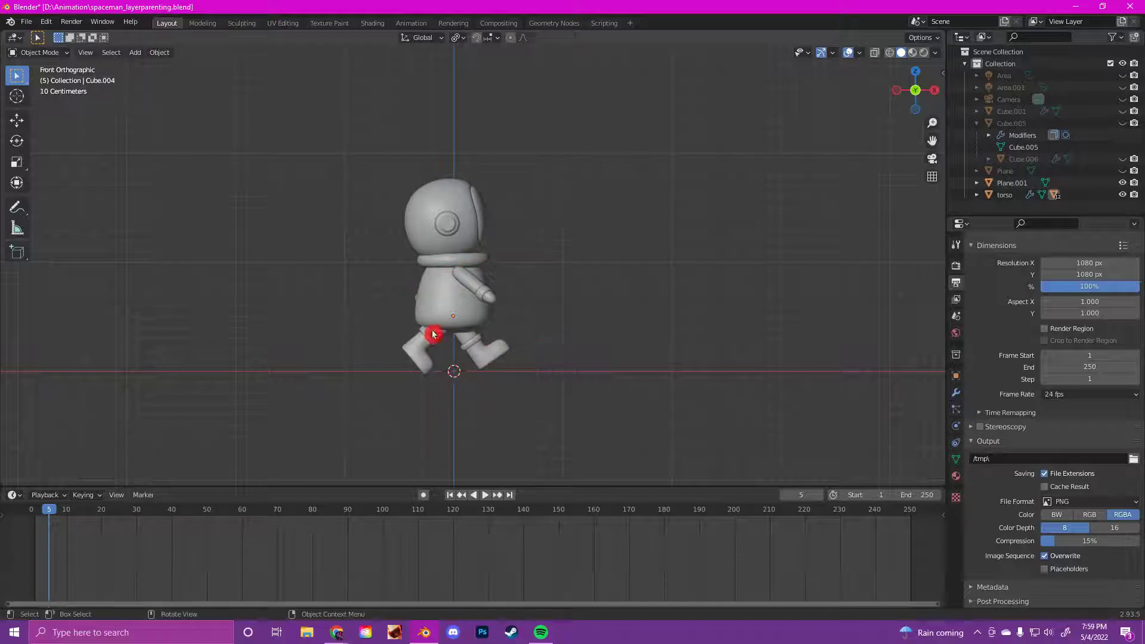
Select both arms and both legs of the posed astronaut together.
click(476, 283)
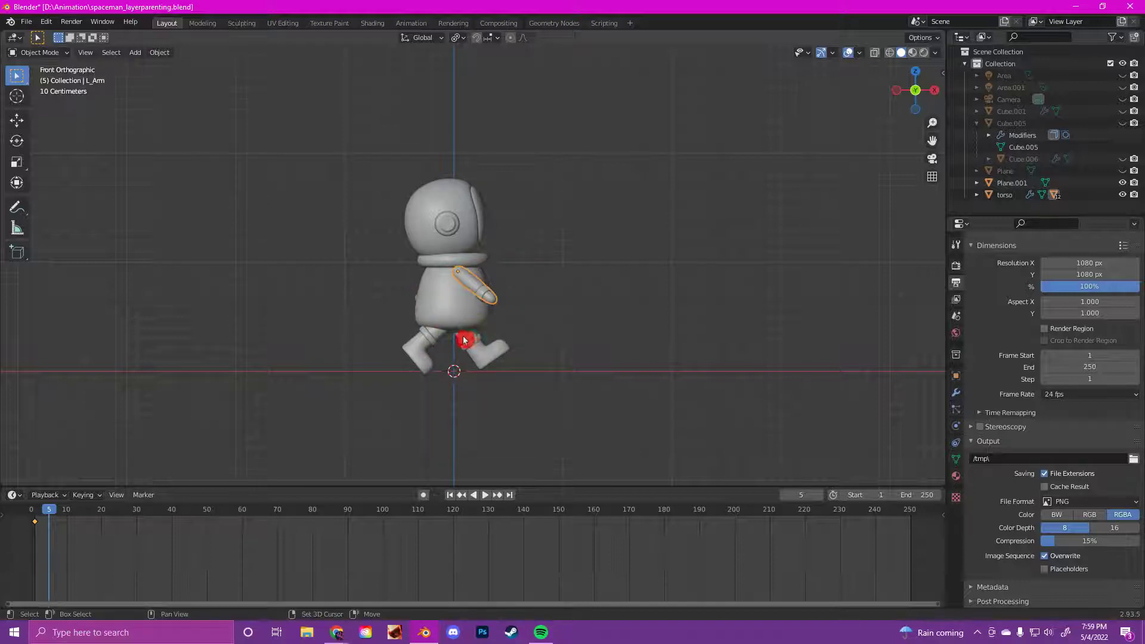
shift+click(463, 340)
shift+click(438, 336)
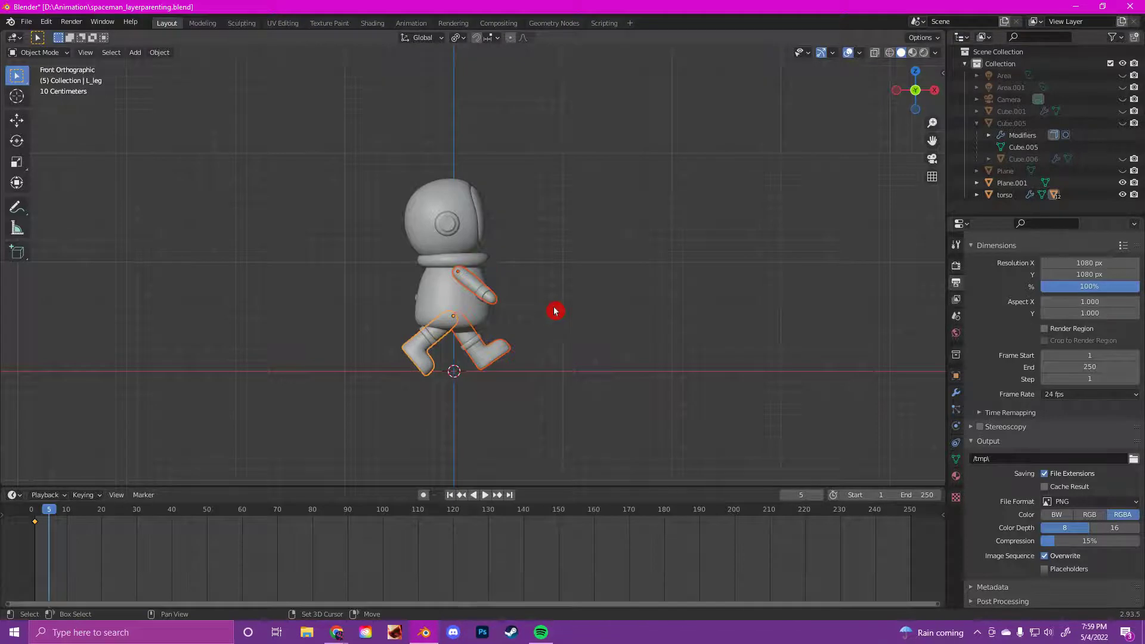
middle_drag(554, 311, 513, 296)
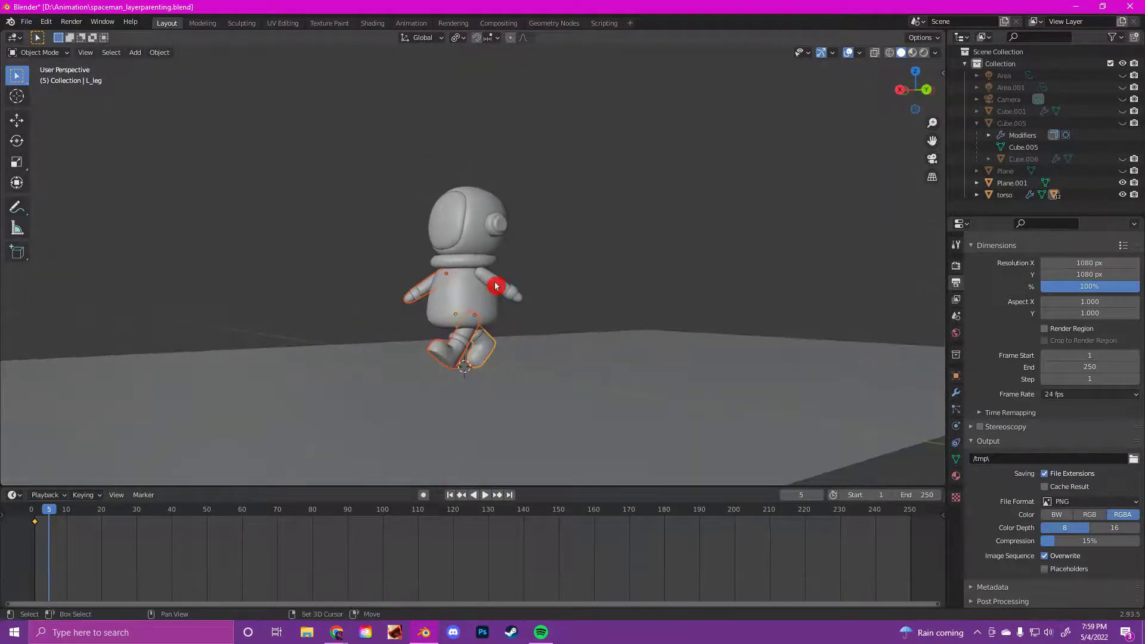
shift+click(495, 286)
middle_drag(312, 192, 378, 222)
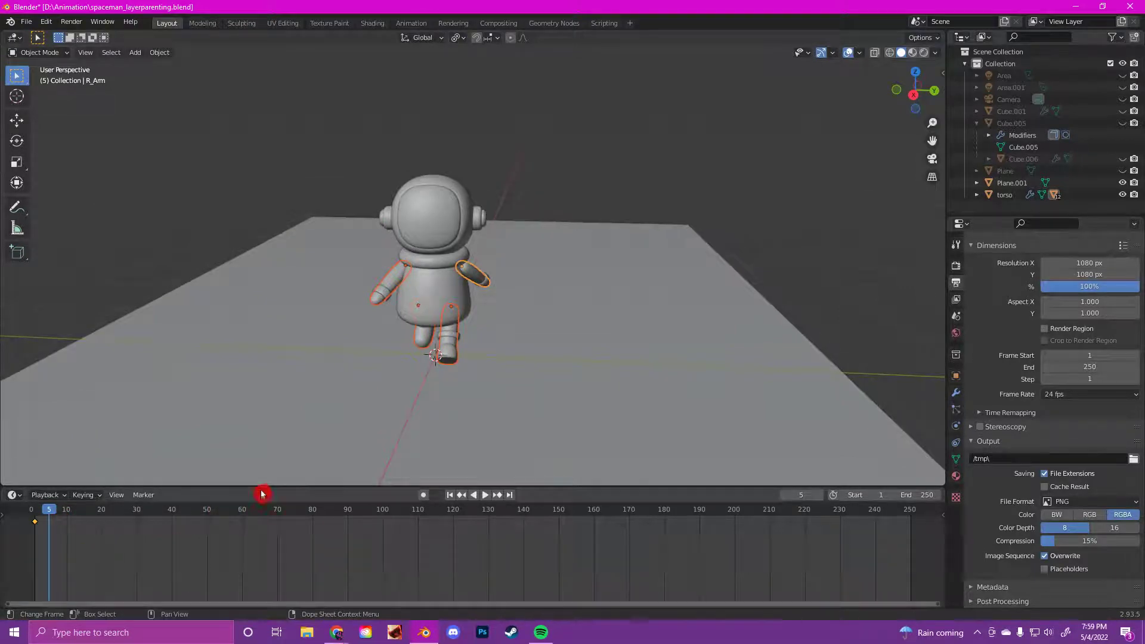
key(space)
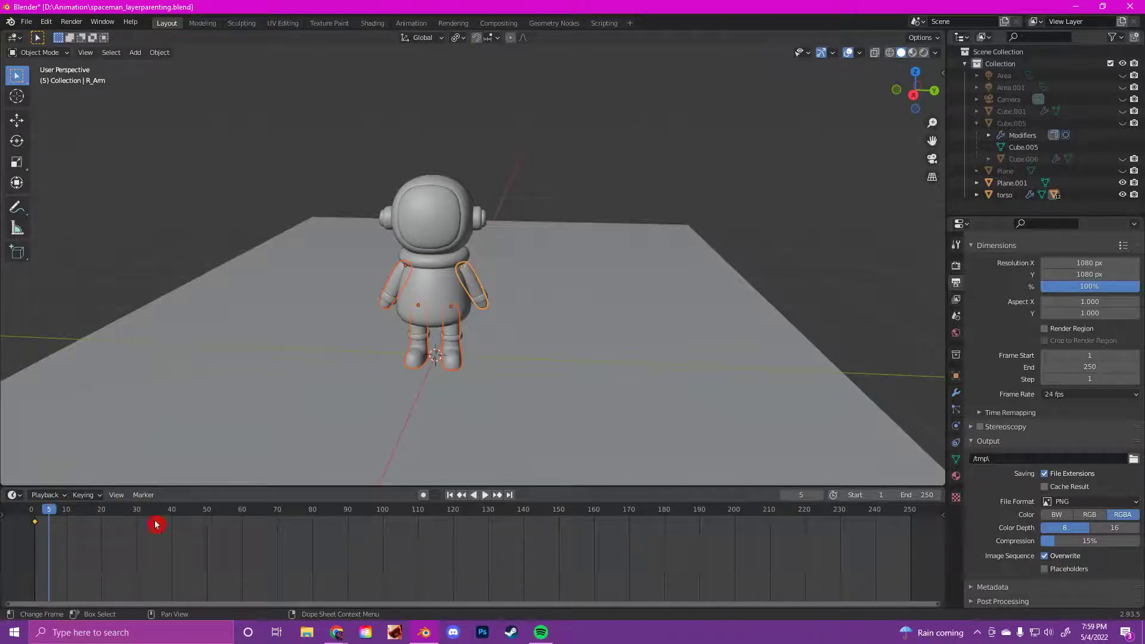
click(50, 510)
drag(50, 511, 59, 513)
key(ctrl+z)
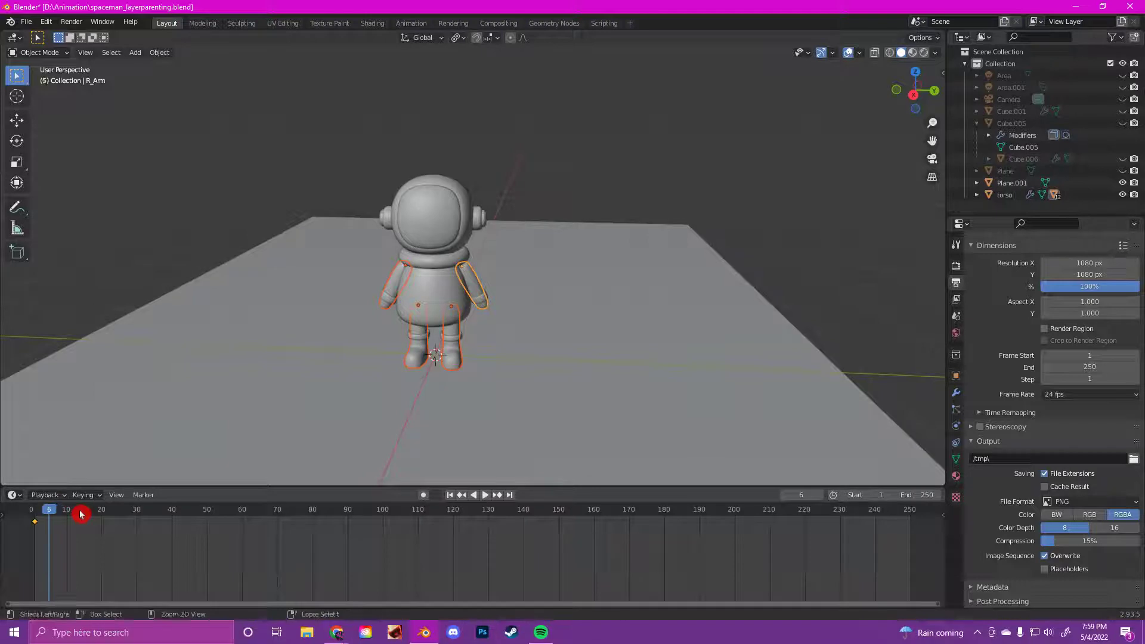
key(ctrl+z)
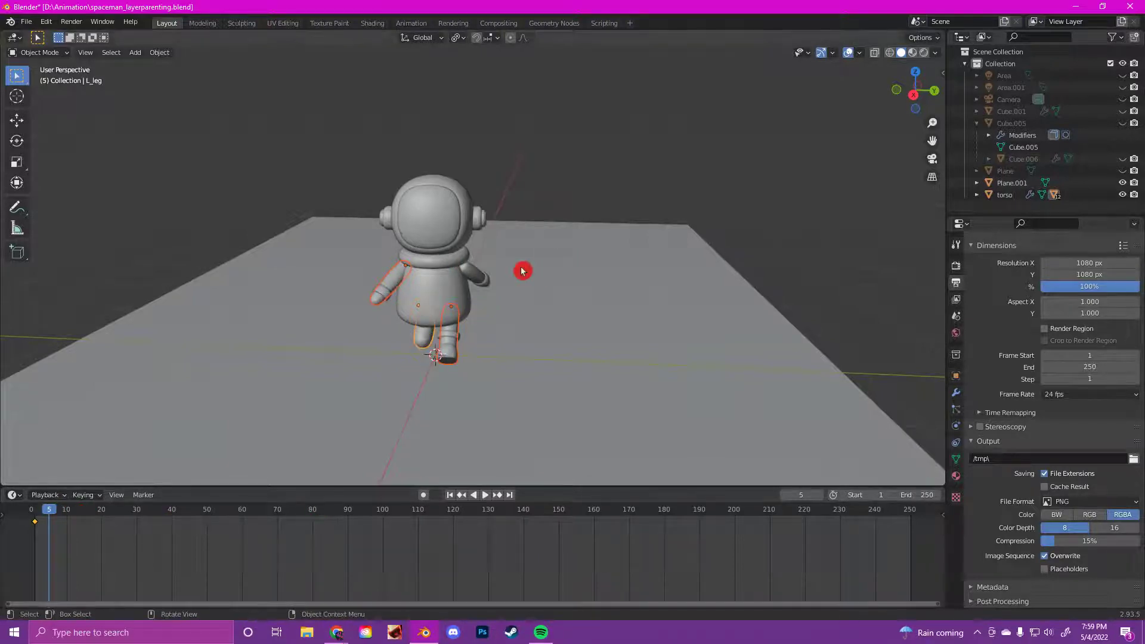
Insert a Location, Rotation & Scale keyframe for both arms and both legs at frame 5, and check the motion.
shift+click(471, 275)
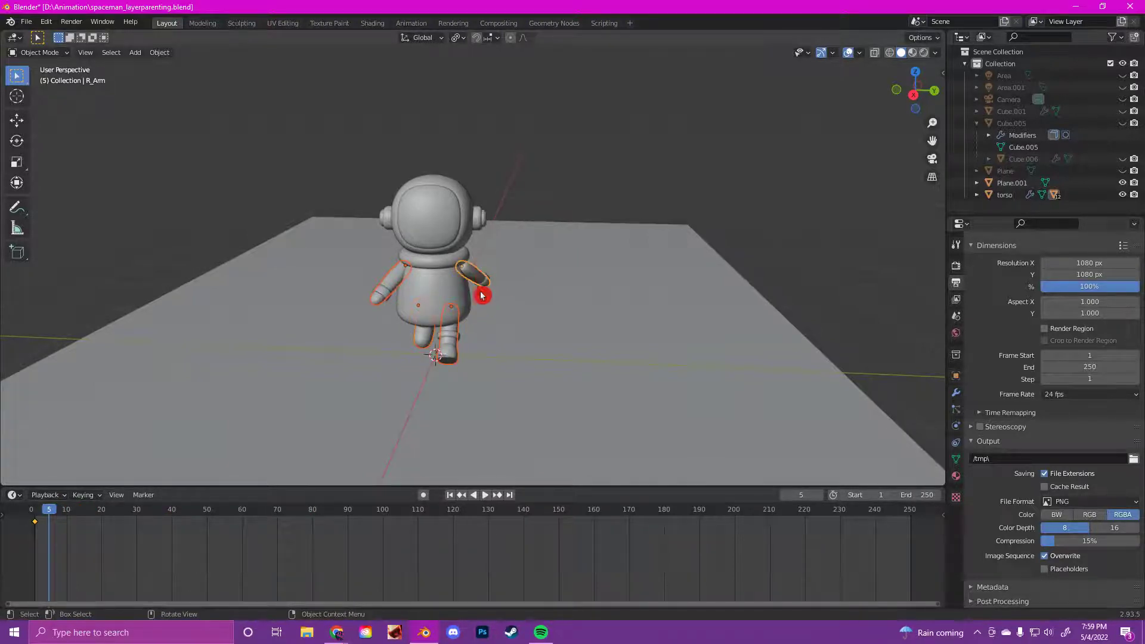
key(i)
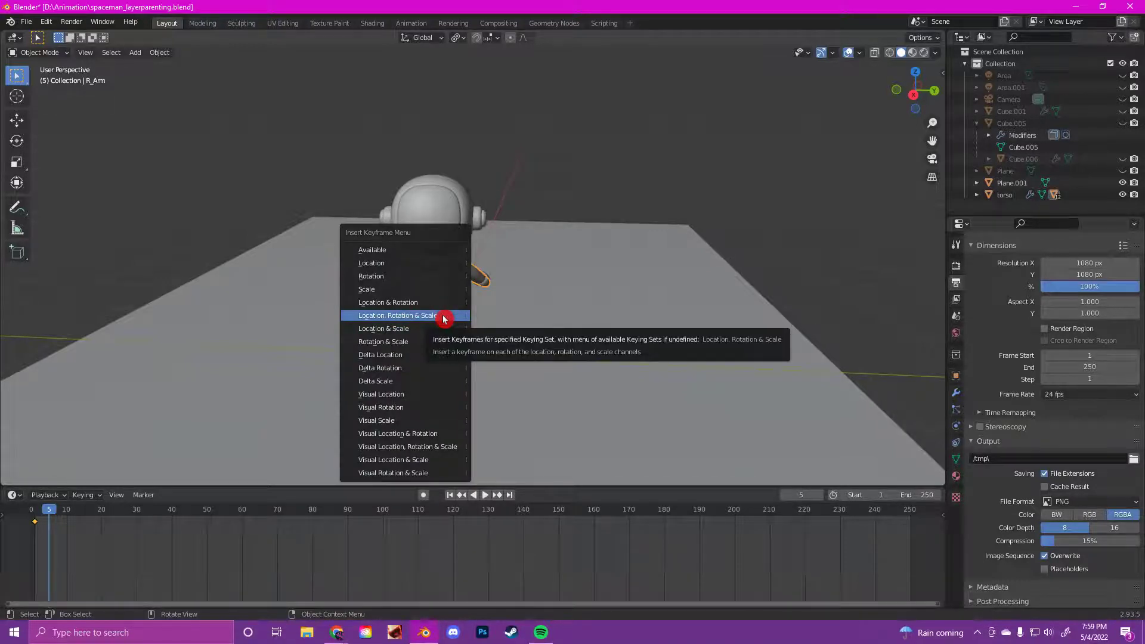
click(445, 319)
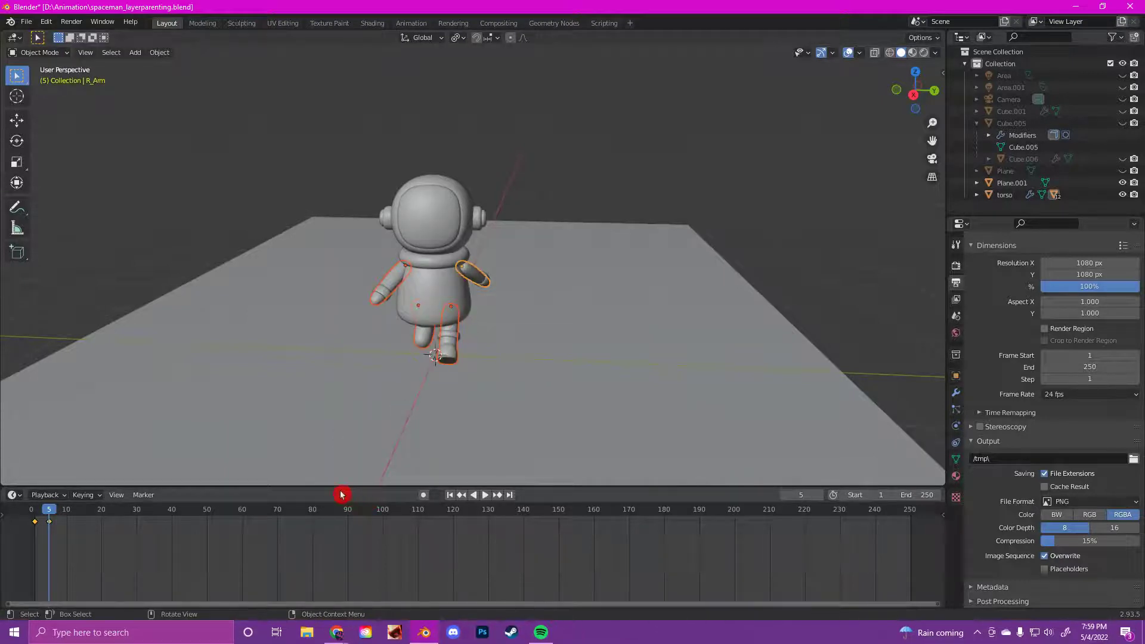
mouse_move(48, 508)
mouse_down()
mouse_move(28, 505)
mouse_move(66, 510)
mouse_up()
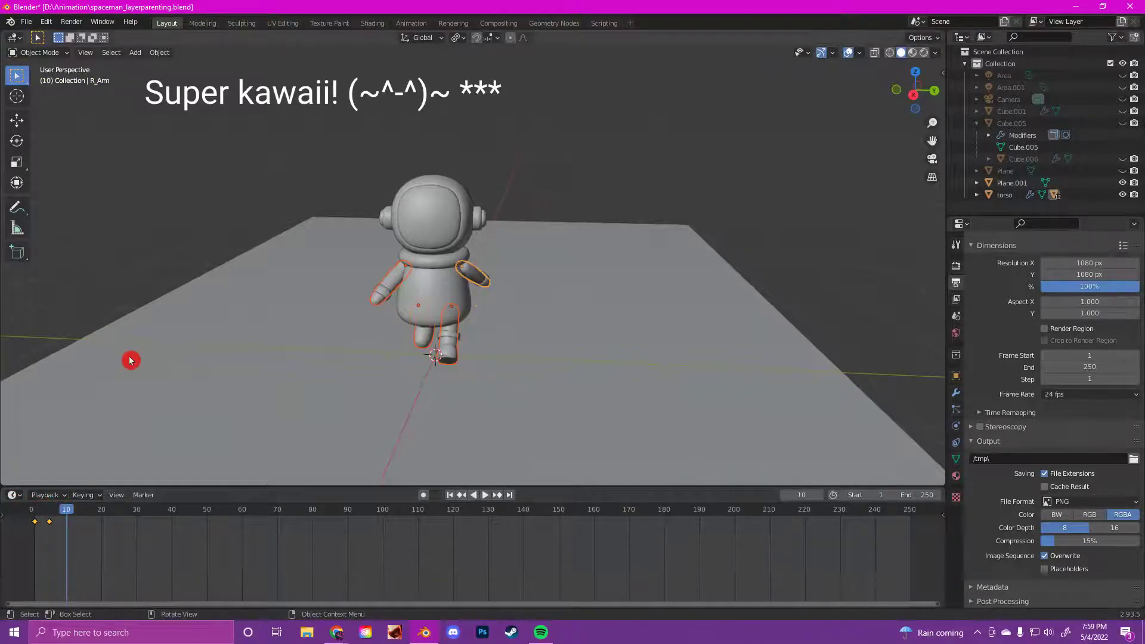
middle_drag(131, 360, 256, 378)
mouse_move(63, 511)
mouse_down()
mouse_move(30, 510)
mouse_move(150, 516)
mouse_move(25, 514)
mouse_move(43, 514)
mouse_up()
key(space)
middle_drag(662, 301, 542, 304)
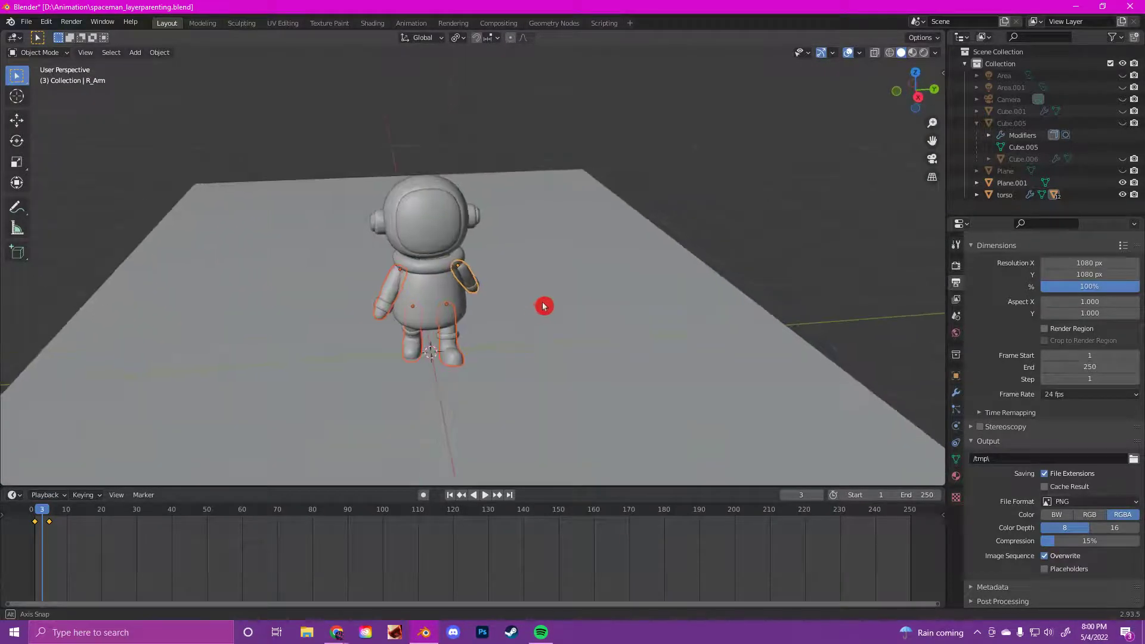
click(29, 23)
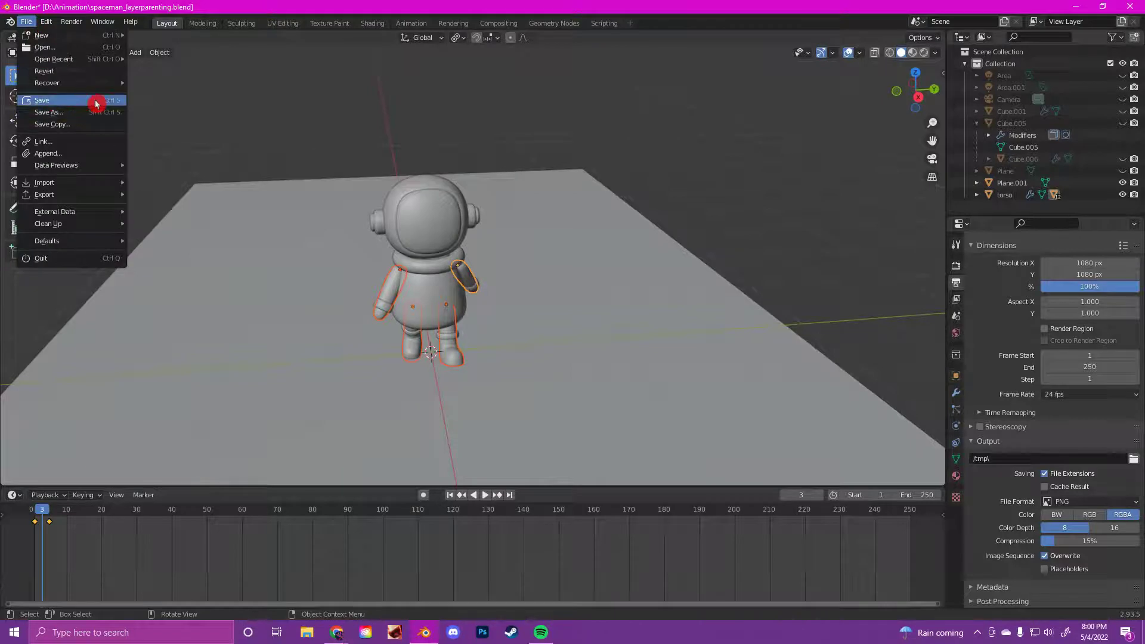
click(68, 112)
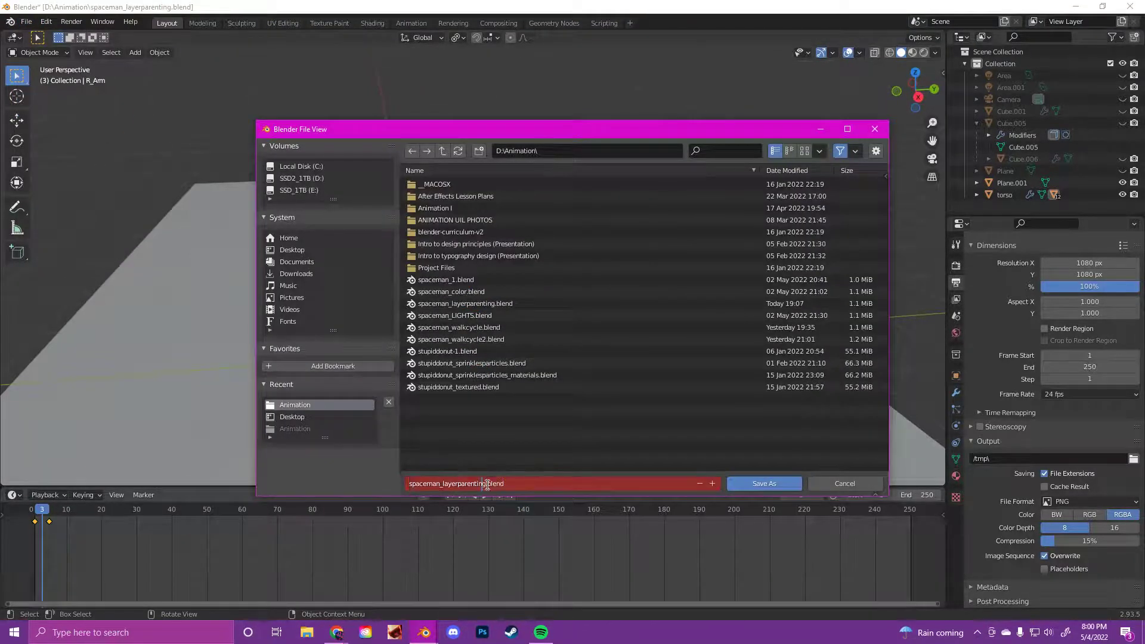
drag(486, 484, 444, 485)
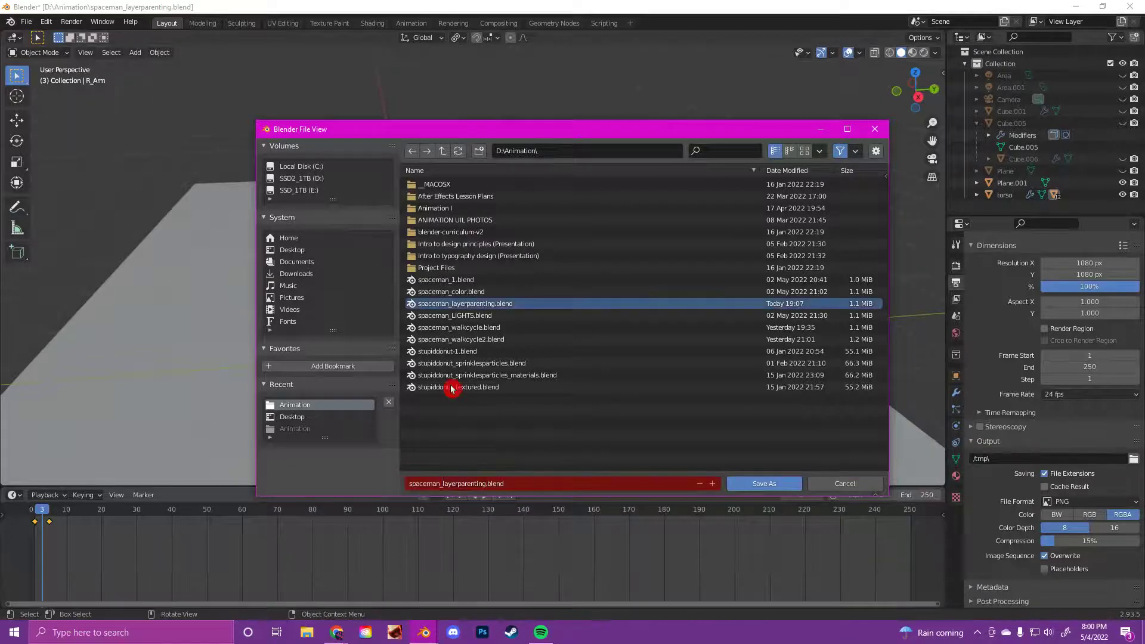
click(859, 483)
Review the limb motion between the rest pose and the stride pose at frame 5 from the side and front.
middle_drag(569, 331, 268, 401)
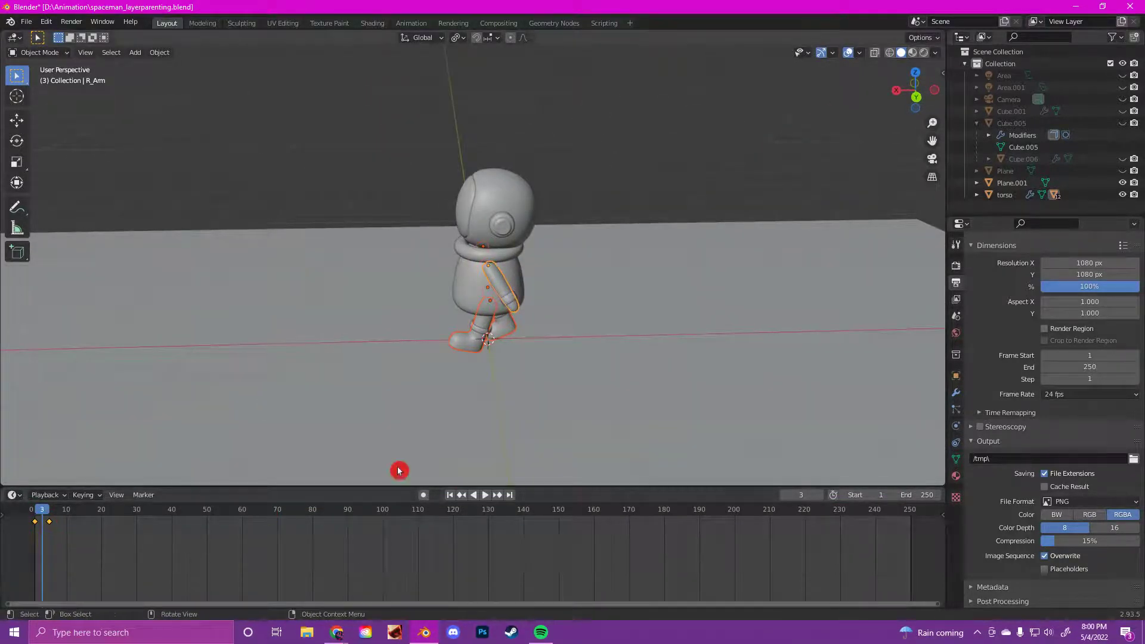
drag(44, 511, 23, 520)
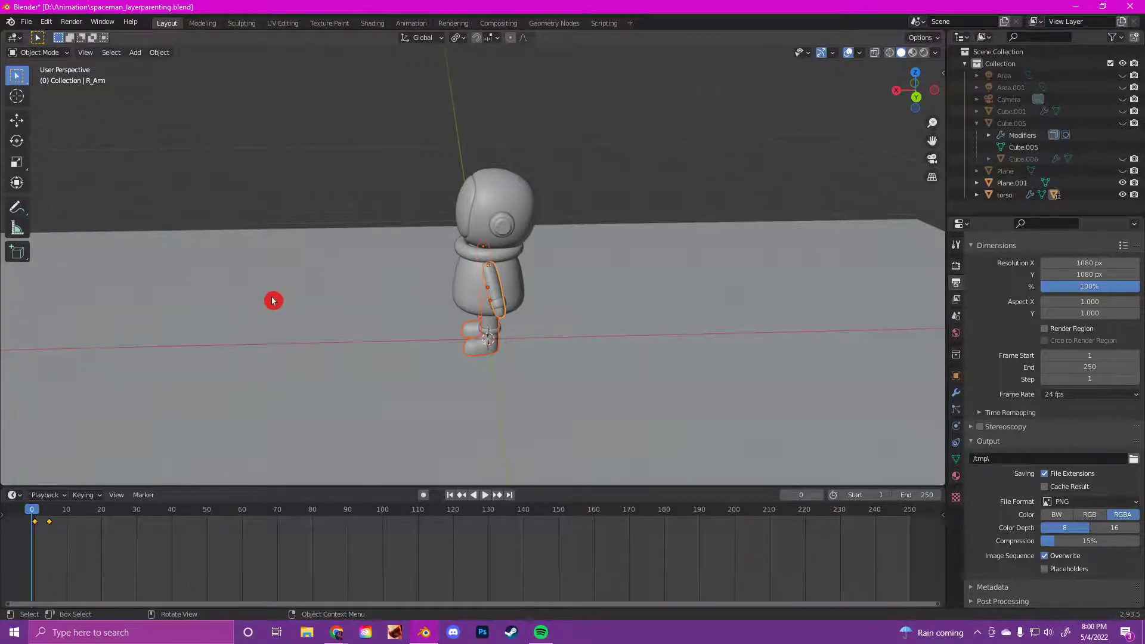
middle_drag(272, 301, 427, 299)
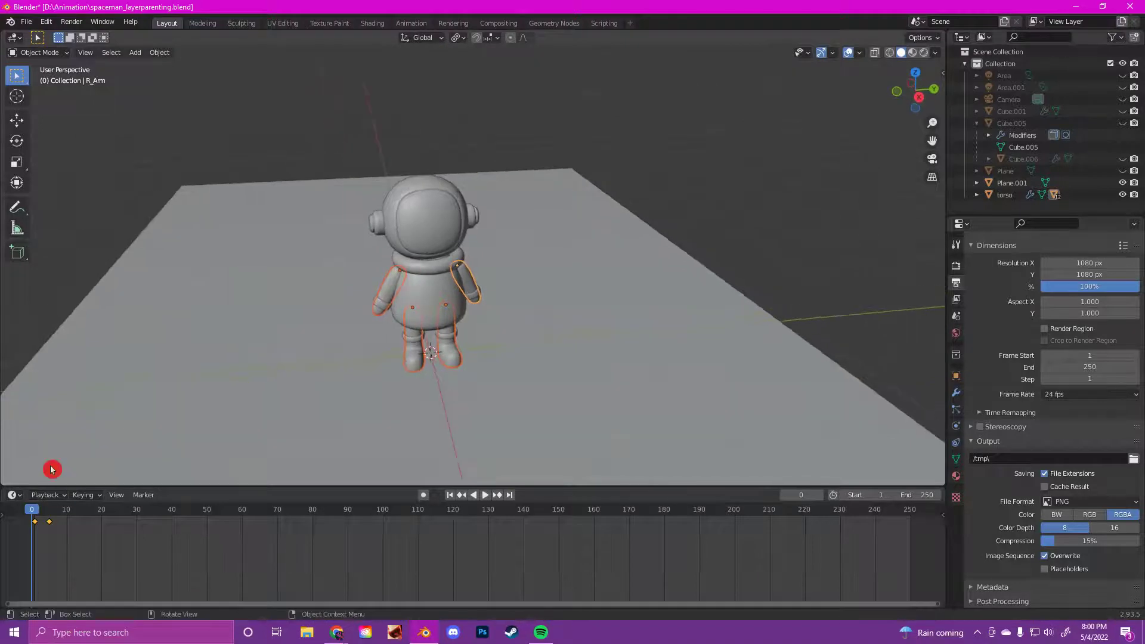
key(space)
click(51, 512)
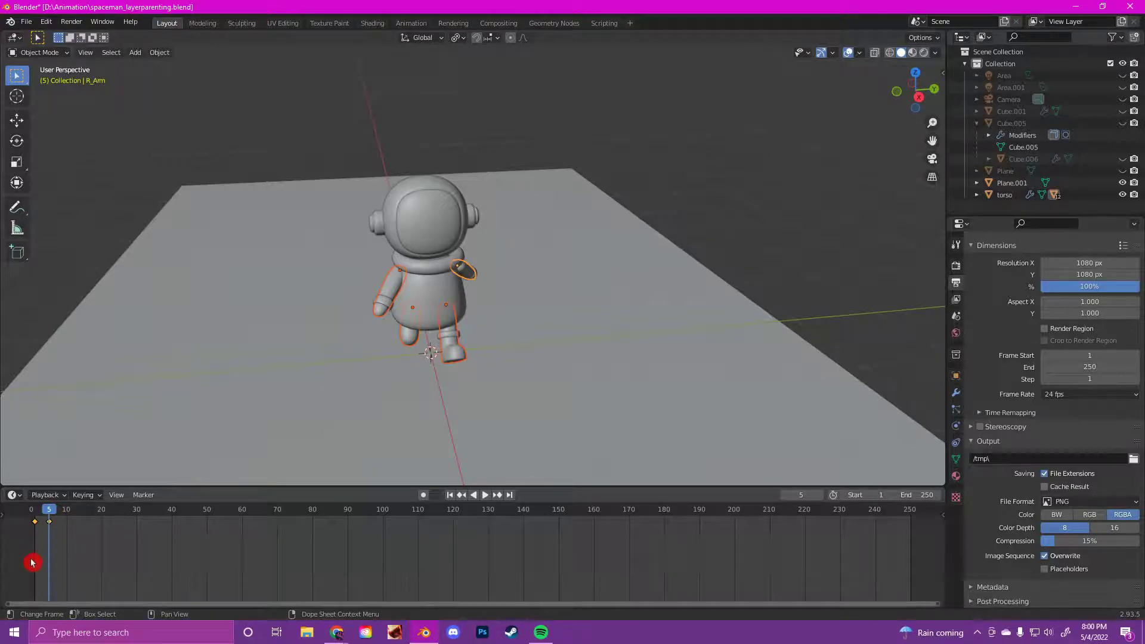
Duplicate the rest-pose keyframe at frame 1 to frame 10 and check the motion between them.
click(36, 526)
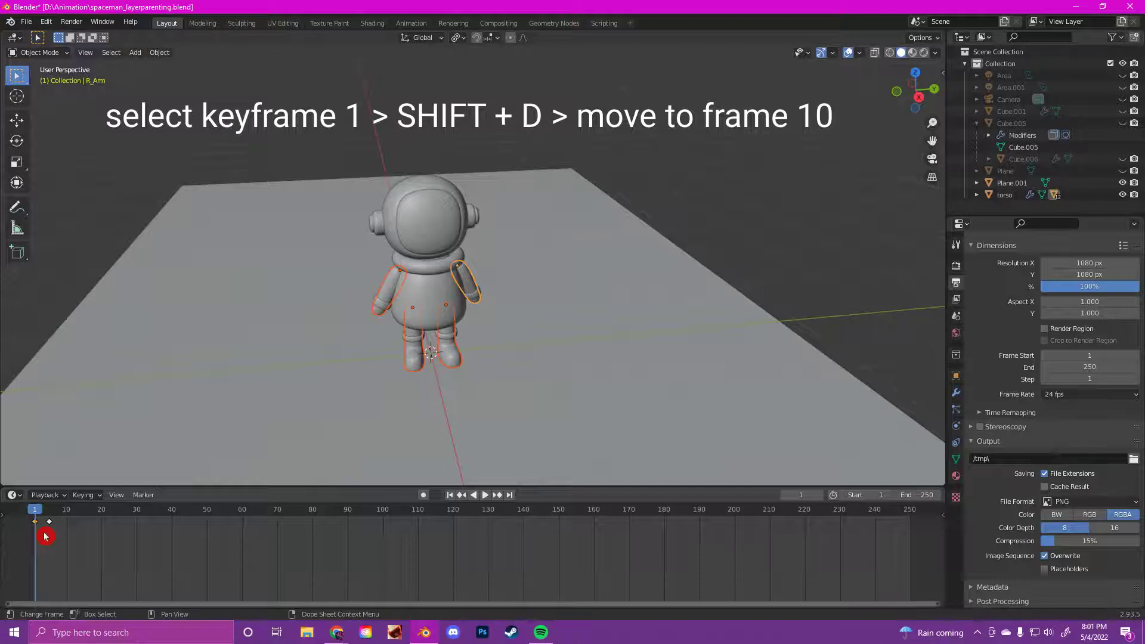
key(shift+d)
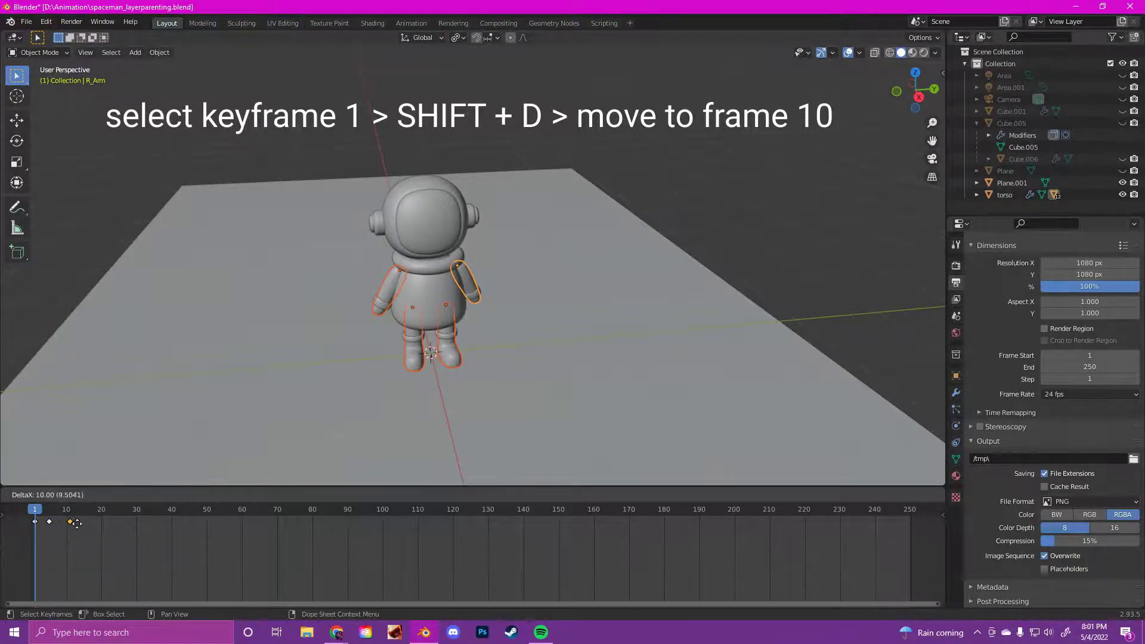
click(73, 522)
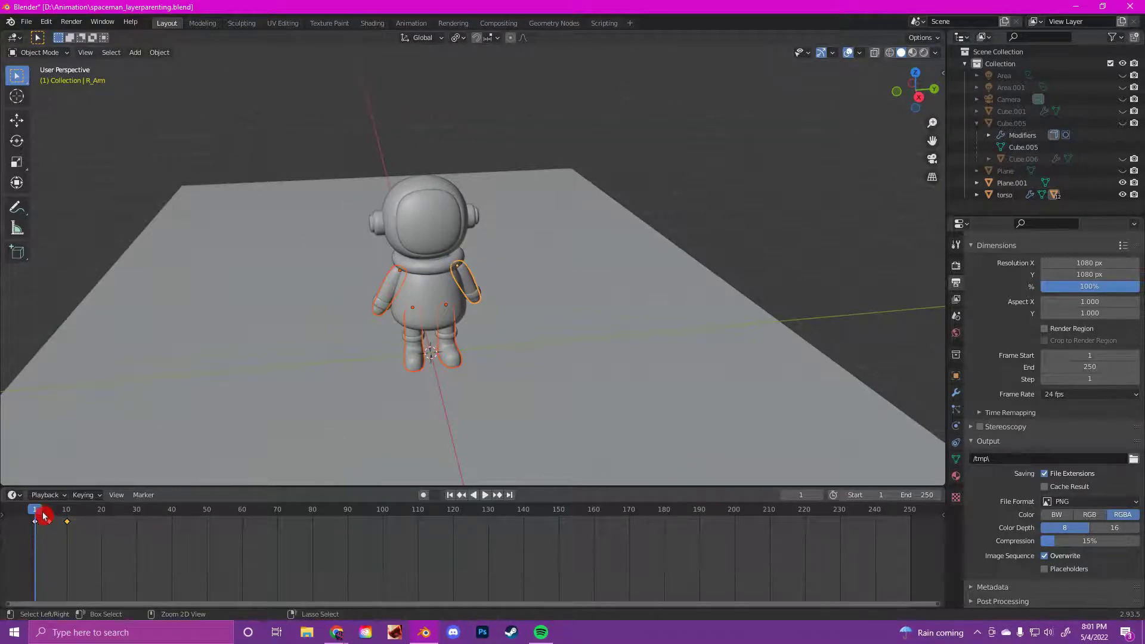
key(ctrl+z)
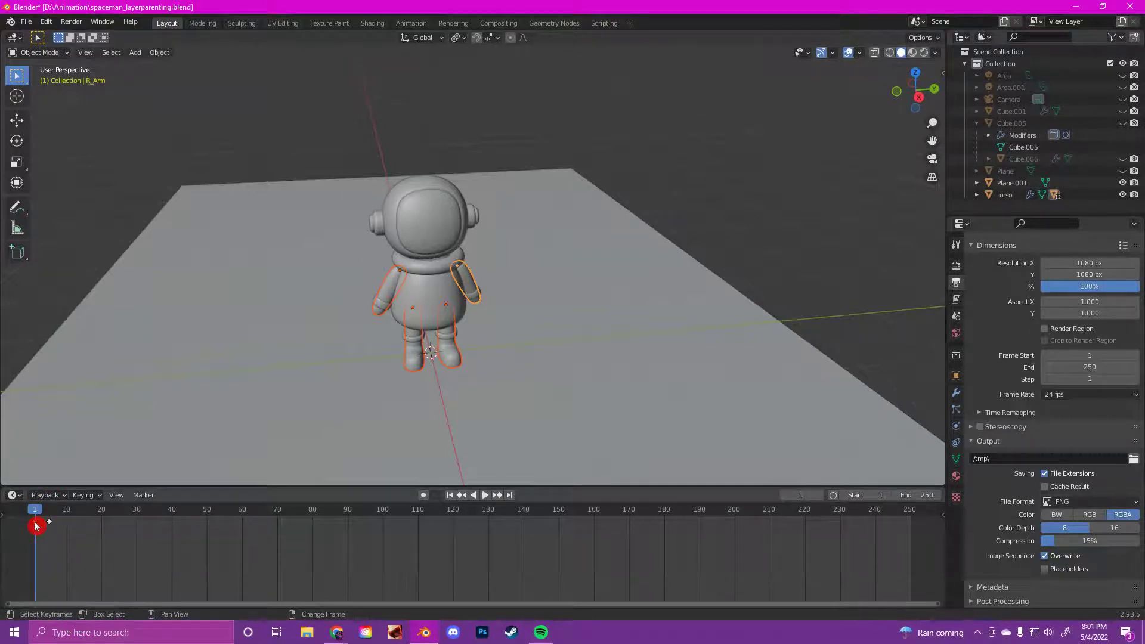
key(shift+d)
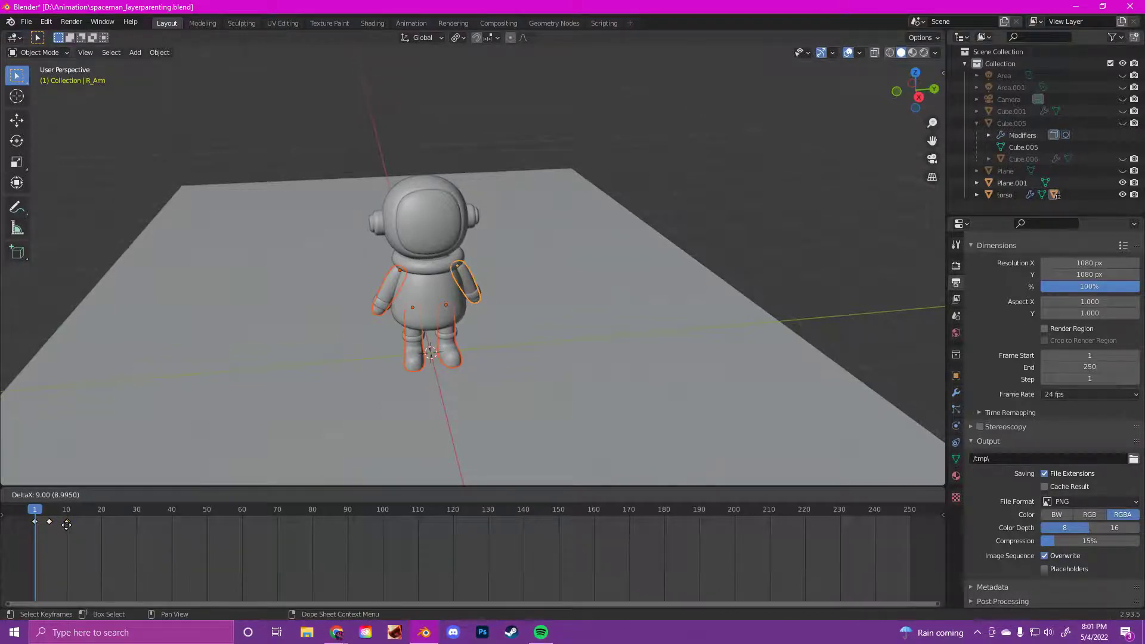
click(67, 525)
mouse_move(37, 512)
mouse_down()
mouse_move(86, 516)
mouse_move(26, 514)
mouse_up()
middle_drag(171, 424, 265, 365)
drag(33, 511, 68, 513)
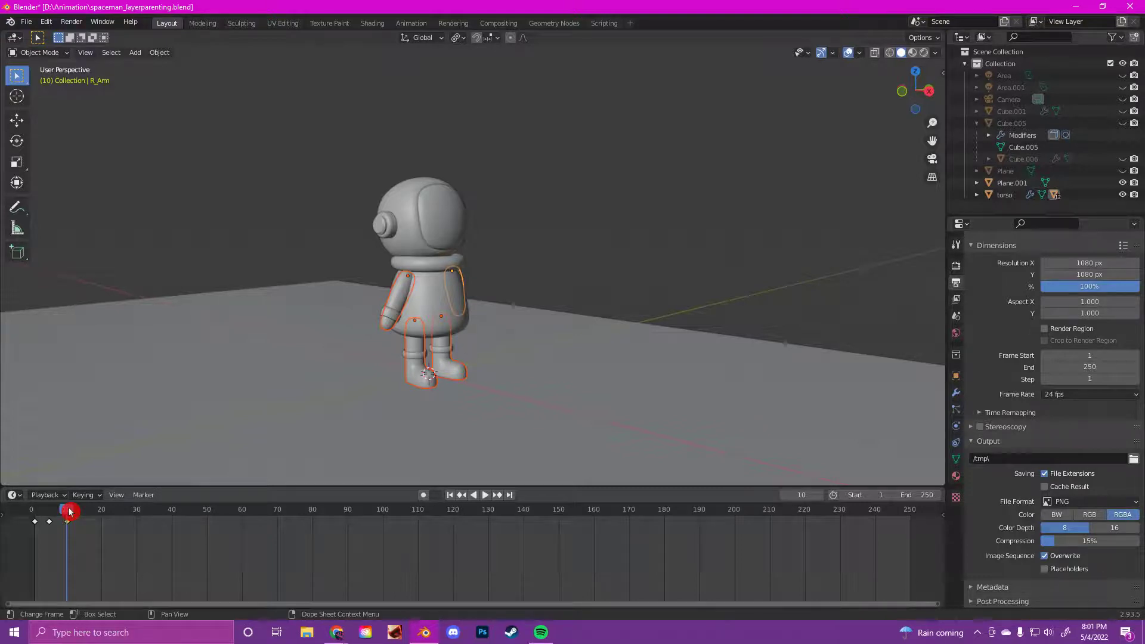
mouse_move(69, 511)
mouse_down()
mouse_move(43, 518)
mouse_move(52, 518)
mouse_up()
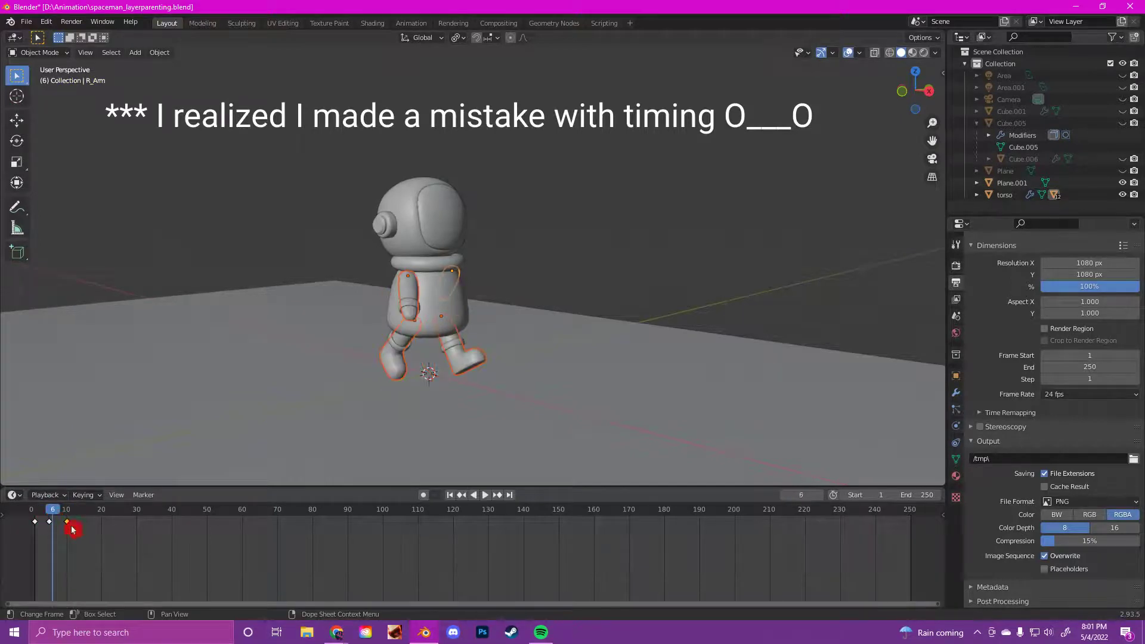
Shift the keyframes at frames 5 and 10 one frame later, to frames 6 and 11.
shift+click(49, 521)
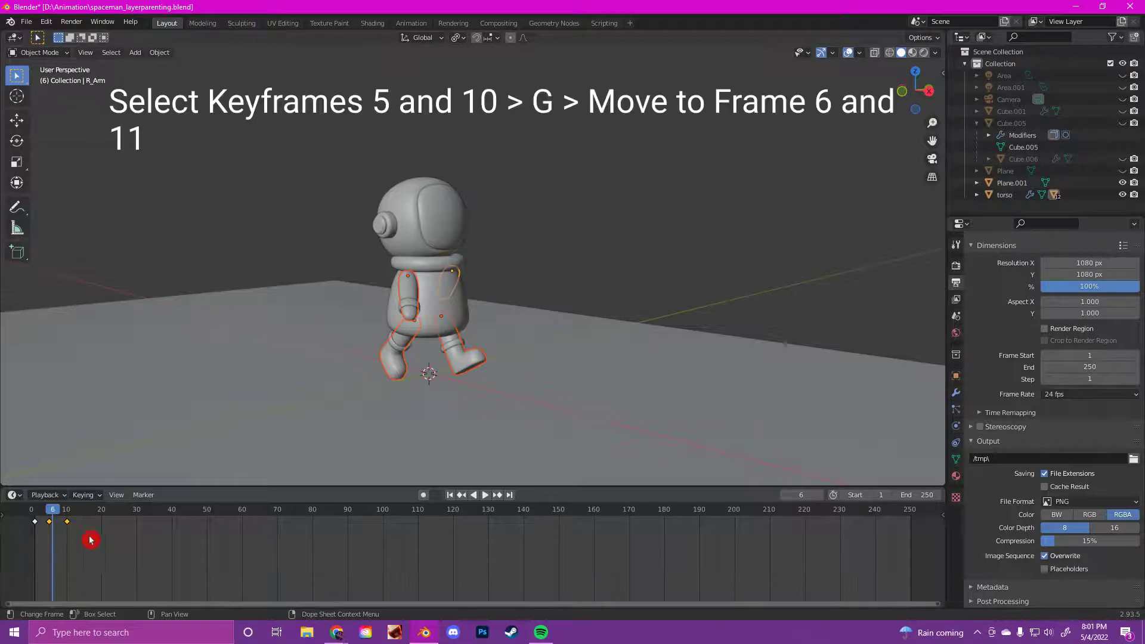
drag(85, 530, 47, 519)
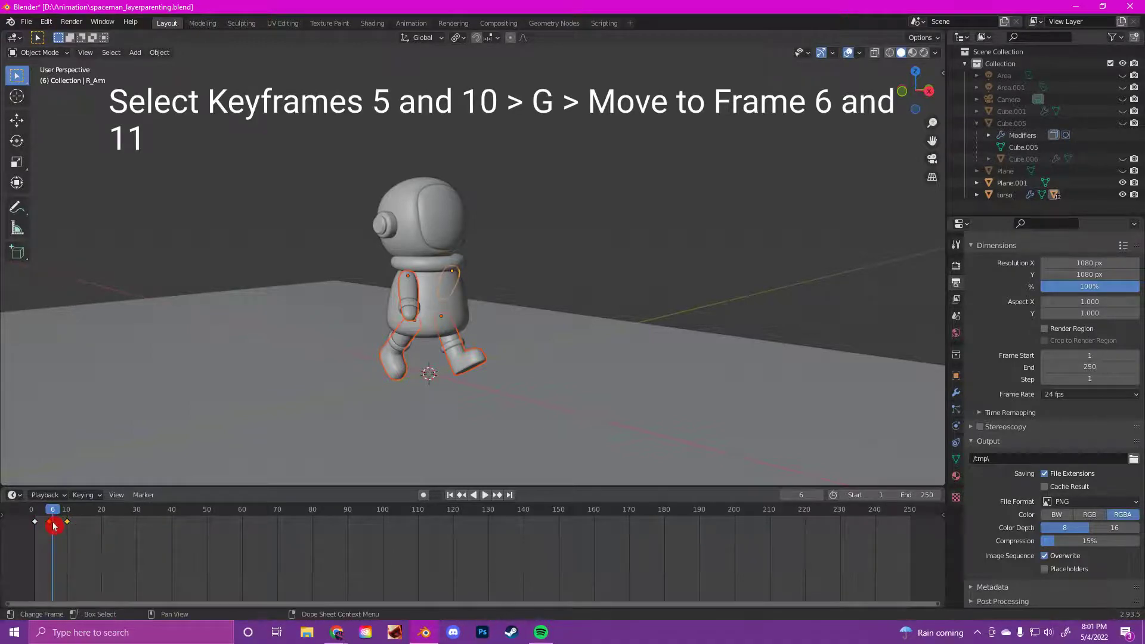
key(g)
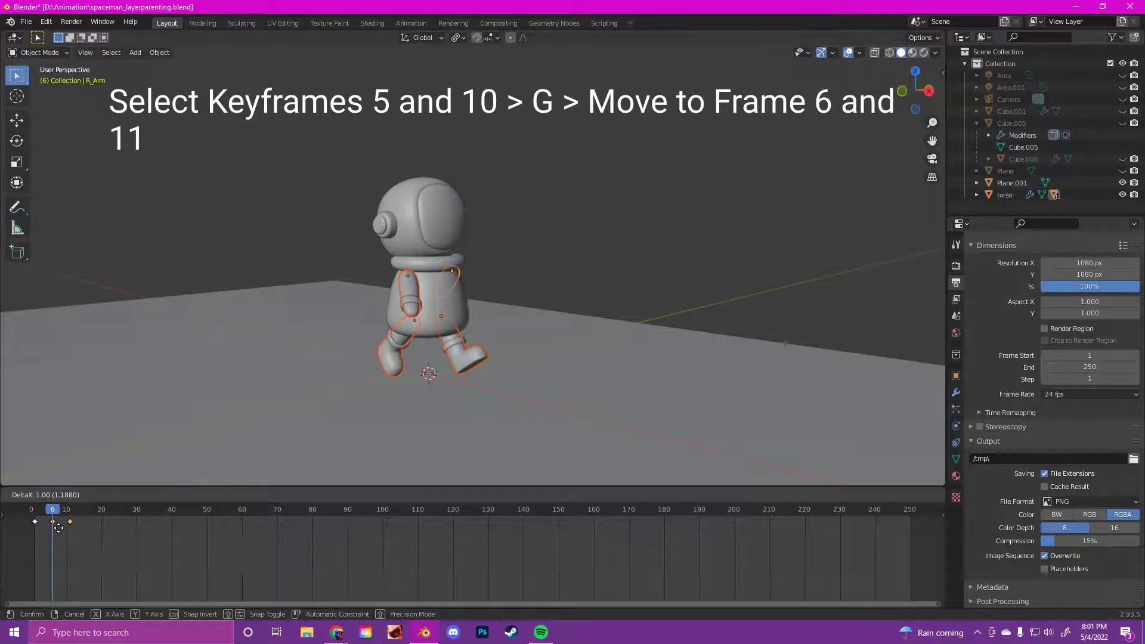
click(59, 528)
drag(53, 511, 68, 541)
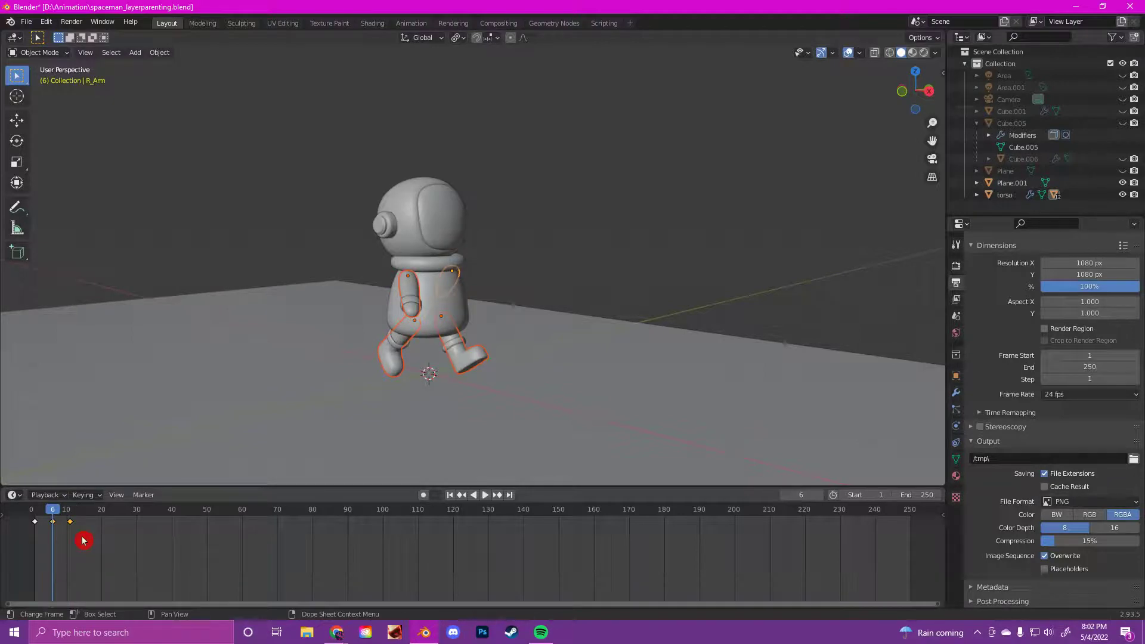
At frame 16, rotate the astronaut's left arm backward by about 46 degrees from the side view.
drag(82, 540, 86, 513)
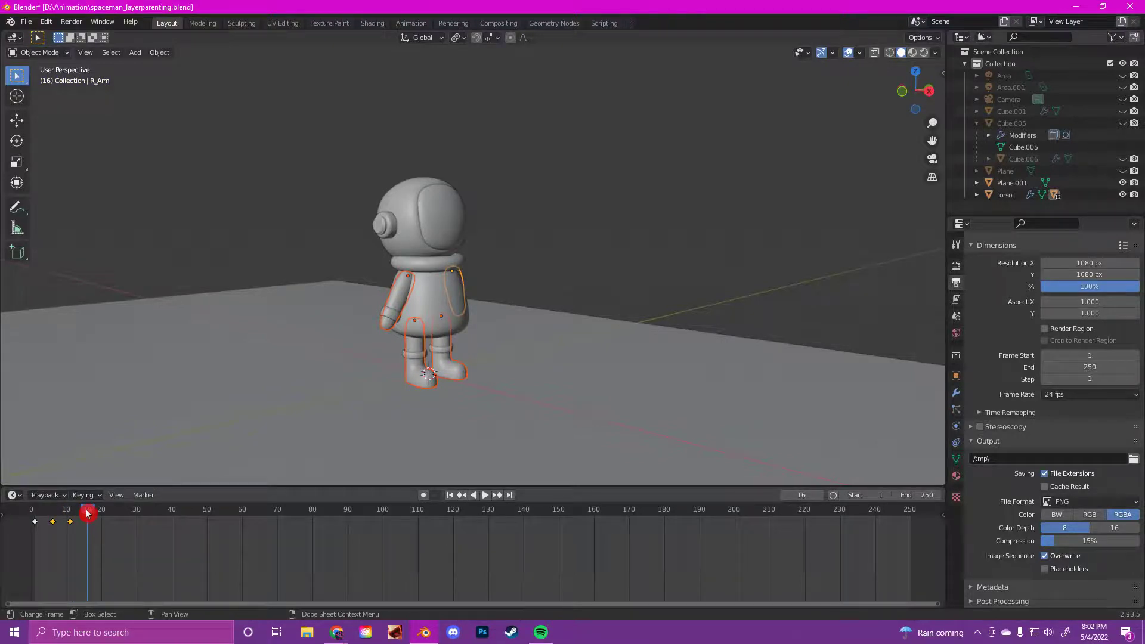
click(54, 511)
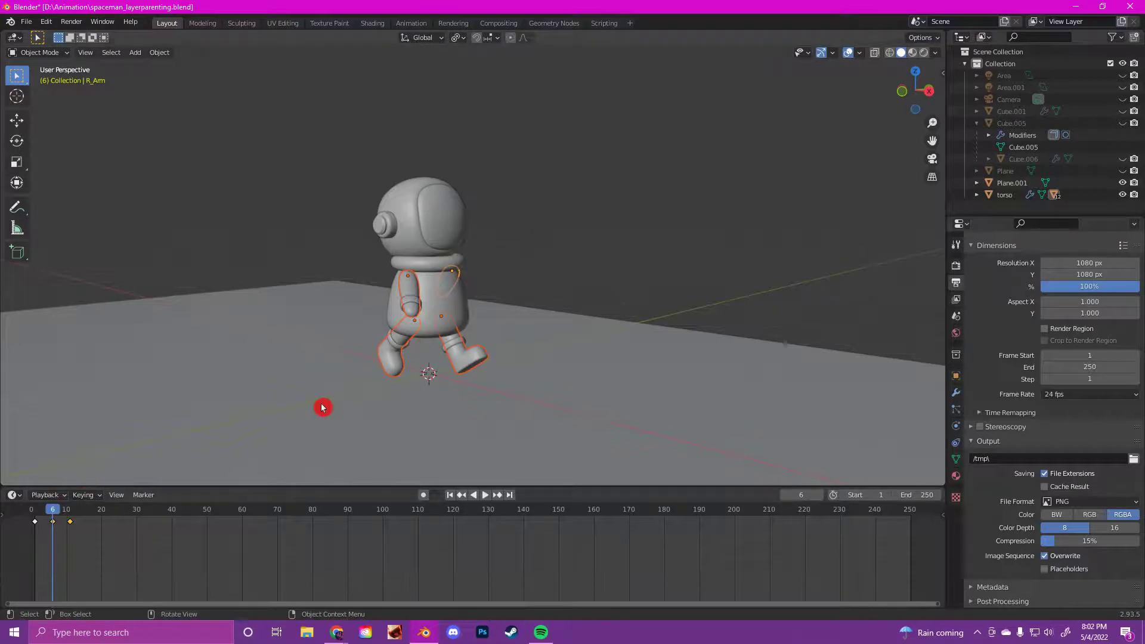
middle_drag(334, 319, 405, 326)
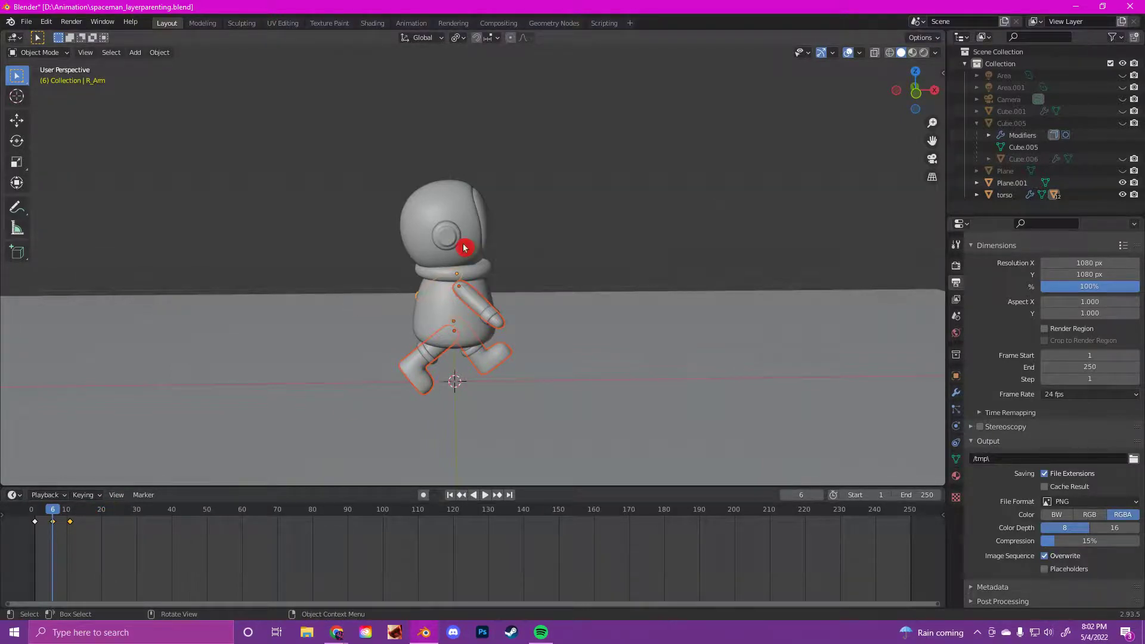
drag(53, 509, 92, 532)
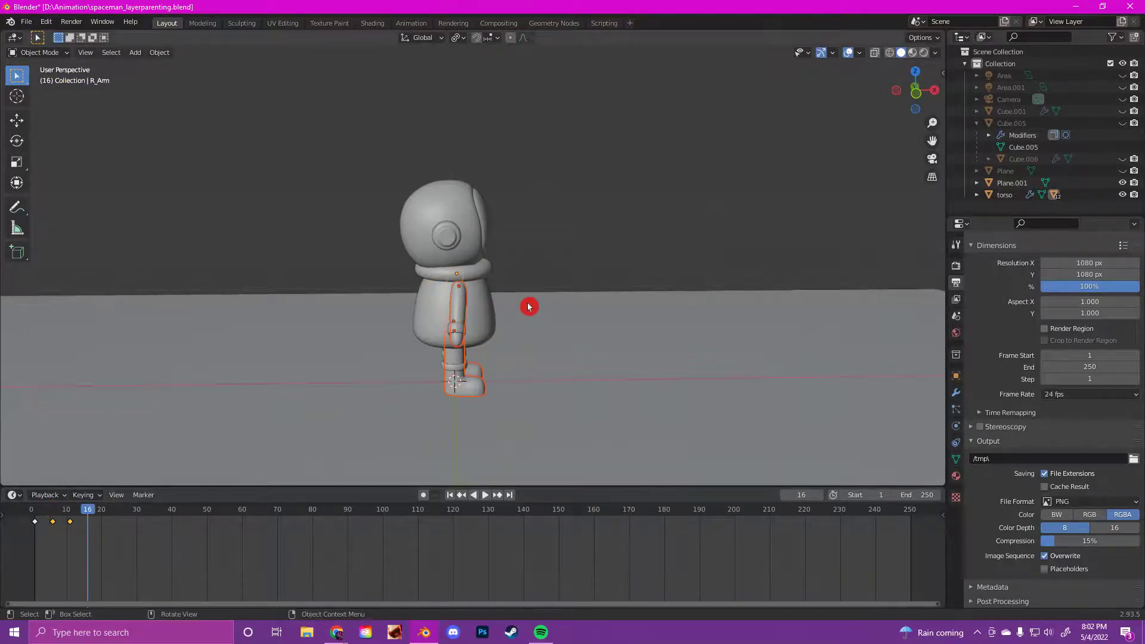
mouse_move(529, 306)
middle_down()
mouse_move(478, 327)
mouse_move(365, 322)
mouse_move(240, 289)
mouse_move(299, 315)
mouse_move(524, 306)
middle_up()
drag(64, 512, 88, 512)
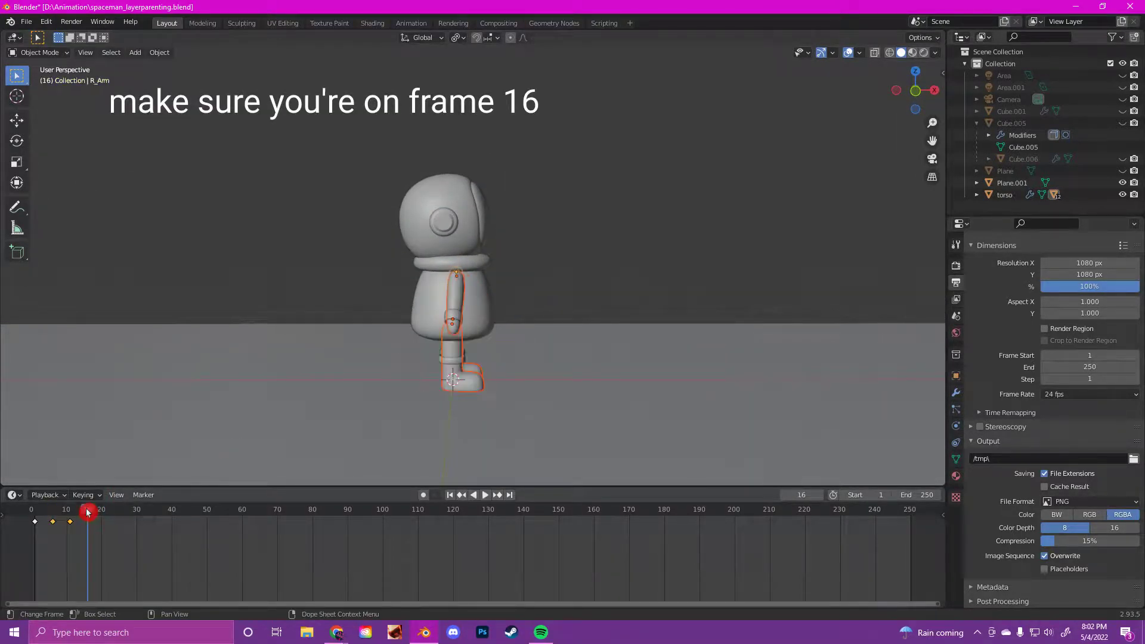
click(455, 295)
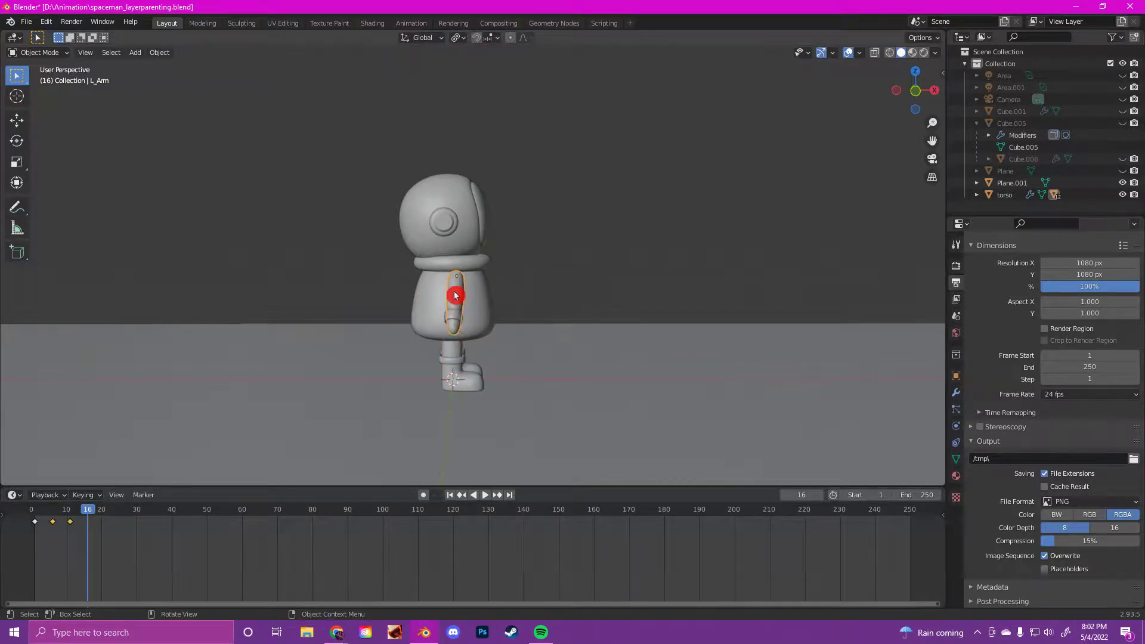
key(r)
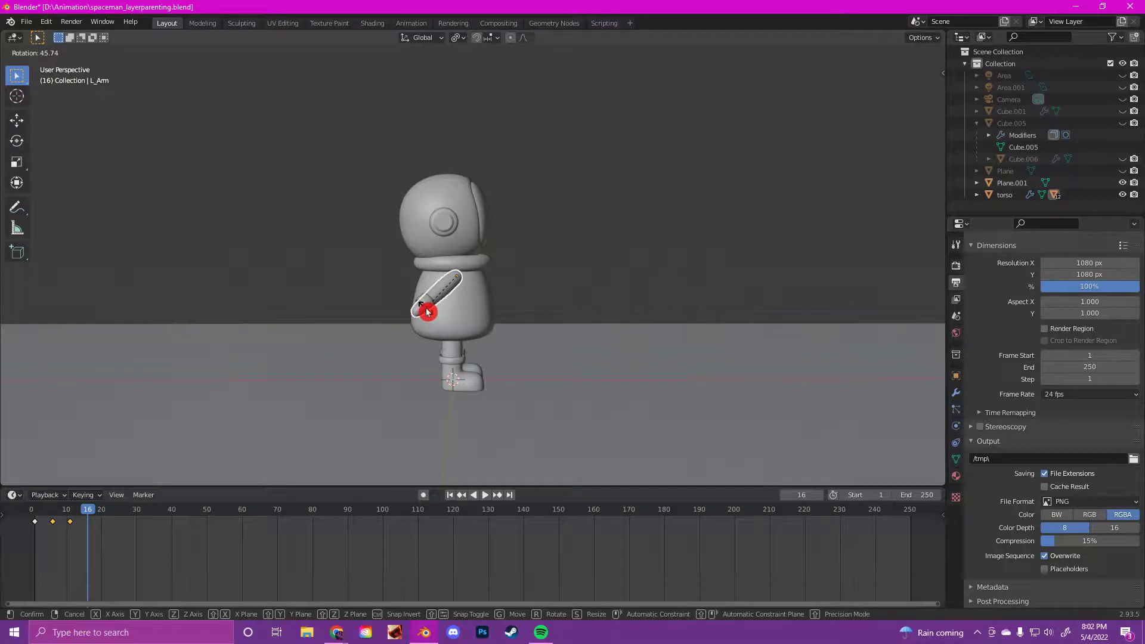
click(427, 312)
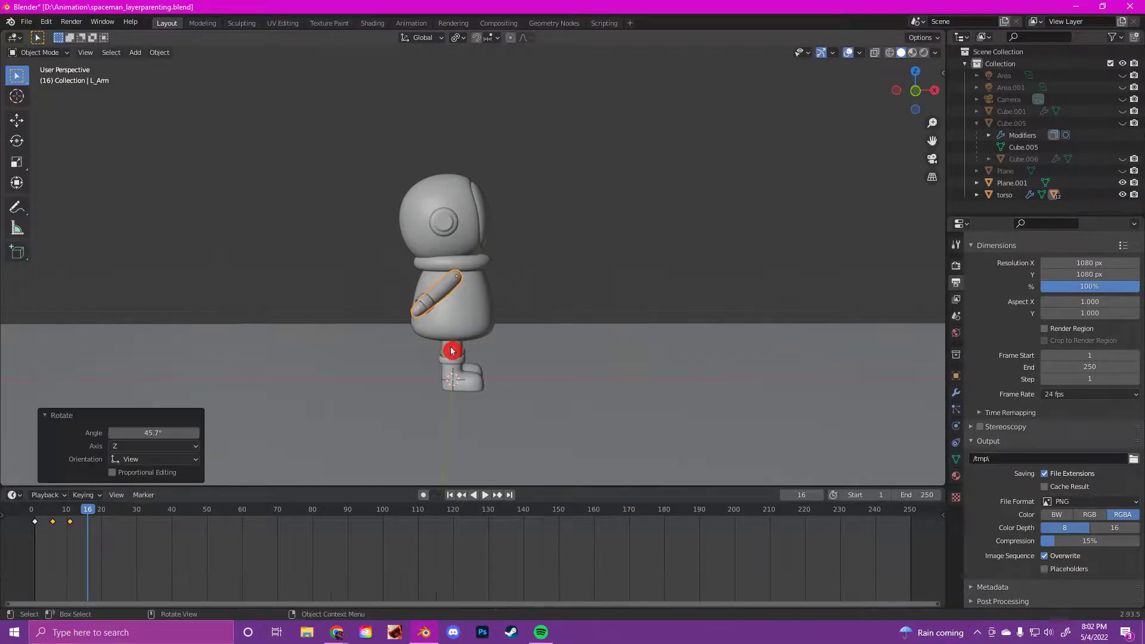
Rotate the astronaut's left leg forward by about 37 degrees, opposite to the left arm.
click(453, 356)
key(r)
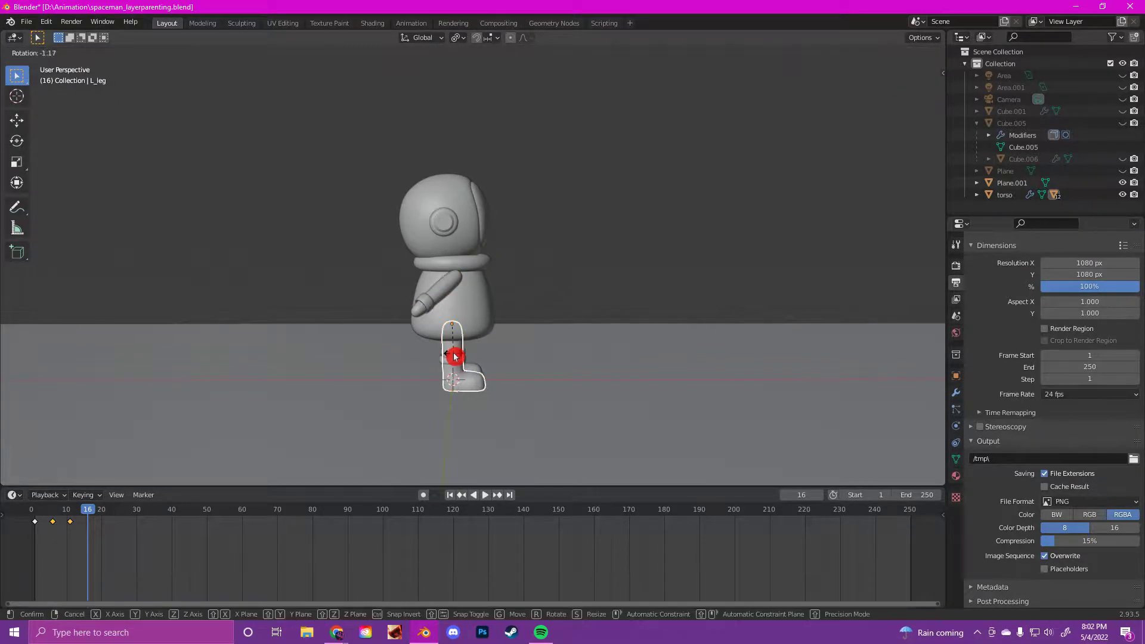
click(472, 352)
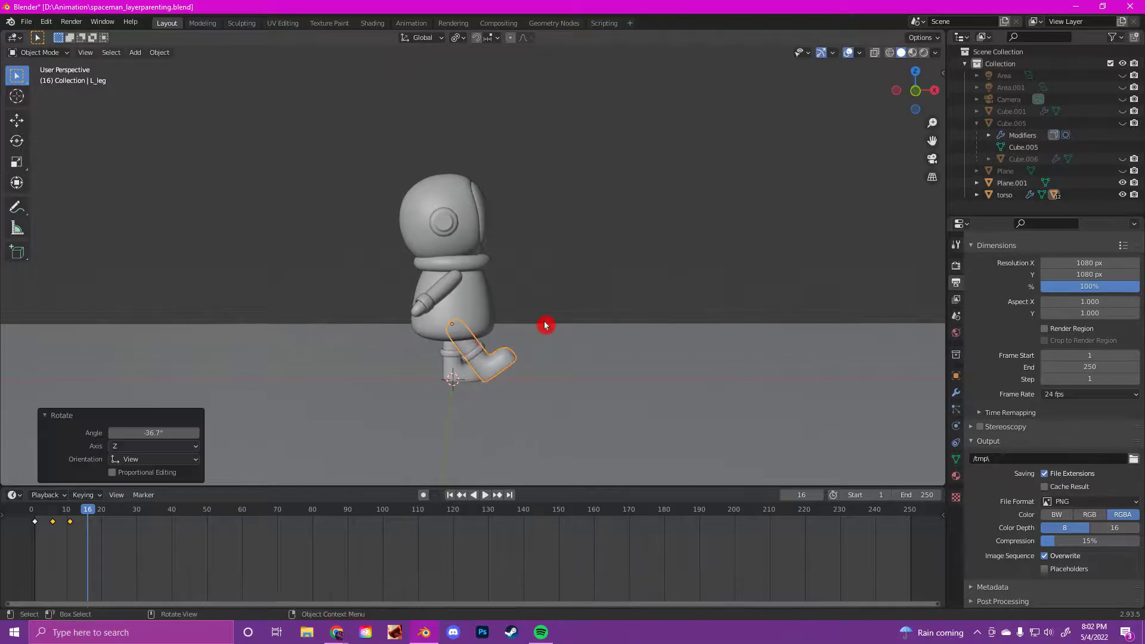
From the astronaut's other side, rotate the right arm forward by about 71 degrees.
middle_drag(544, 324, 466, 343)
middle_drag(308, 314, 358, 304)
click(501, 294)
key(r)
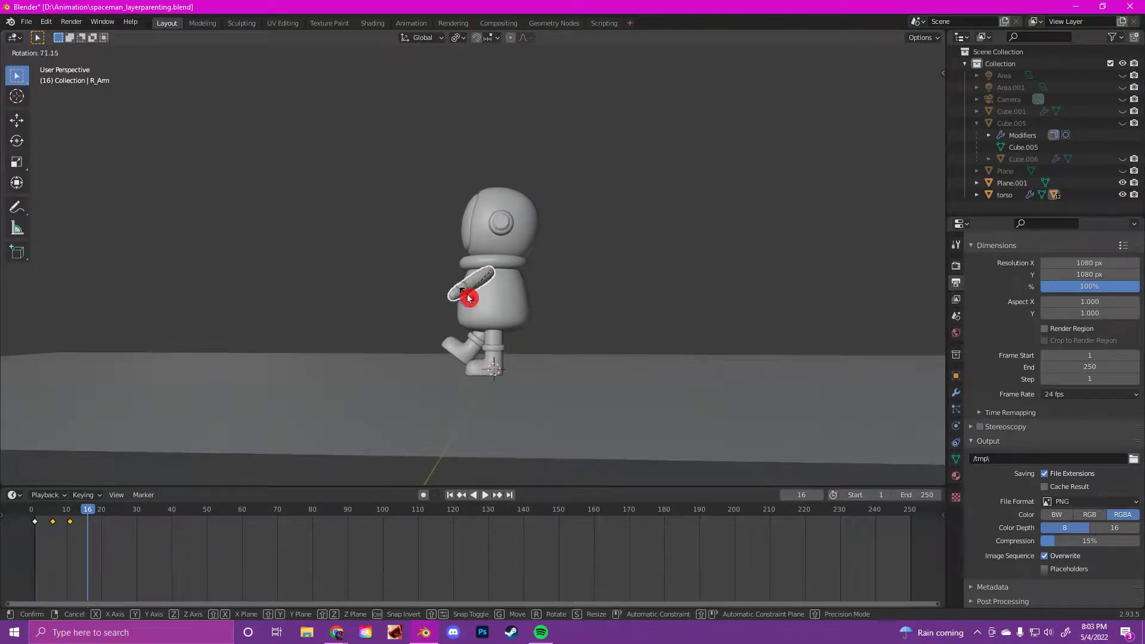
click(468, 298)
Rotate the astronaut's right leg backward by about 41 degrees and check the stride from the side and front.
middle_drag(455, 297, 459, 324)
click(500, 333)
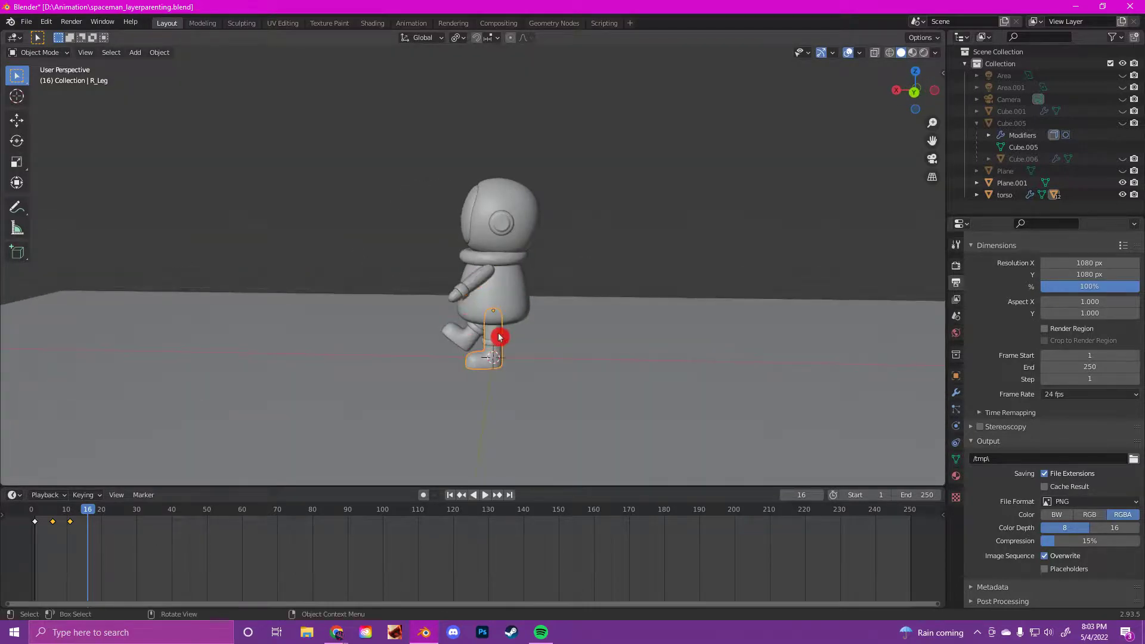
key(r)
click(504, 334)
middle_drag(504, 334, 550, 350)
key(KP_1)
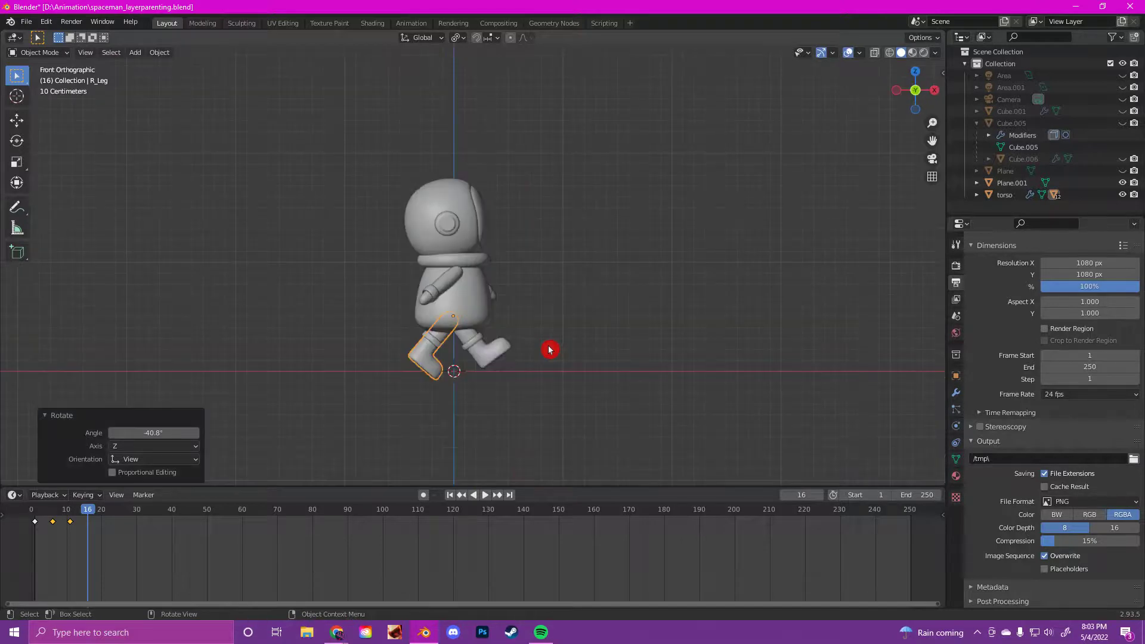
key(KP_3)
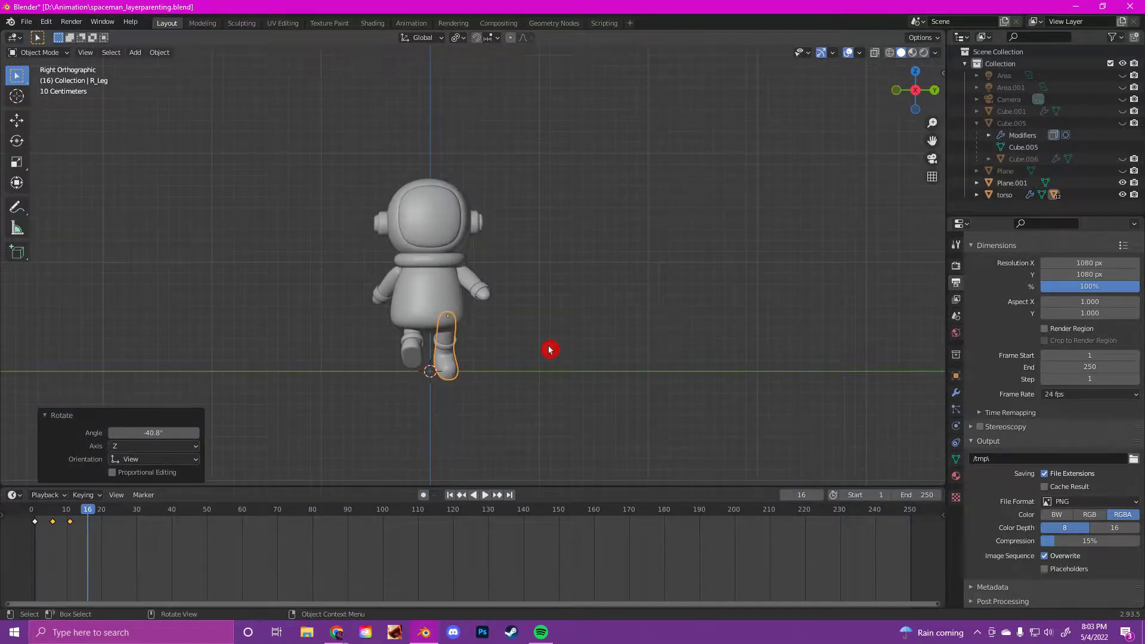
Undo the arm and leg rotations made at frame 16.
key(ctrl+z)
key(ctrl+z)
key(ctrl+z)
key(ctrl+z)
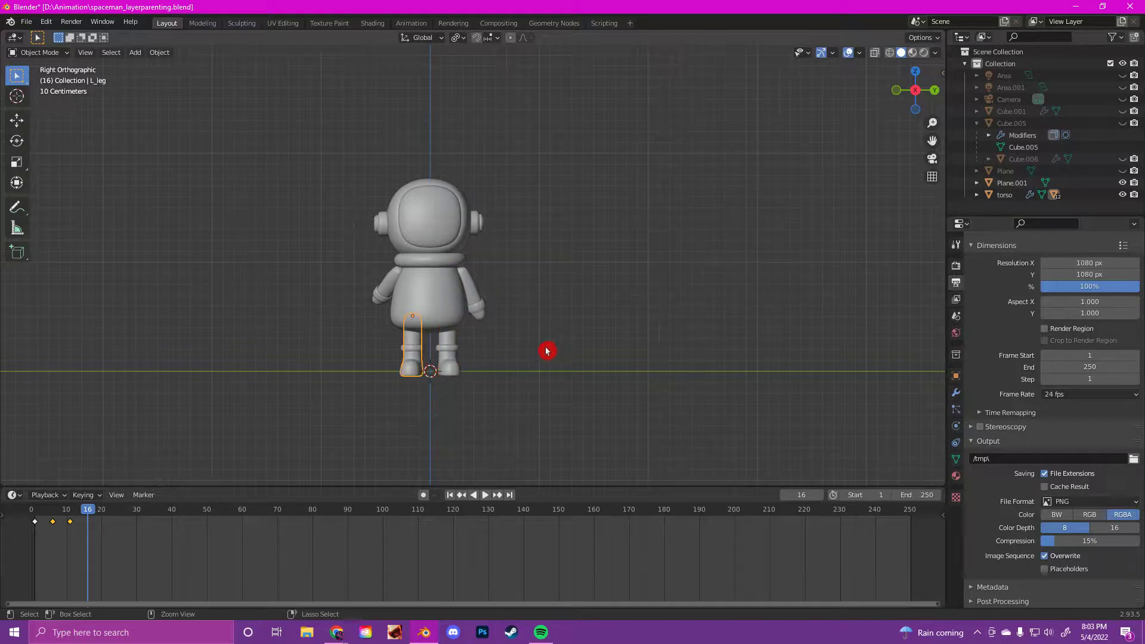
key(ctrl+z)
key(ctrl+z)
From the side view, compare the limb positions at frame 6 with those at frame 16.
middle_drag(354, 309, 500, 334)
key(KP_1)
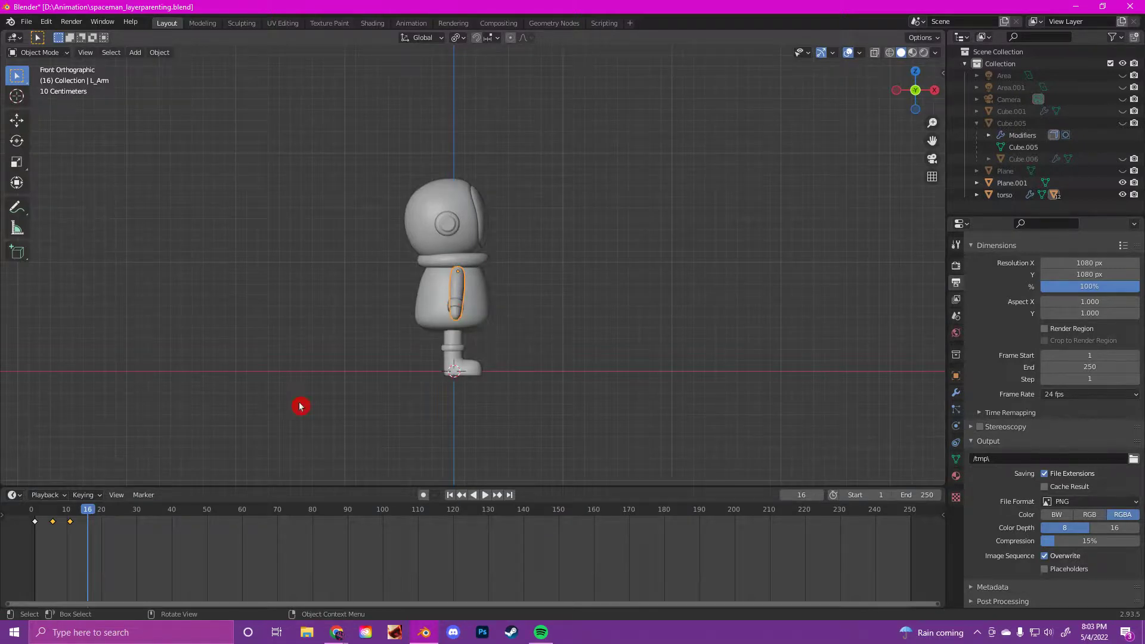
mouse_move(53, 509)
mouse_down()
mouse_move(100, 508)
mouse_move(53, 511)
mouse_up()
click(83, 510)
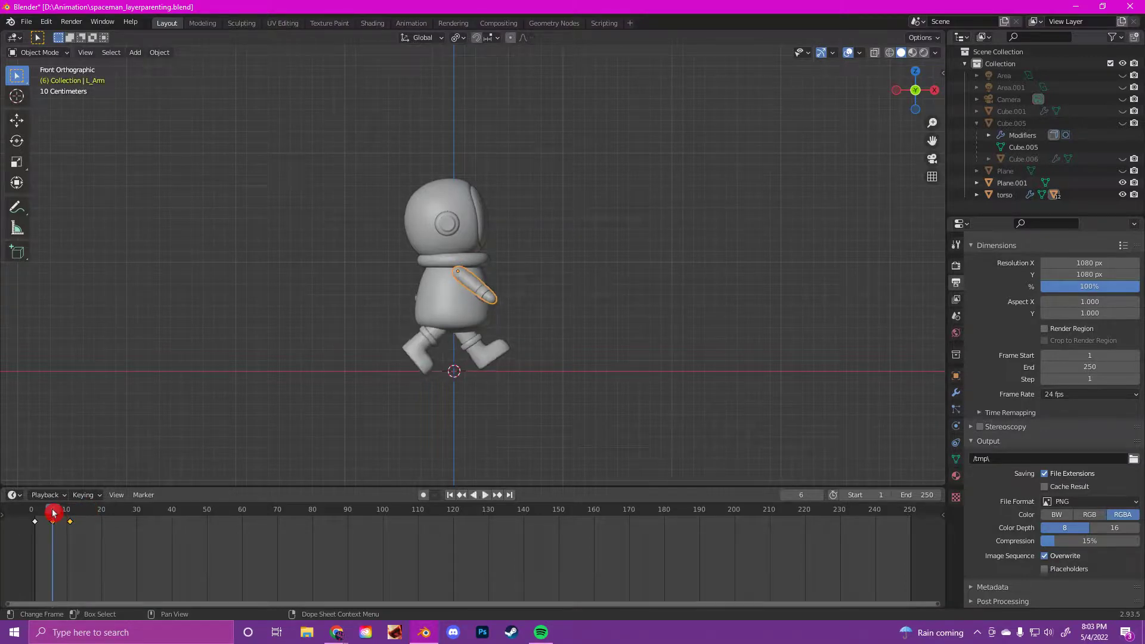
click(89, 511)
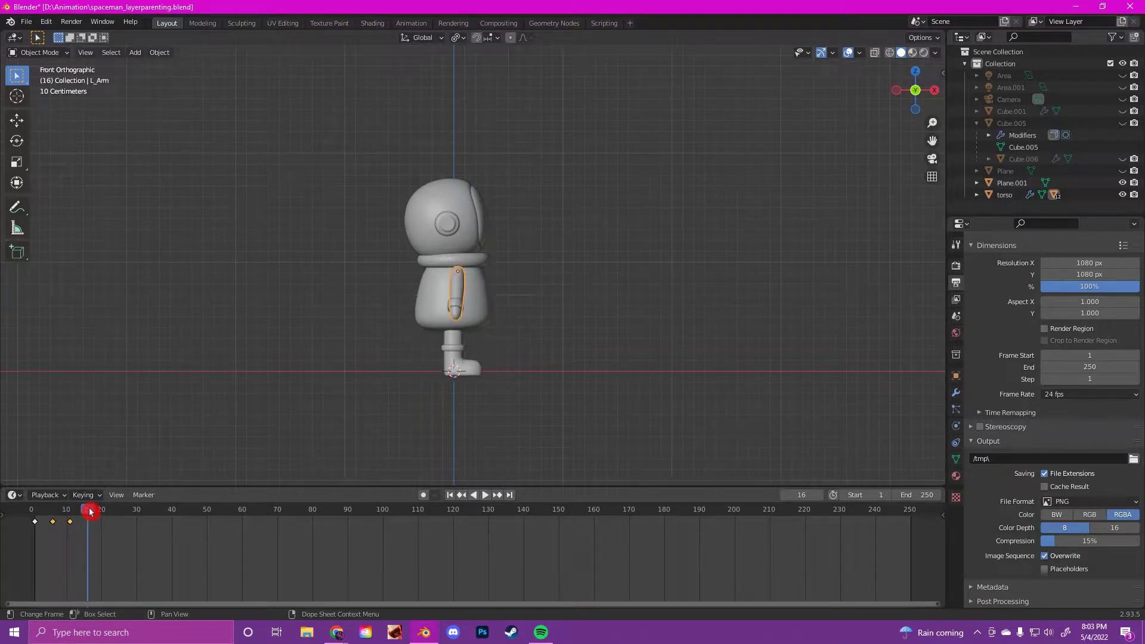
drag(55, 511, 109, 524)
key(space)
key(r)
click(128, 519)
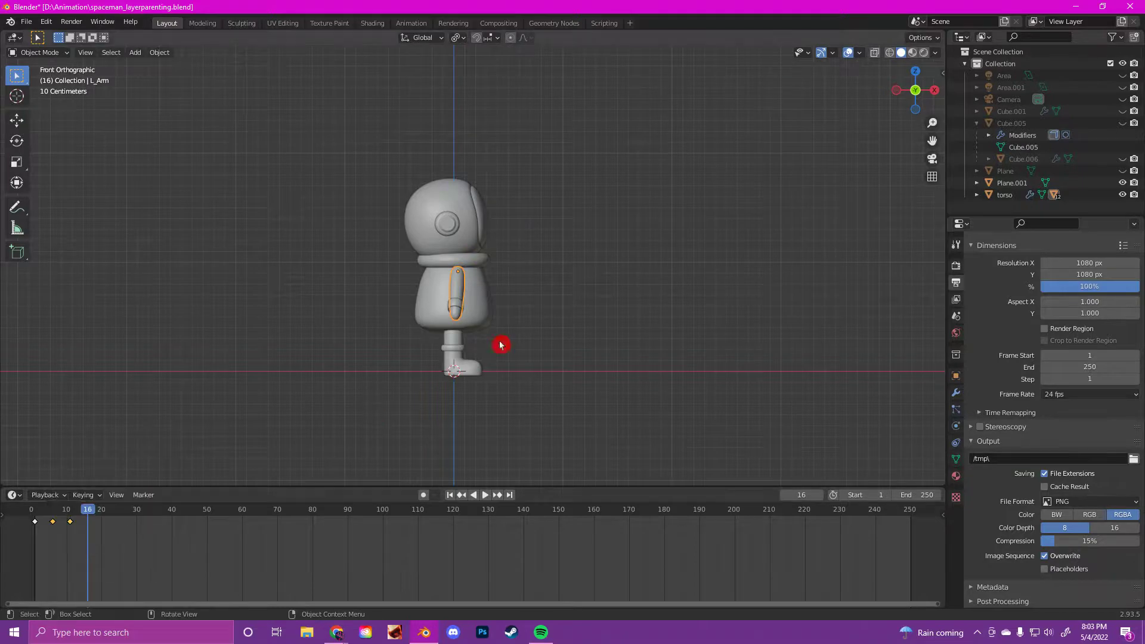
click(459, 295)
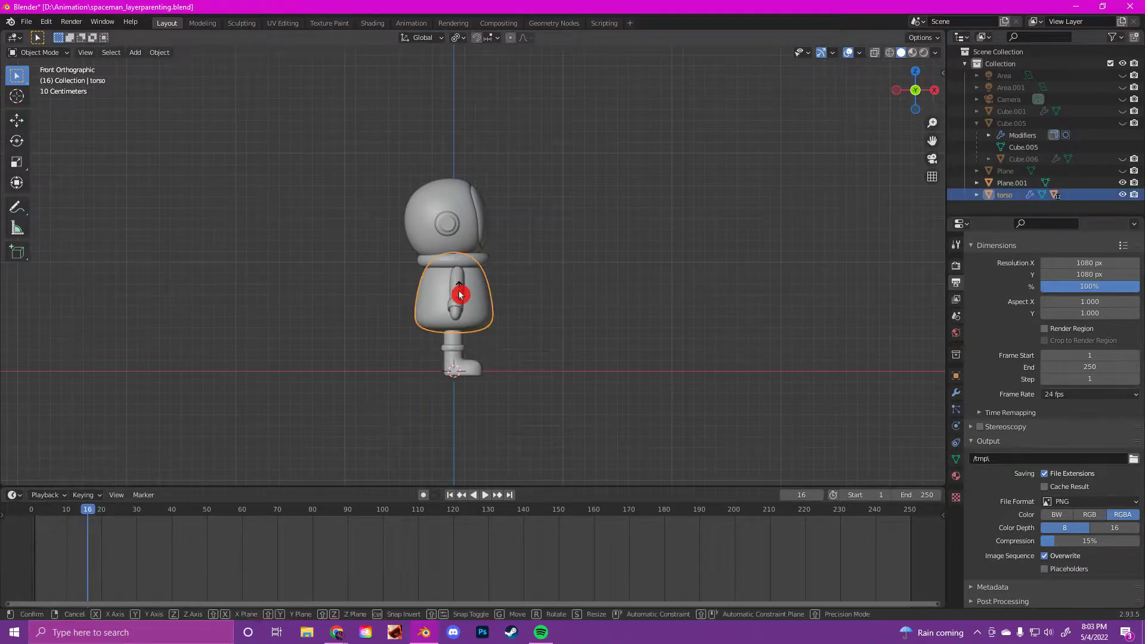
key(r)
right_click(454, 296)
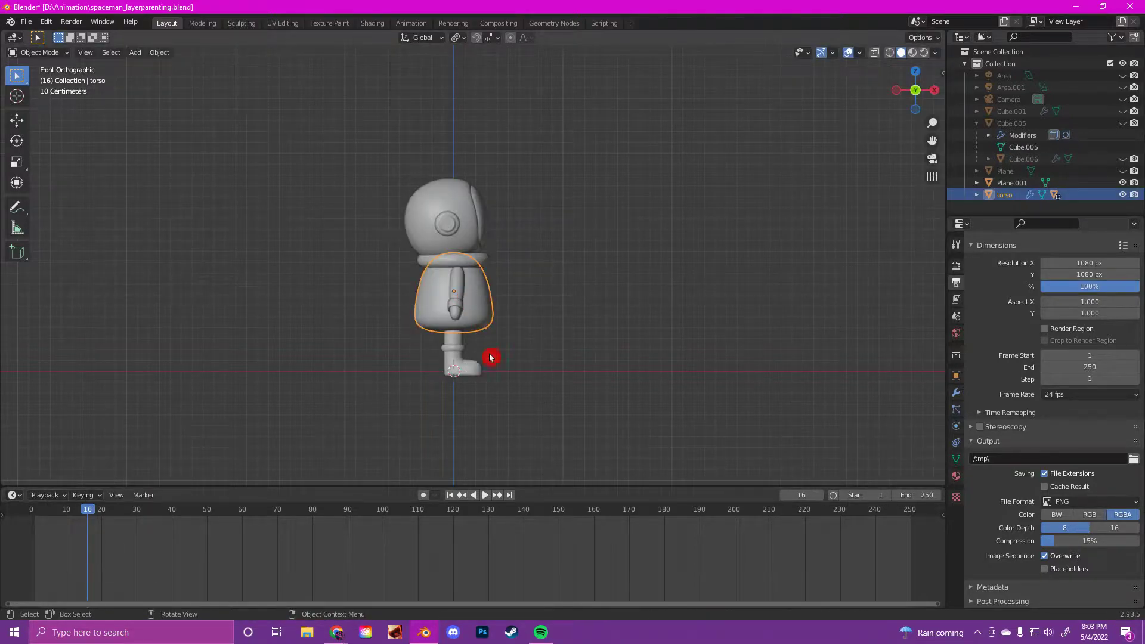
click(535, 324)
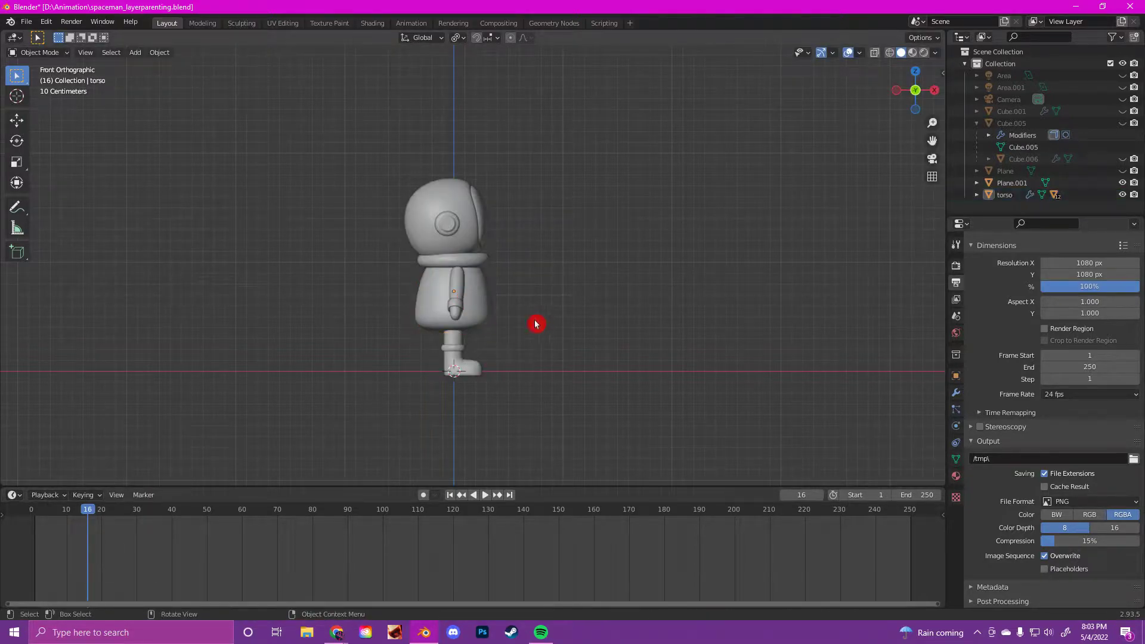
At frame 16, rotate the astronaut's left arm backward and the left leg forward by about 42 degrees.
click(455, 289)
key(r)
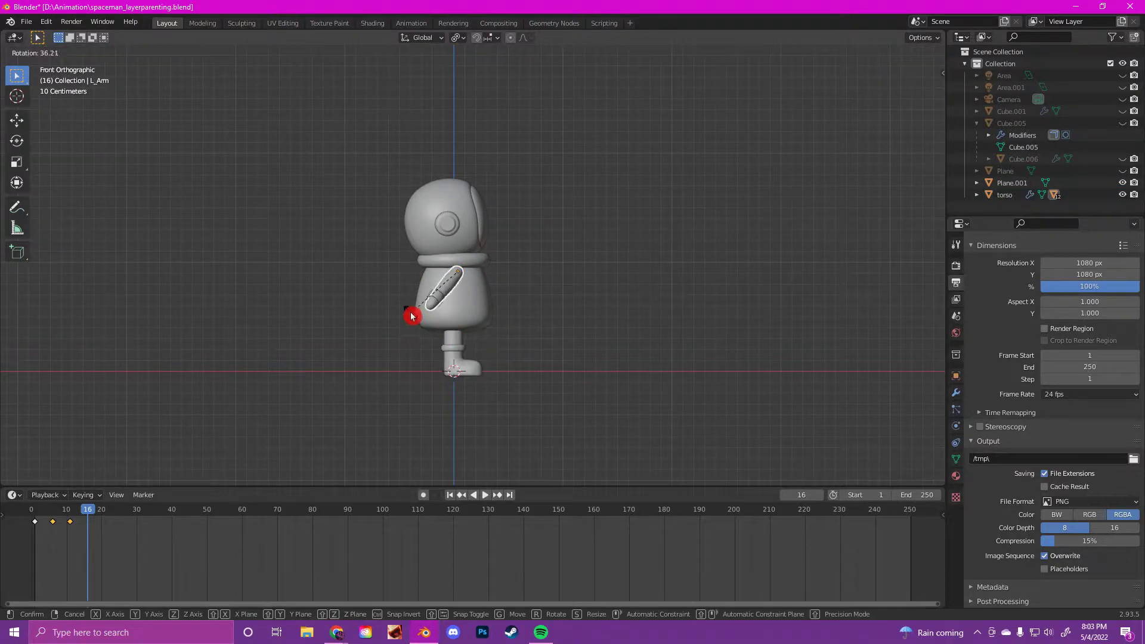
click(399, 309)
click(453, 341)
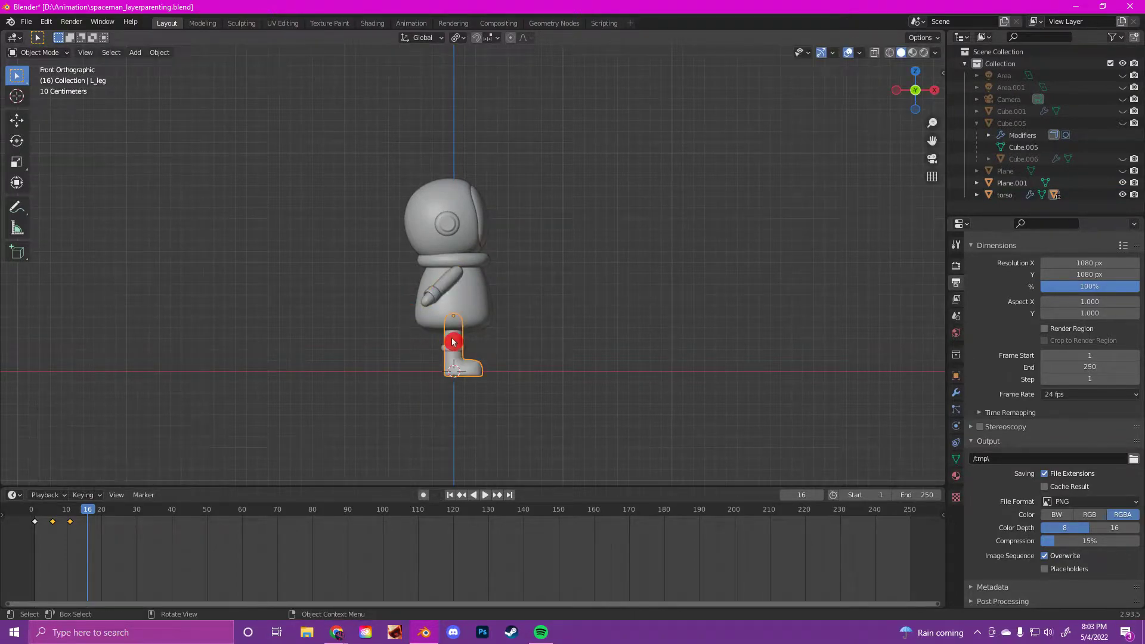
key(r)
click(468, 337)
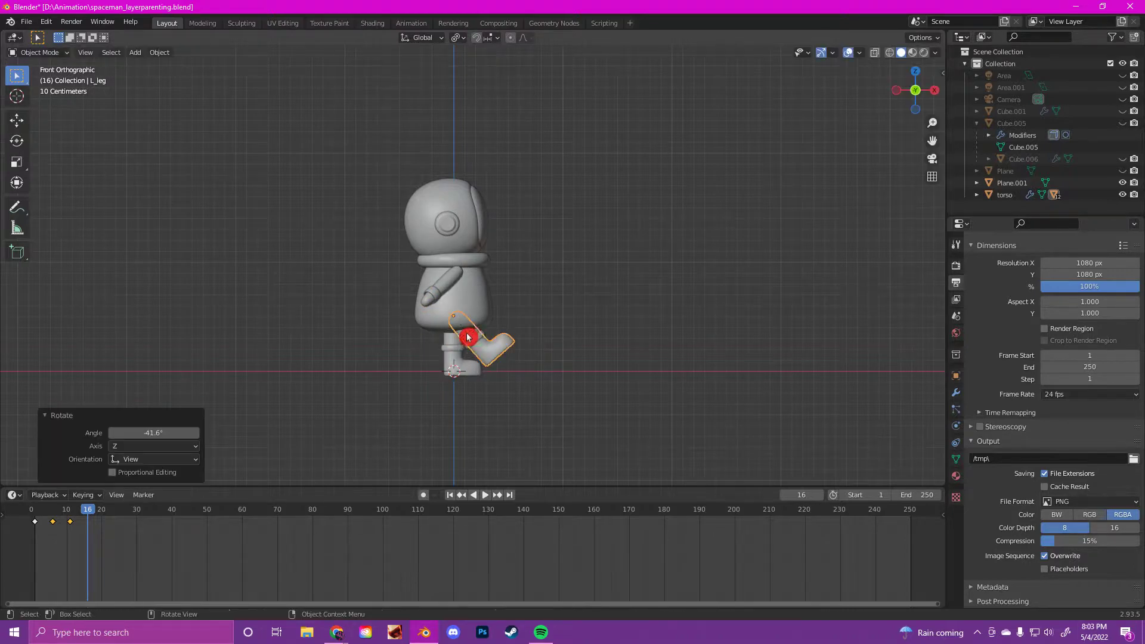
From the opposite side view, rotate the right arm forward by about 71 degrees and the right leg backward by about 50 degrees.
click(920, 92)
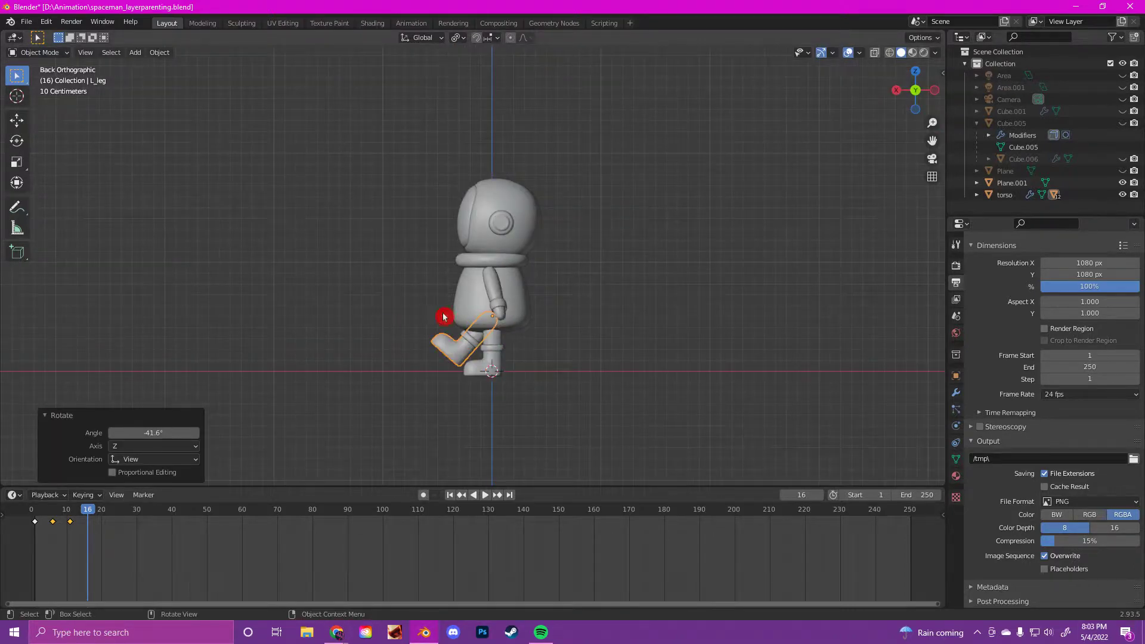
click(499, 294)
key(r)
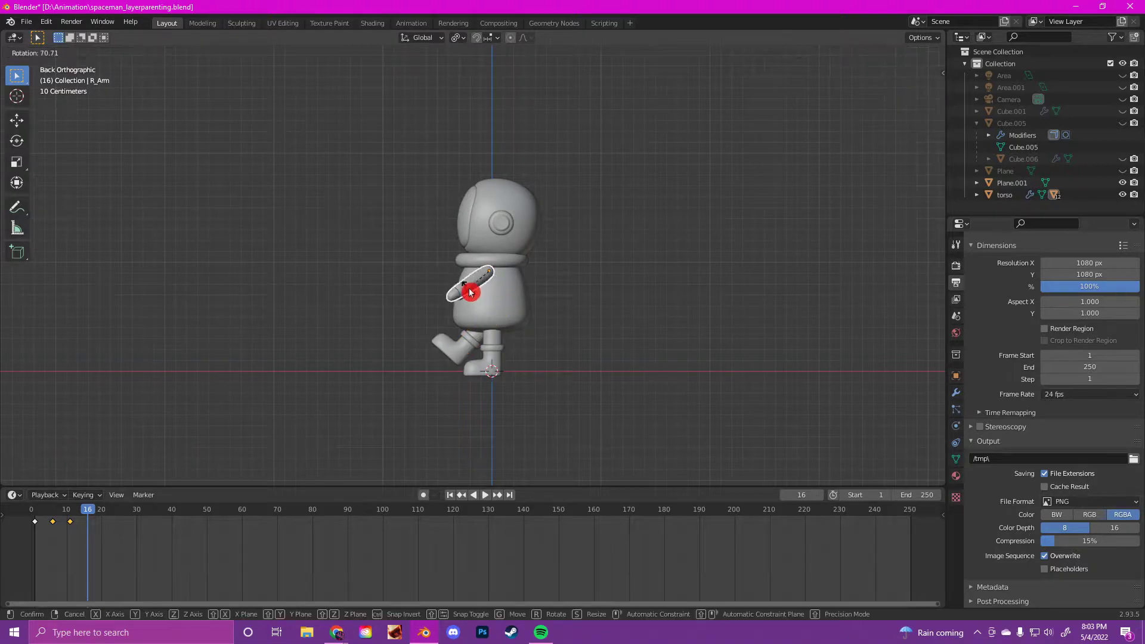
click(471, 292)
click(493, 338)
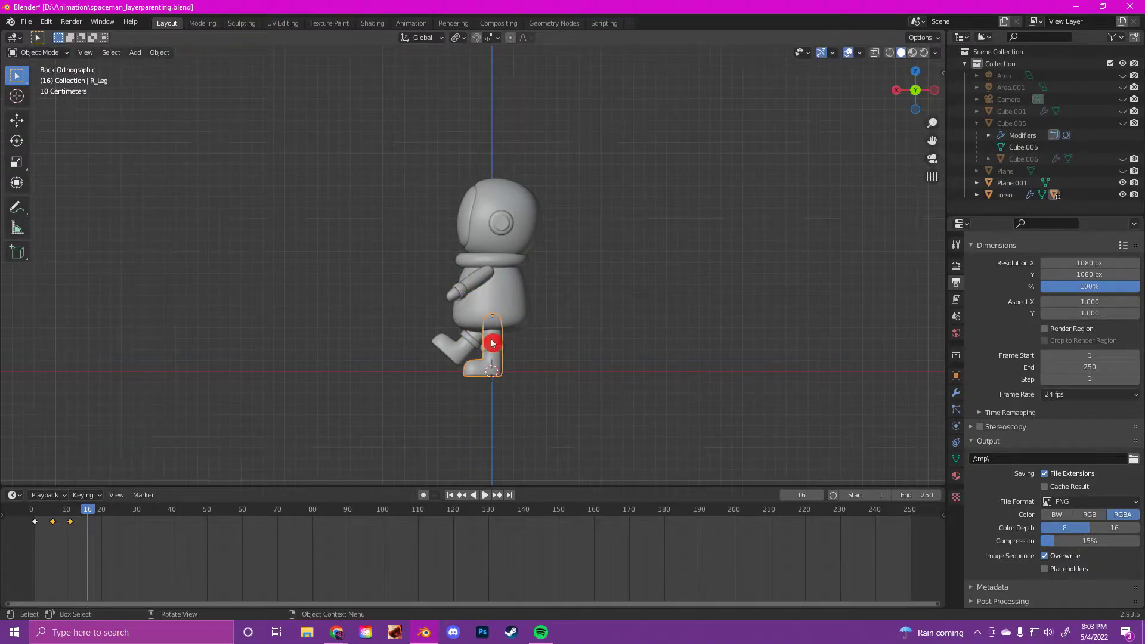
key(r)
click(511, 334)
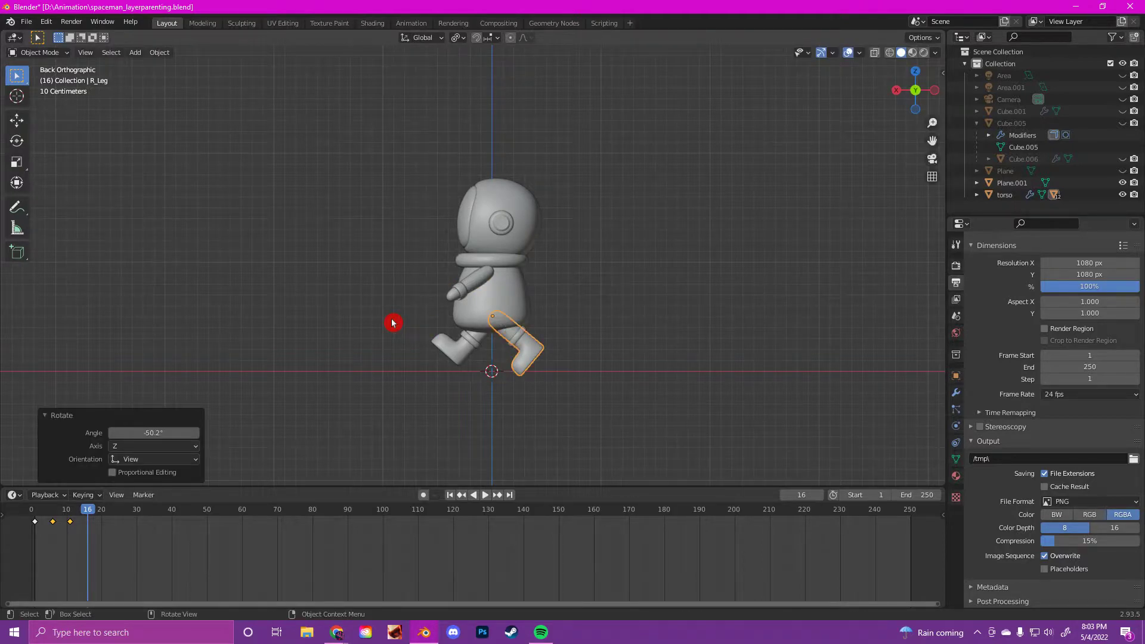
Select both arms and both legs and insert a Location, Rotation & Scale keyframe at frame 16.
middle_drag(392, 323, 525, 327)
shift+click(468, 285)
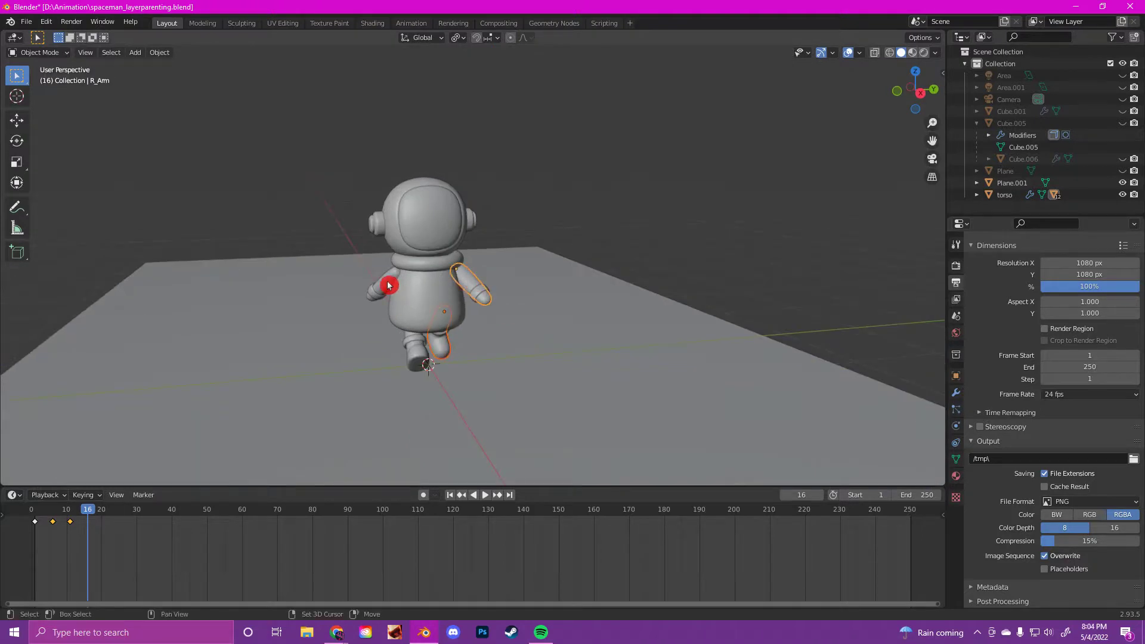
shift+click(379, 283)
middle_drag(394, 335, 452, 354)
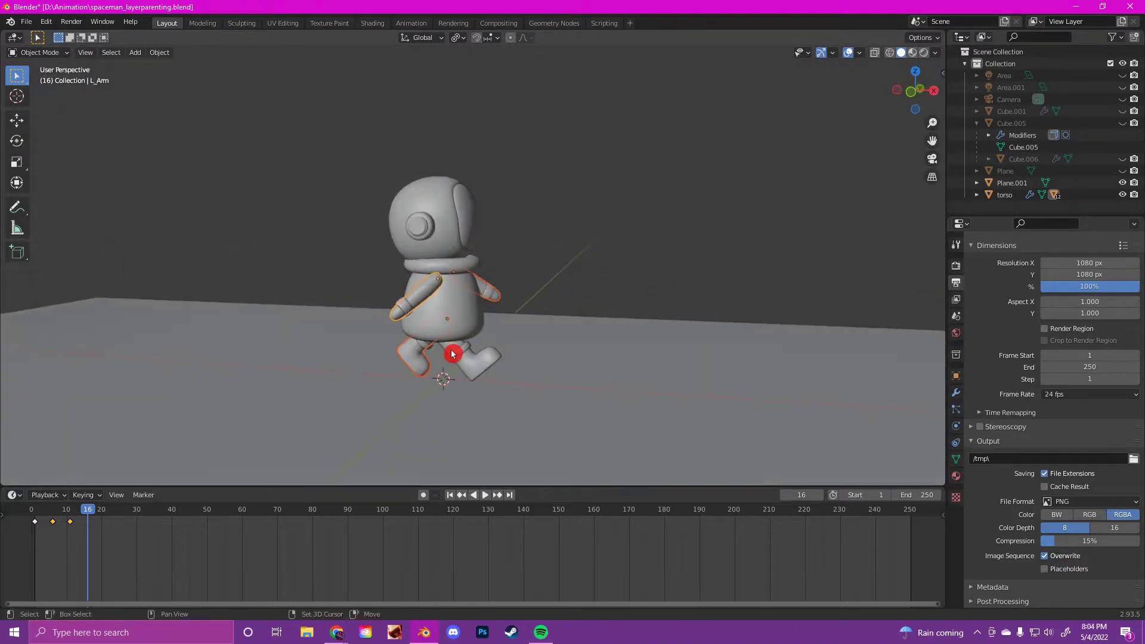
shift+click(452, 352)
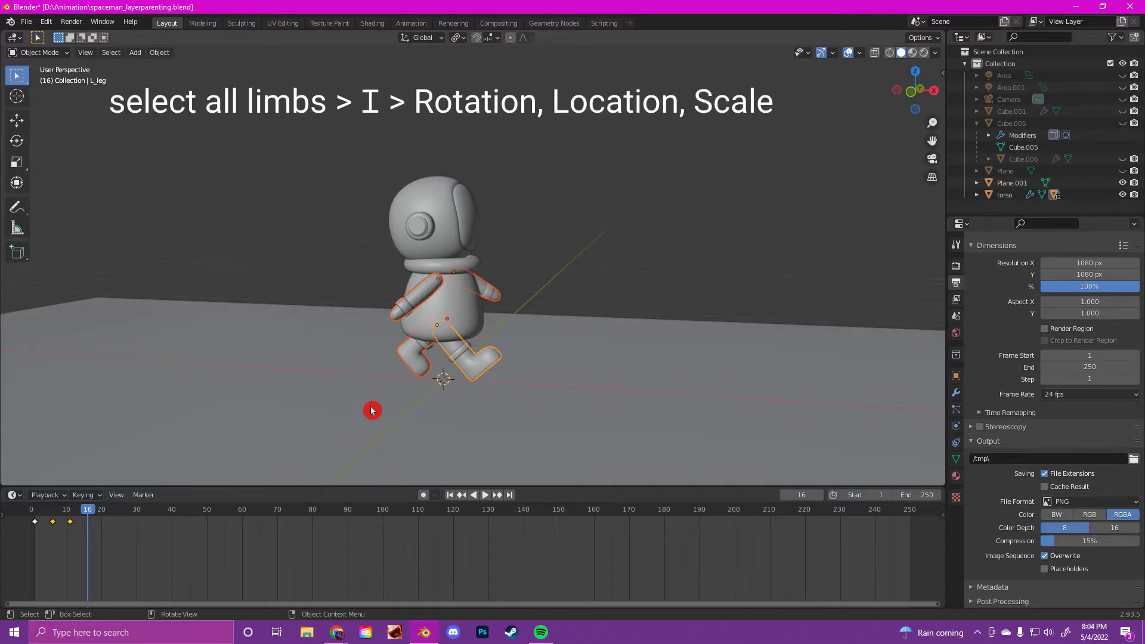
key(i)
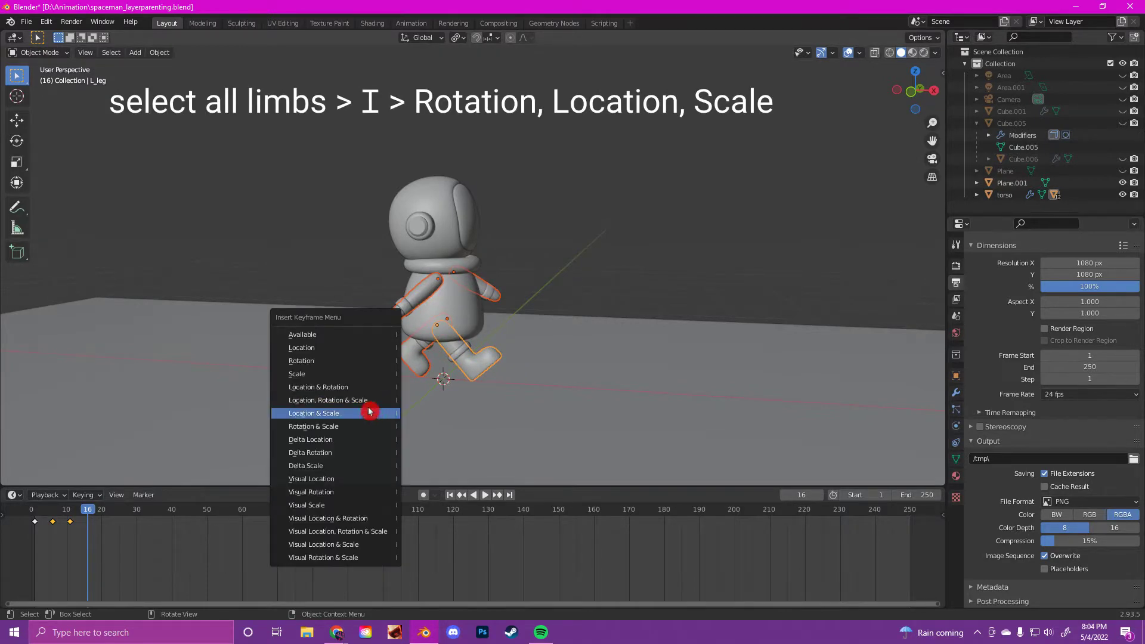
click(340, 401)
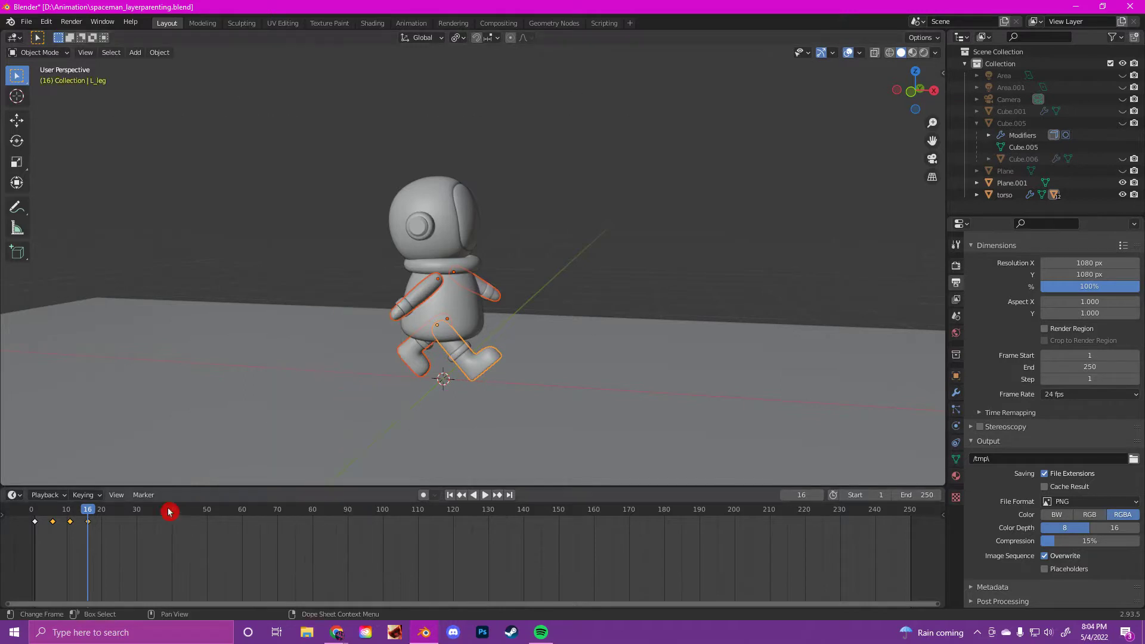
Scrub the walk animation from frame 16 back to frame 2 and save the file.
drag(93, 511, 38, 516)
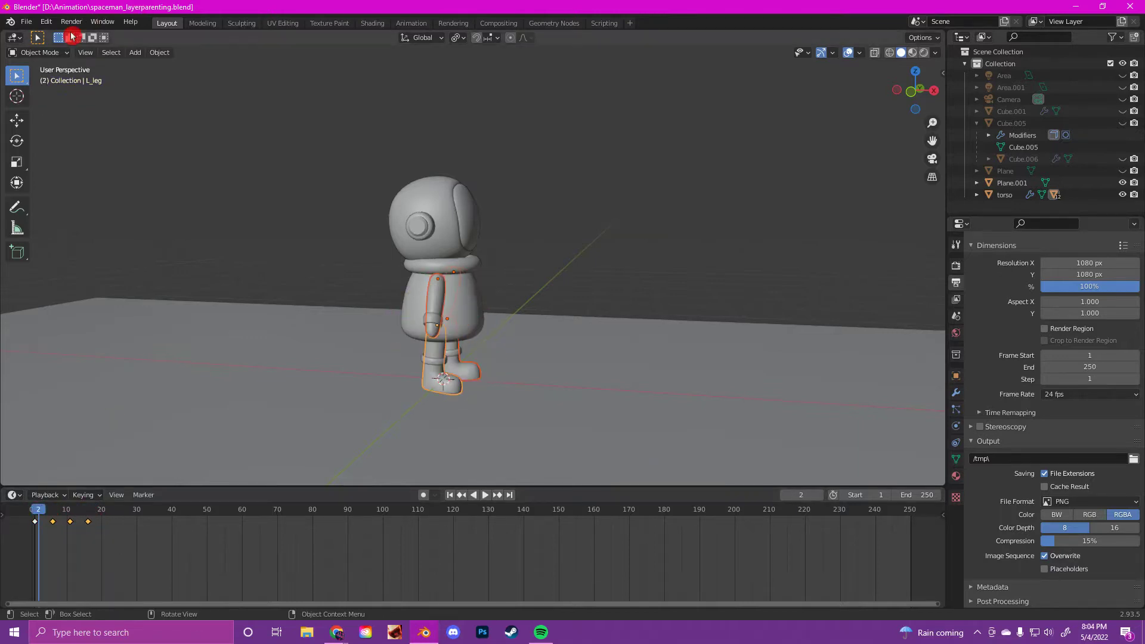
click(29, 22)
click(82, 100)
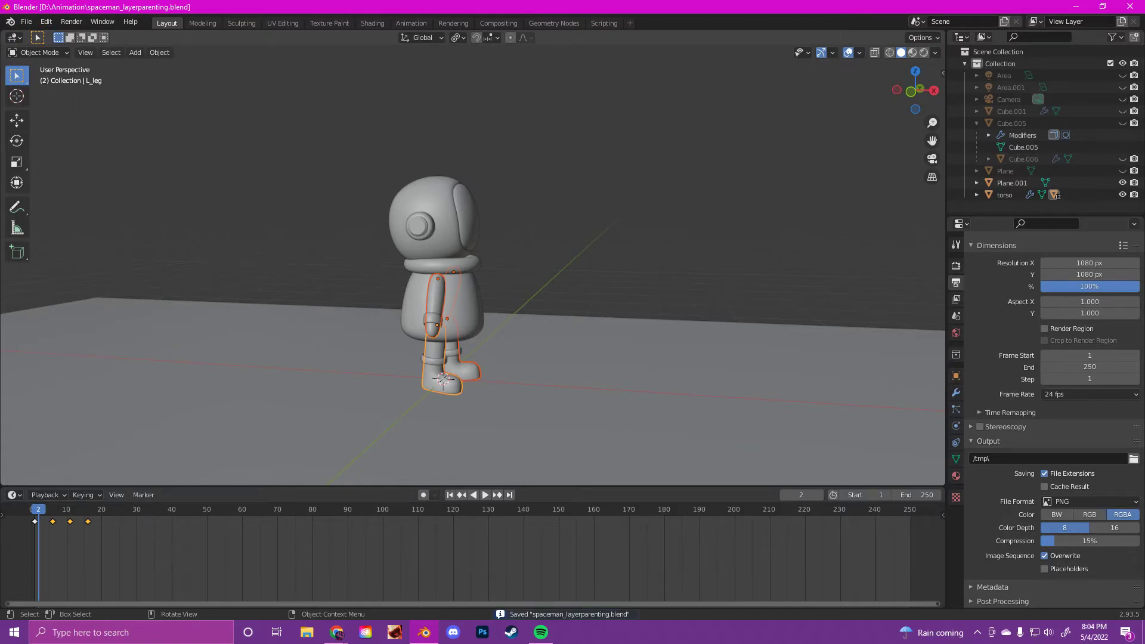
Return the animation to frame 1 and save the file again.
middle_drag(488, 304, 387, 319)
mouse_move(38, 516)
mouse_down()
mouse_move(945, 513)
mouse_move(44, 517)
mouse_move(94, 519)
mouse_move(37, 526)
mouse_up()
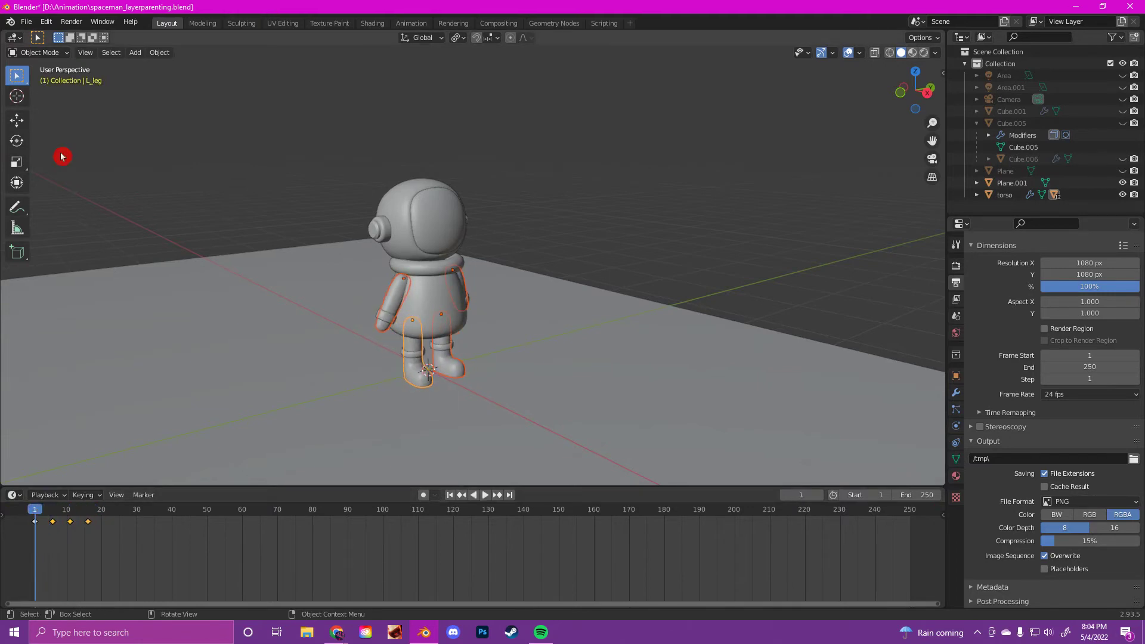
click(26, 22)
click(70, 106)
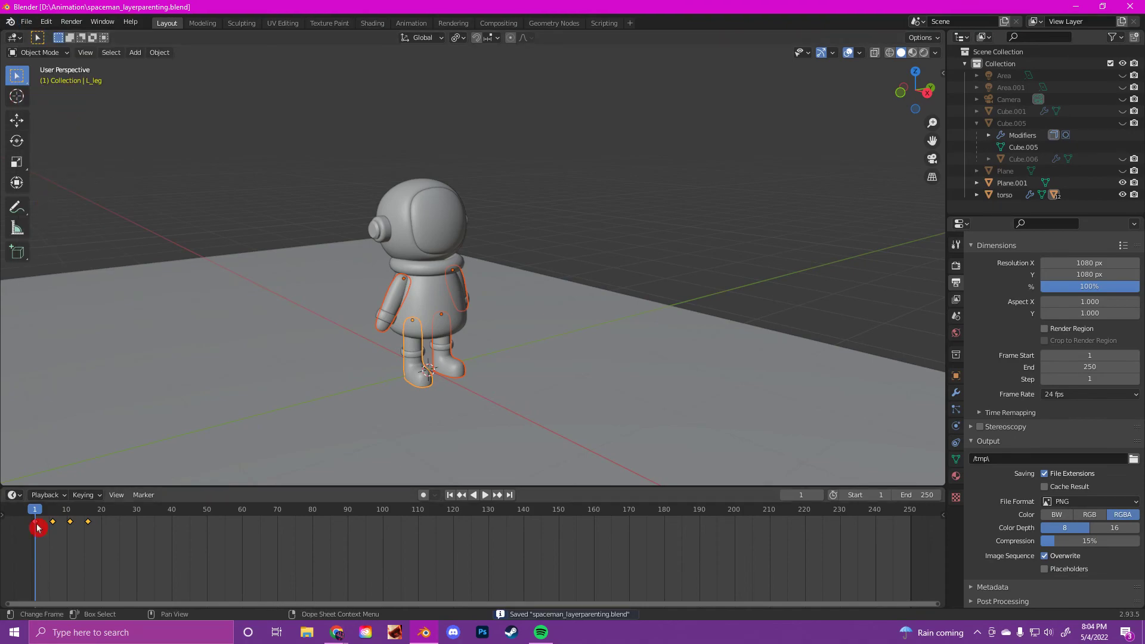